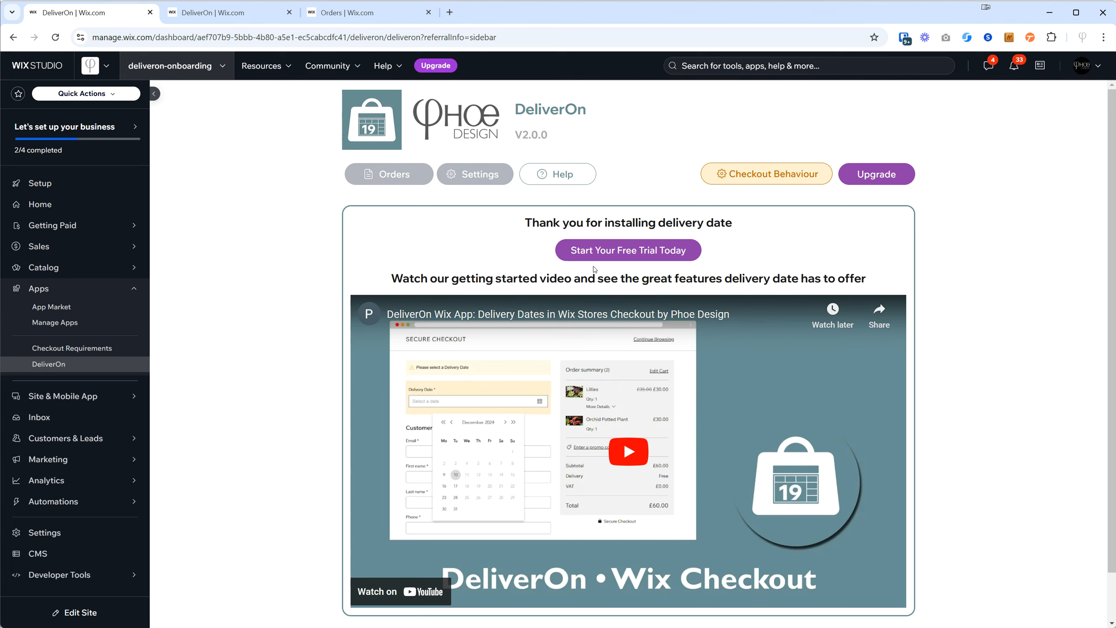
Step: Open the DeliverOn free-trial pricing plans, and switch to the DeliverOn Demo site's app settings
{"action": "left_click", "coordinate": [631, 253]}
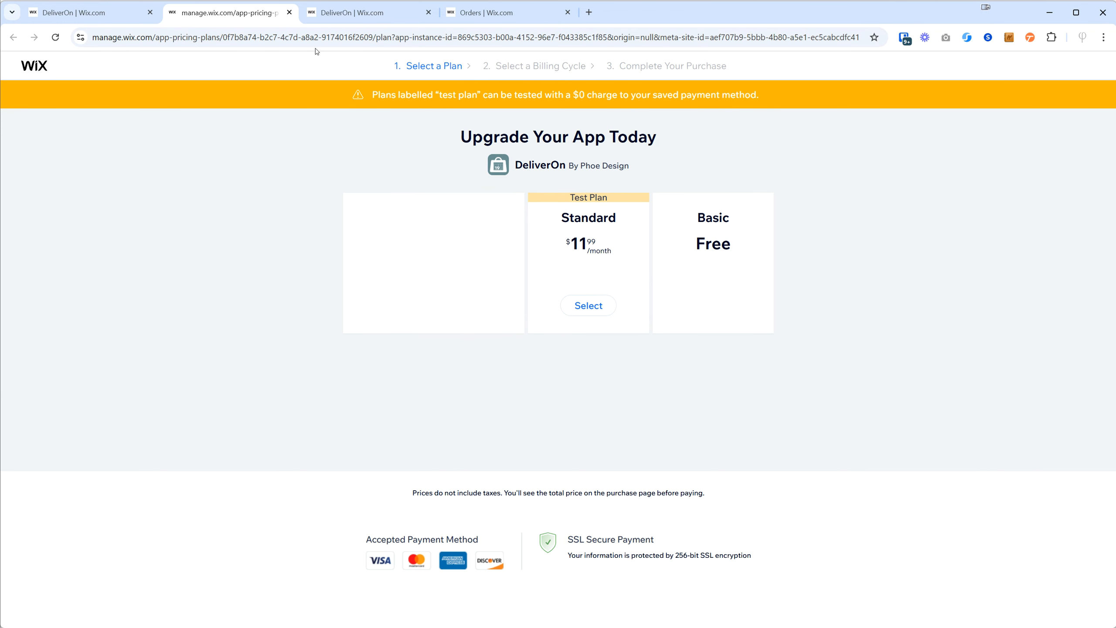
{"action": "mouse_move", "coordinate": [353, 15]}
{"action": "left_click", "coordinate": [358, 13]}
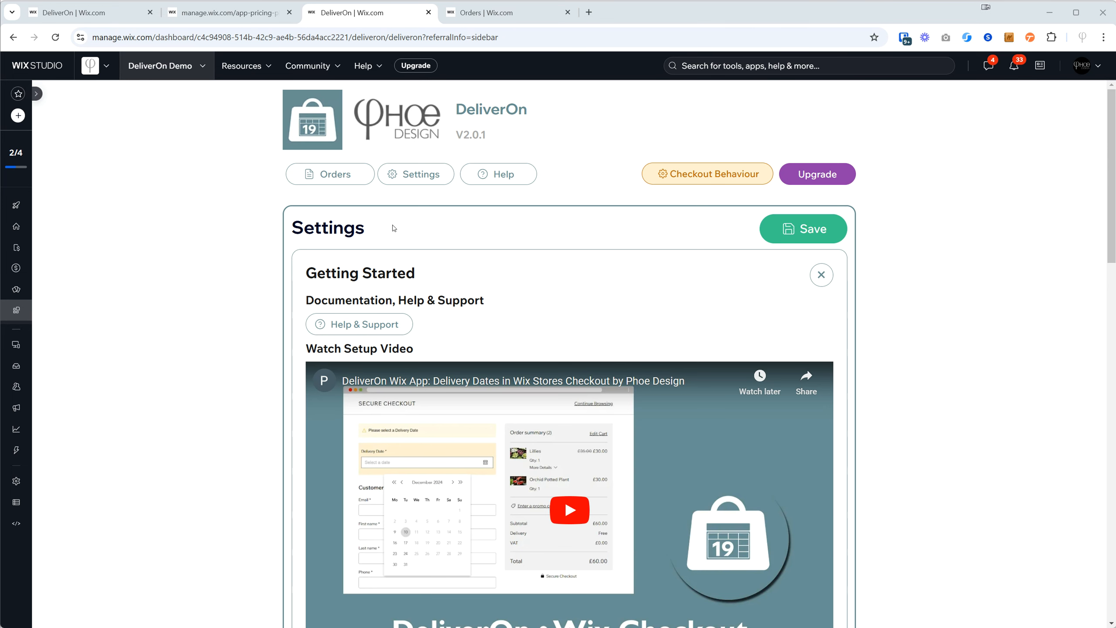
Step: Look over the Getting Started section with its help link and setup video, and dismiss the section
{"action": "scroll", "coordinate": [473, 227], "scroll_direction": "down", "scroll_amount": 1}
{"action": "scroll", "coordinate": [473, 227], "scroll_direction": "up", "scroll_amount": 1}
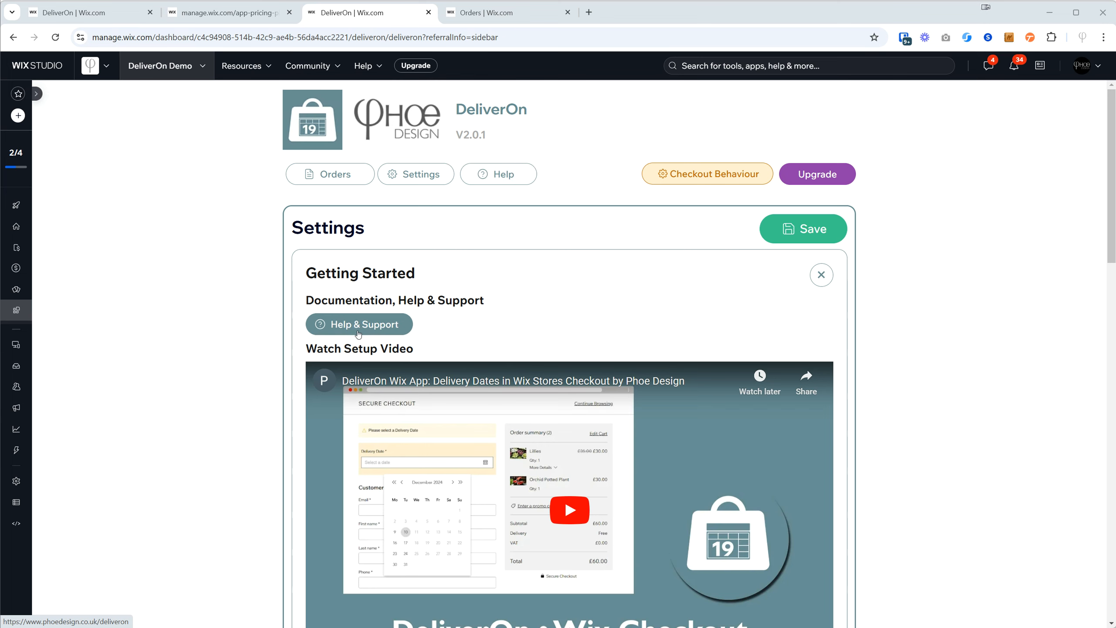
{"action": "scroll", "coordinate": [600, 224], "scroll_direction": "down", "scroll_amount": 2}
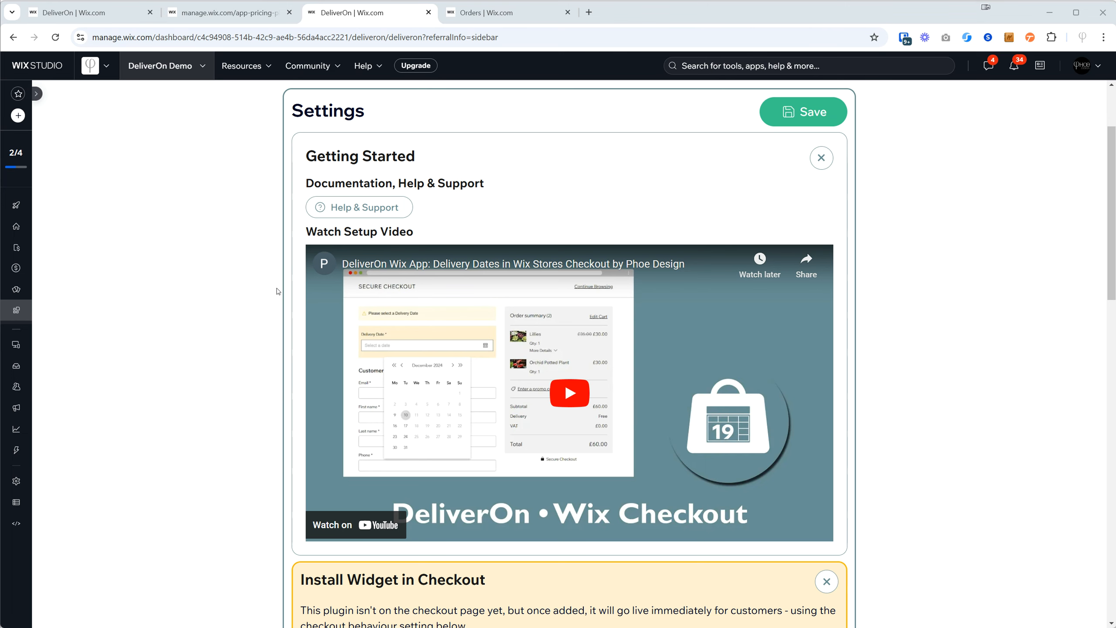
{"action": "scroll", "coordinate": [278, 291], "scroll_direction": "up", "scroll_amount": 1}
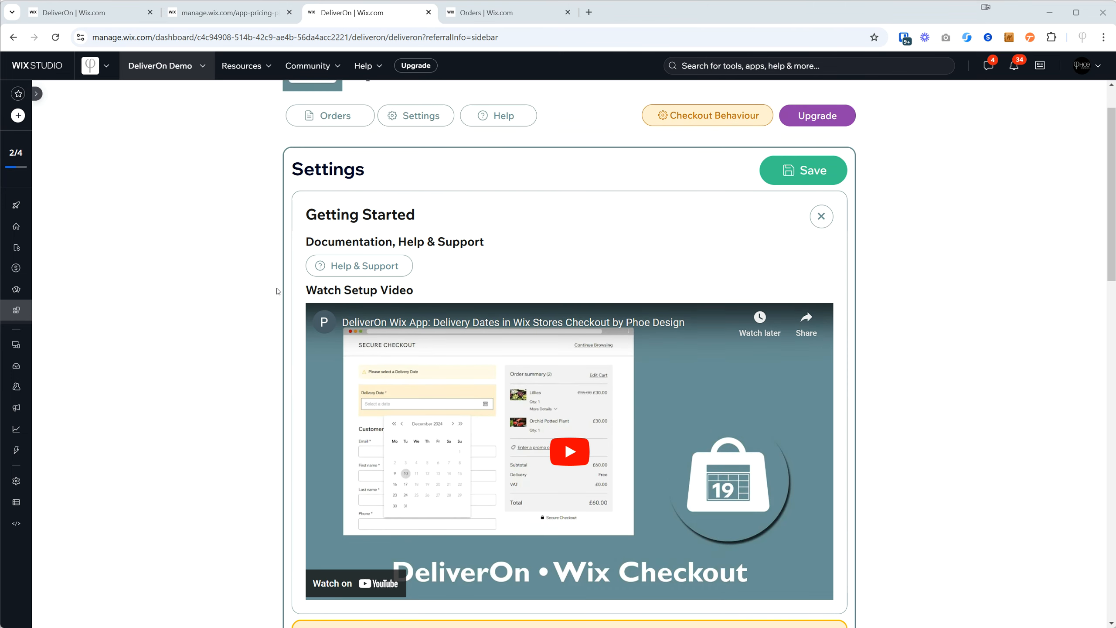
{"action": "left_click", "coordinate": [823, 218]}
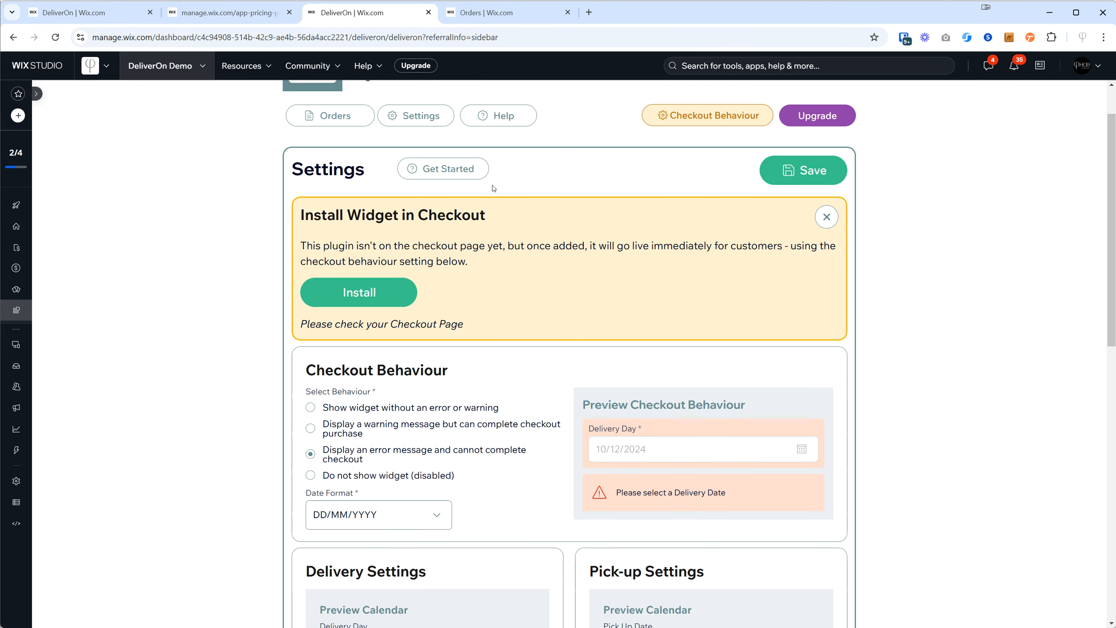
Step: Reopen the Getting Started section and dismiss it again
{"action": "scroll", "coordinate": [461, 174], "scroll_direction": "up", "scroll_amount": 1}
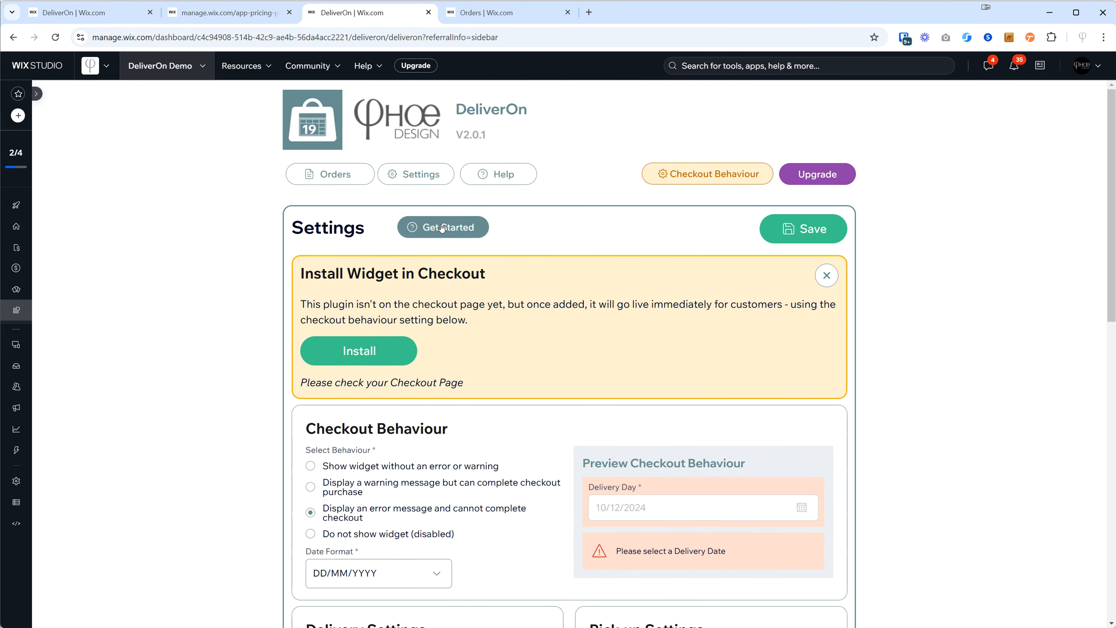
{"action": "left_click", "coordinate": [459, 229]}
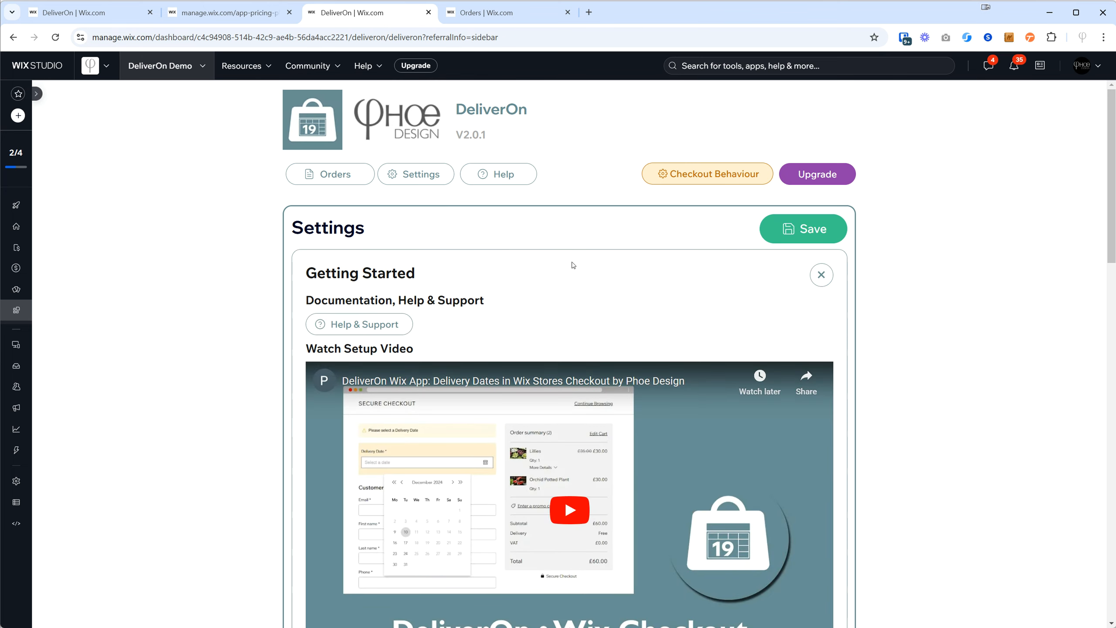
{"action": "scroll", "coordinate": [655, 264], "scroll_direction": "down", "scroll_amount": 1}
{"action": "left_click", "coordinate": [819, 224]}
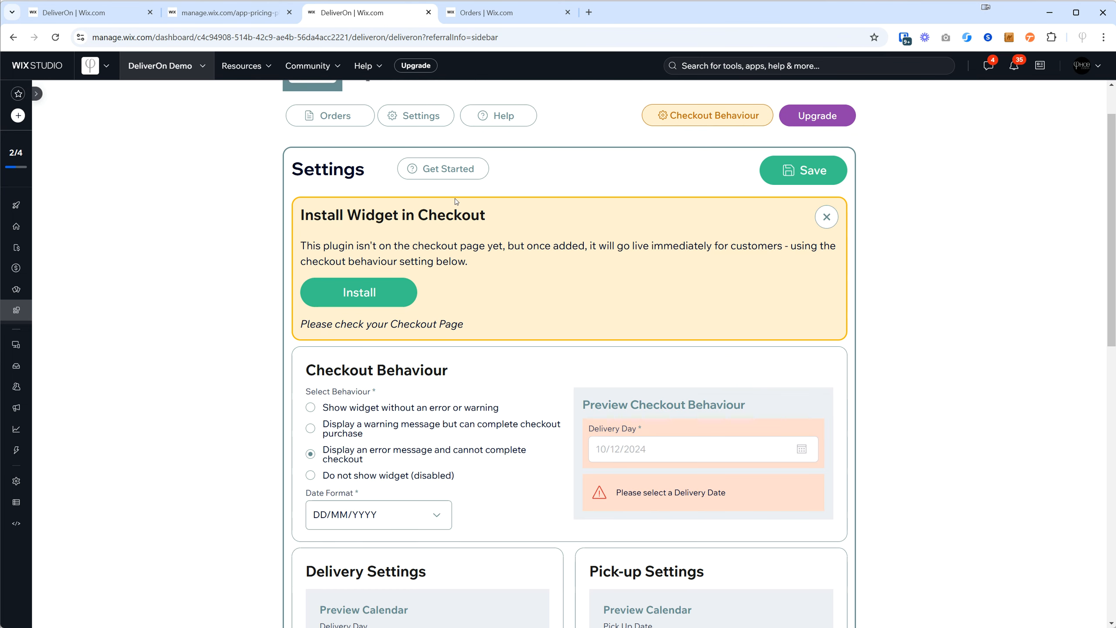
Step: Try each checkout behaviour from showing the widget without a warning to disabling it, and reselect the error message that prevents checkout
{"action": "scroll", "coordinate": [523, 273], "scroll_direction": "up", "scroll_amount": 1}
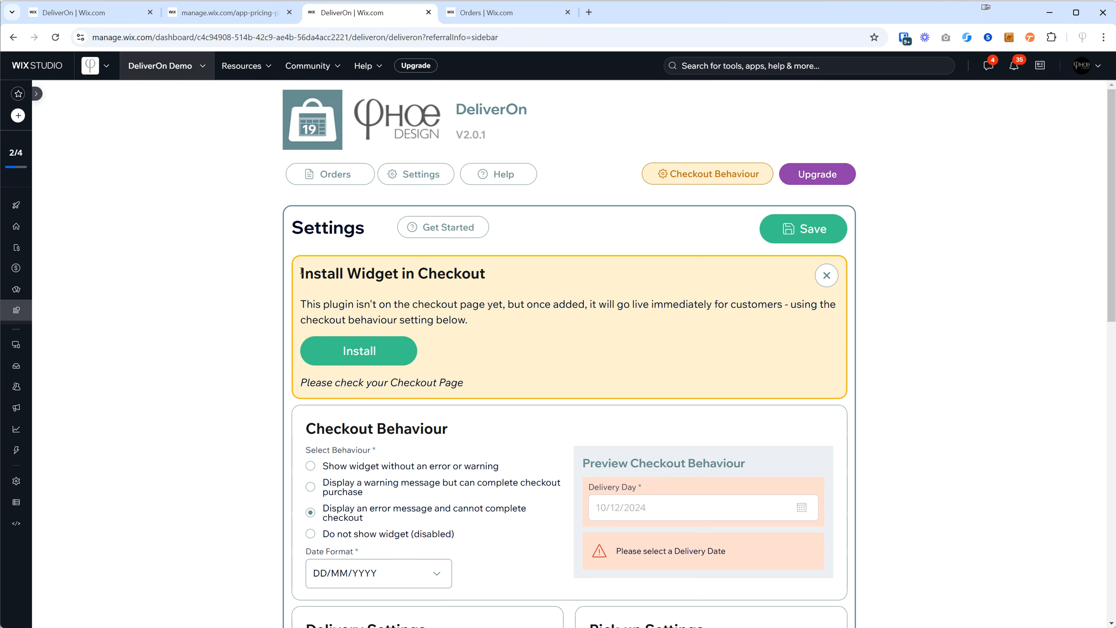
{"action": "scroll", "coordinate": [567, 276], "scroll_direction": "down", "scroll_amount": 1}
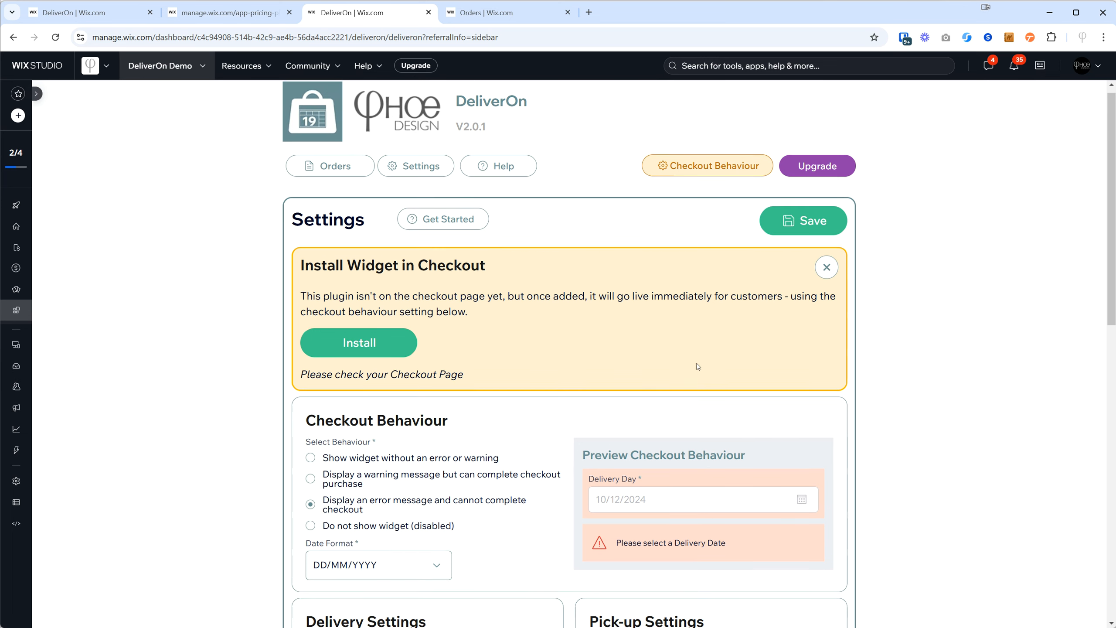
{"action": "scroll", "coordinate": [590, 263], "scroll_direction": "down", "scroll_amount": 1}
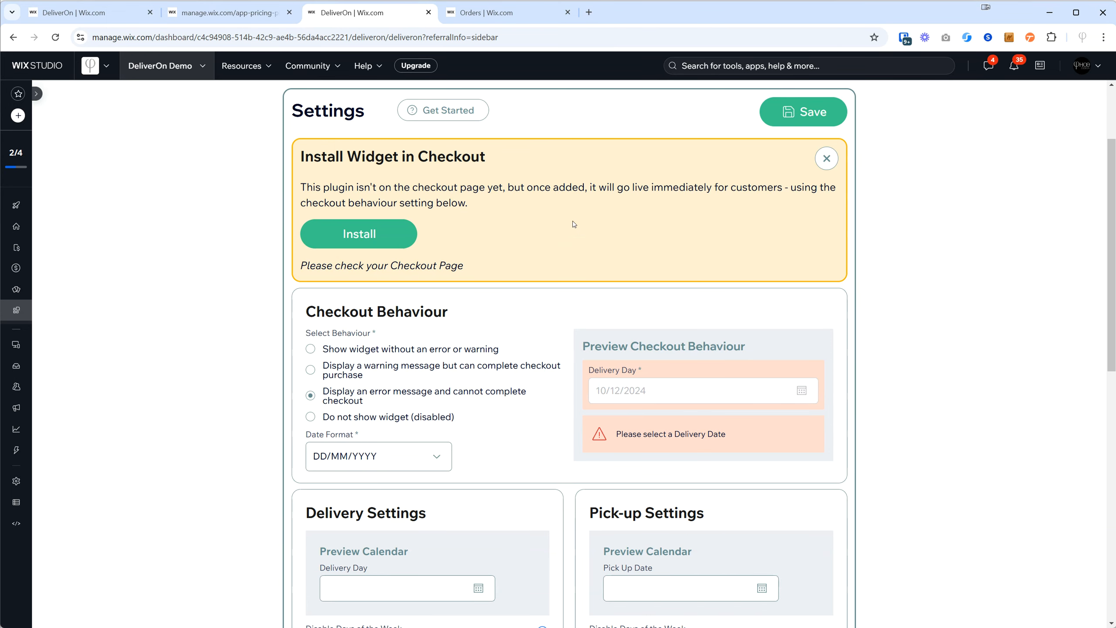
{"action": "scroll", "coordinate": [561, 292], "scroll_direction": "down", "scroll_amount": 1}
{"action": "scroll", "coordinate": [560, 291], "scroll_direction": "down", "scroll_amount": 1}
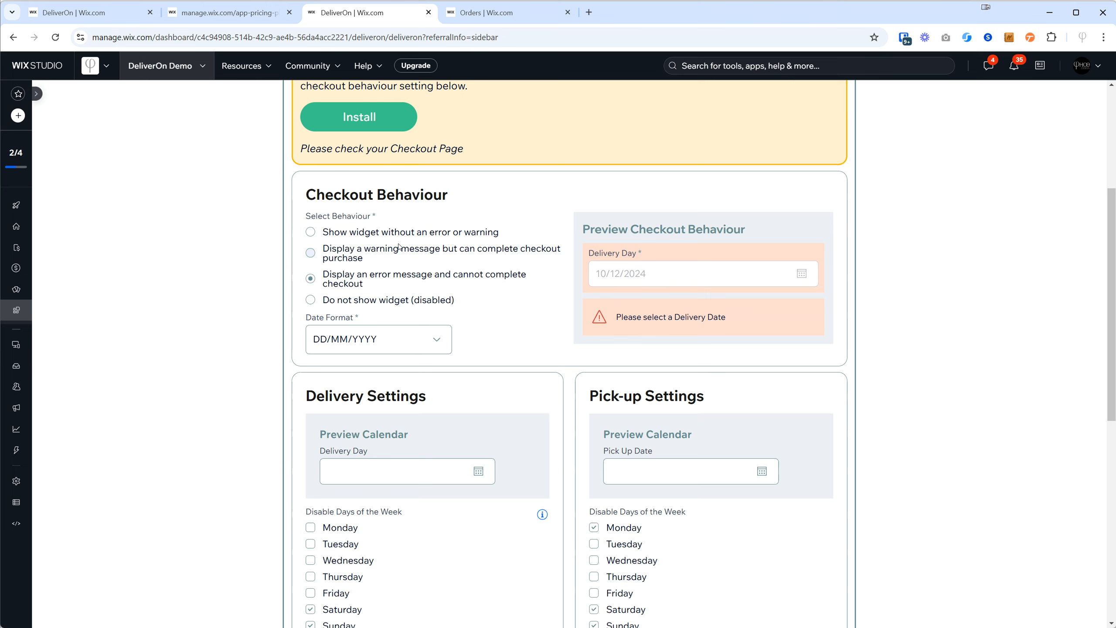
{"action": "left_click", "coordinate": [364, 236]}
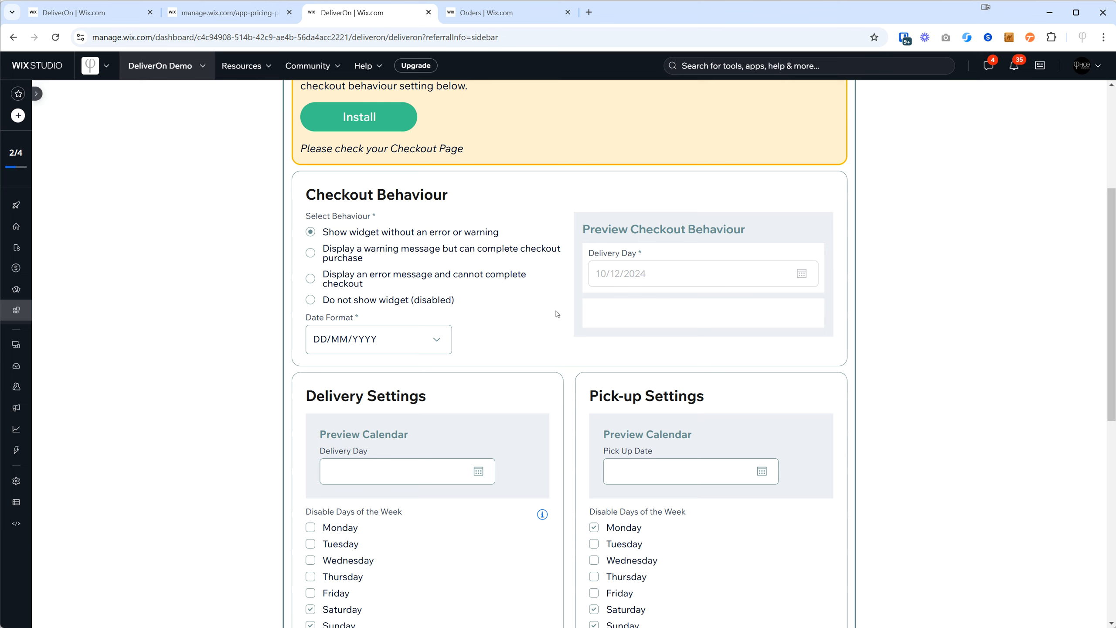
{"action": "left_click", "coordinate": [329, 256]}
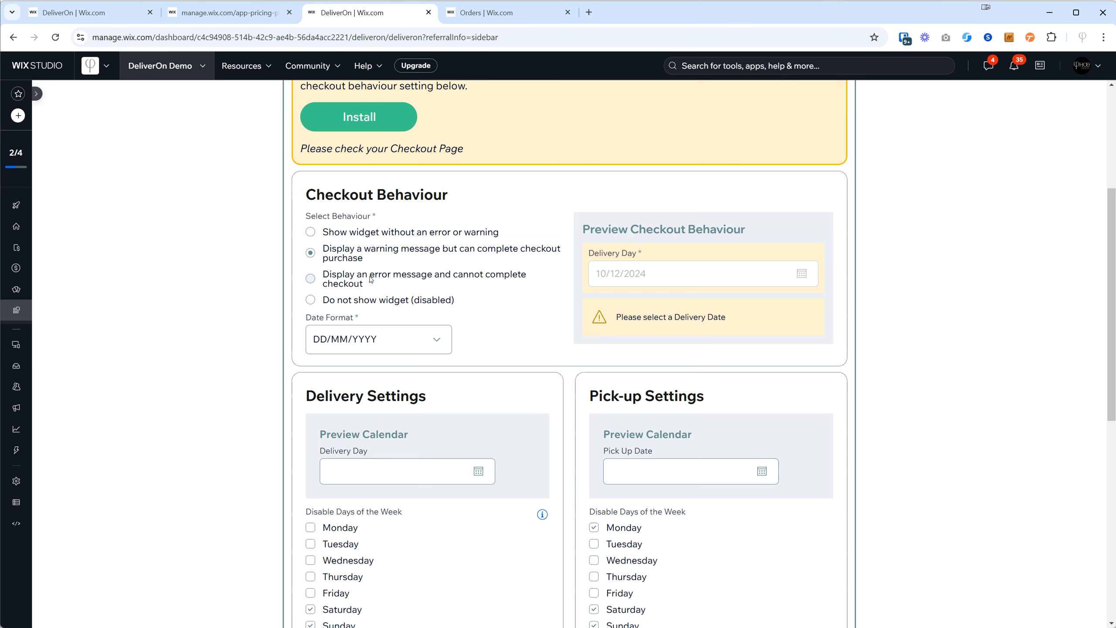
{"action": "left_click", "coordinate": [336, 280]}
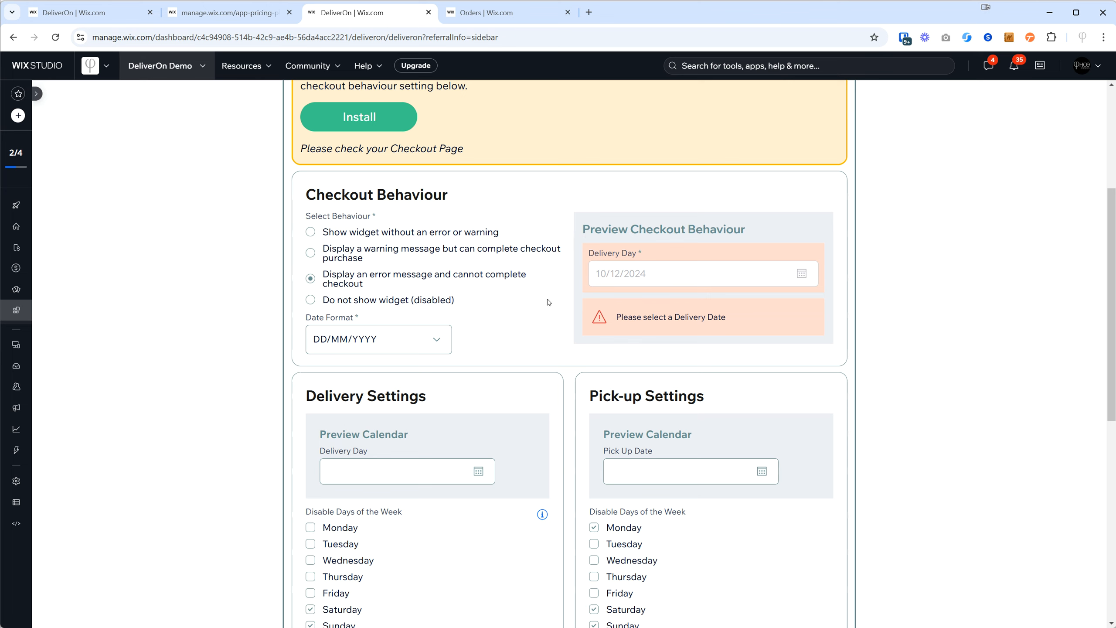
{"action": "left_click", "coordinate": [380, 302]}
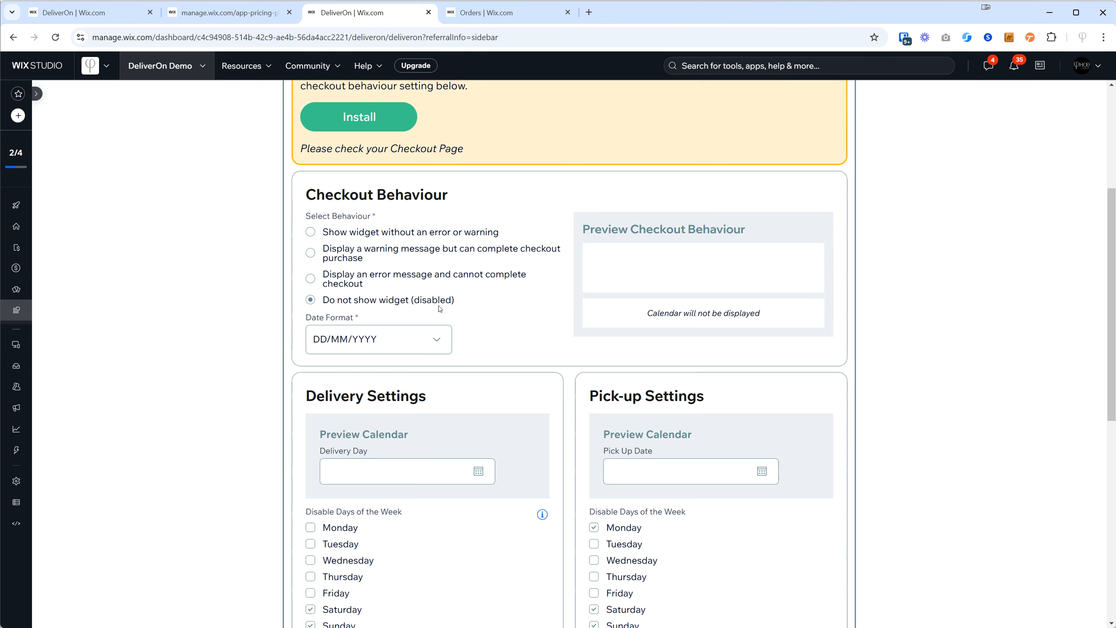
{"action": "scroll", "coordinate": [544, 339], "scroll_direction": "up", "scroll_amount": 1}
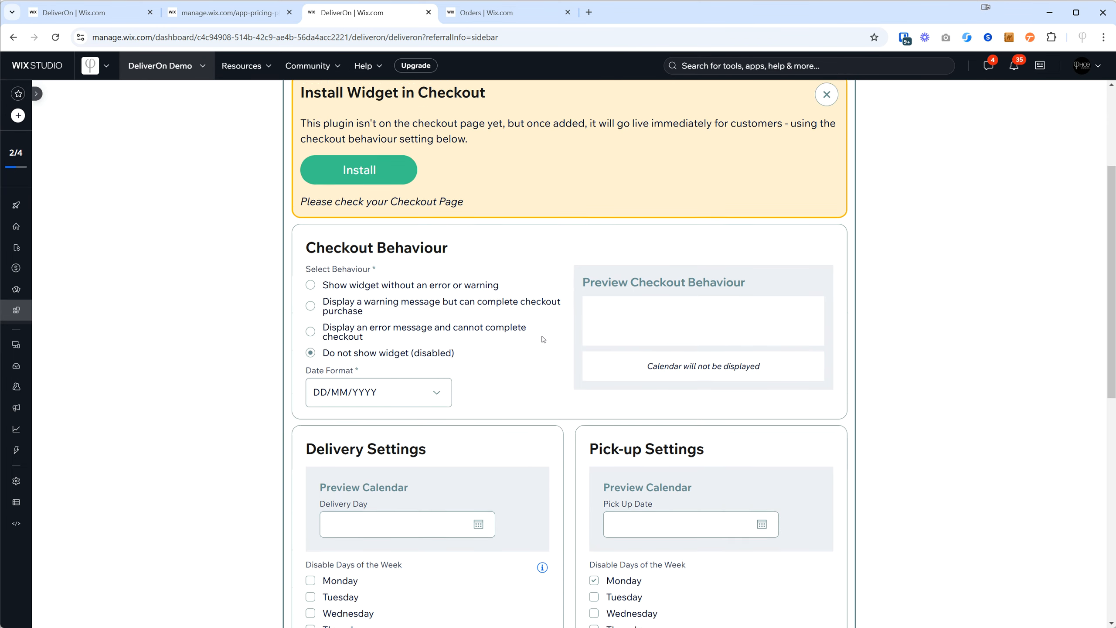
{"action": "left_click", "coordinate": [358, 340]}
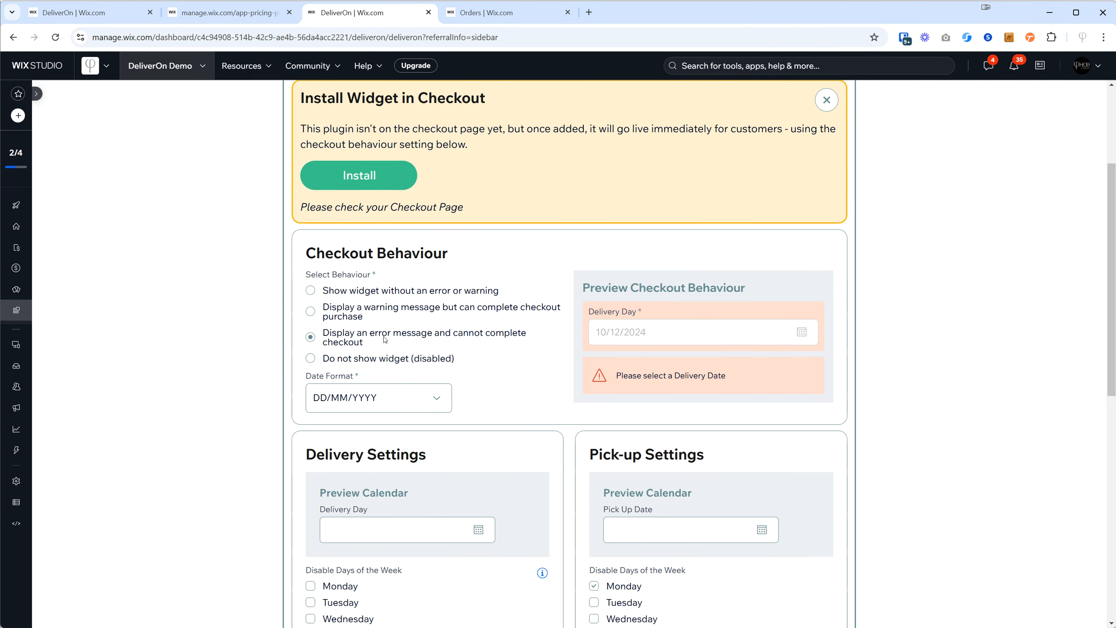
Step: Try the date formats MM/DD/YYYY, YYYY/MM/DD and YYYY/M/D, and set the format back to DD/MM/YYYY
{"action": "scroll", "coordinate": [372, 396], "scroll_direction": "down", "scroll_amount": 1}
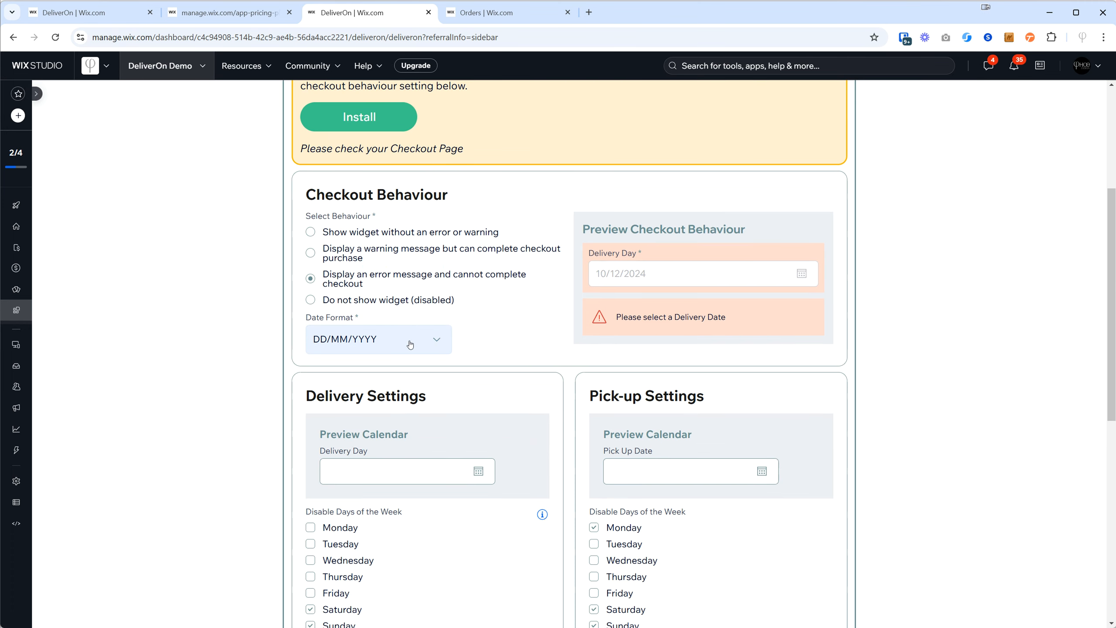
{"action": "left_click", "coordinate": [436, 343]}
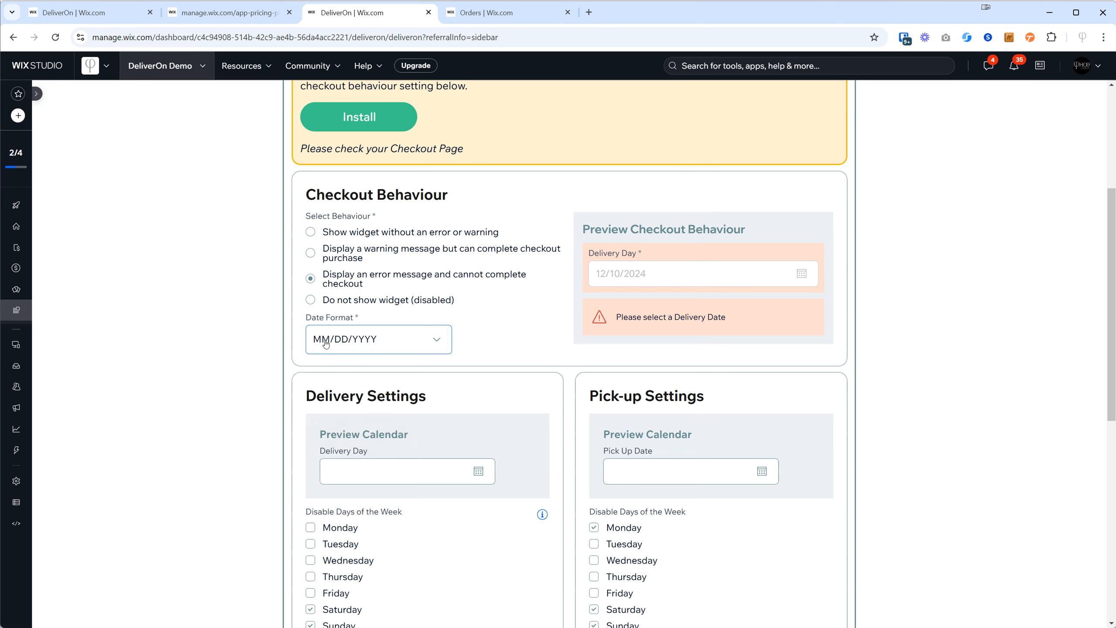
{"action": "left_click", "coordinate": [387, 345]}
{"action": "left_click", "coordinate": [348, 395]}
{"action": "left_click", "coordinate": [431, 345]}
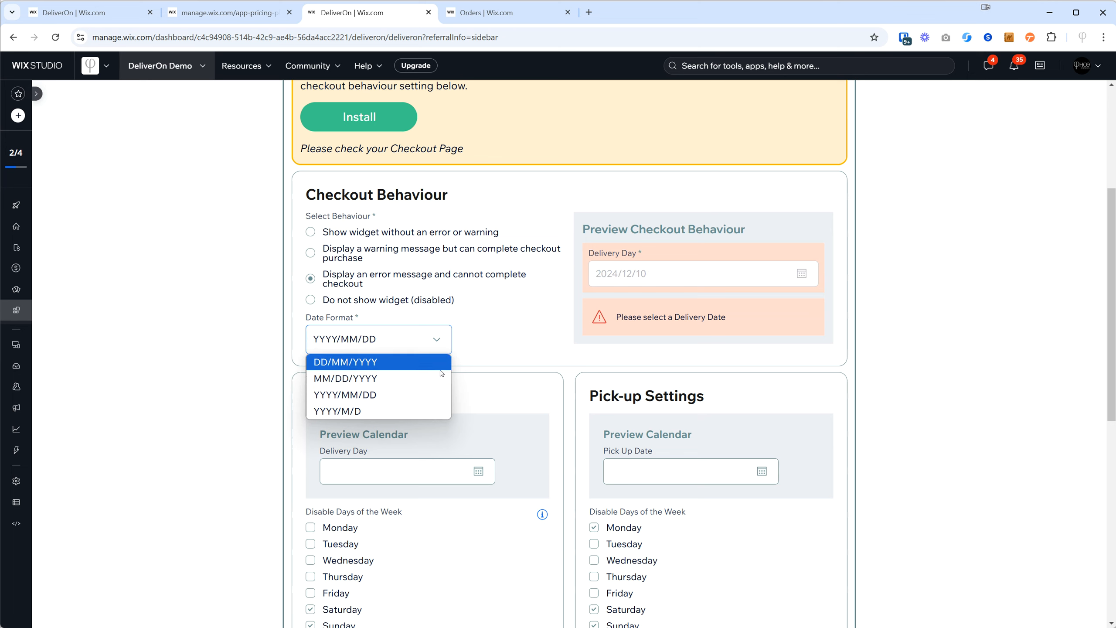
{"action": "left_click", "coordinate": [332, 411]}
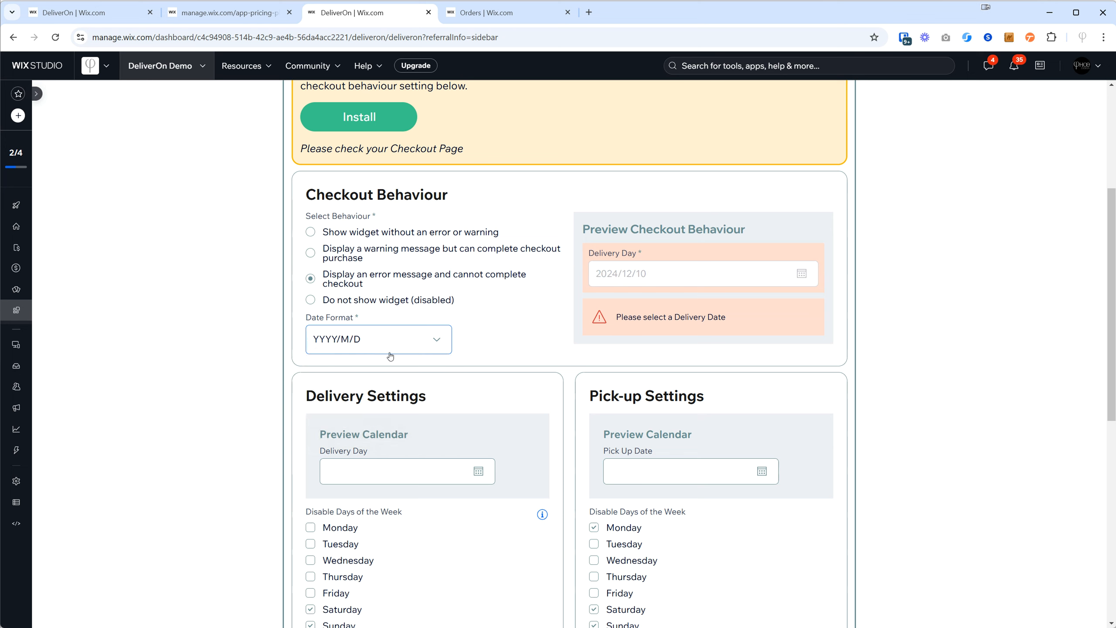
{"action": "left_click", "coordinate": [378, 344]}
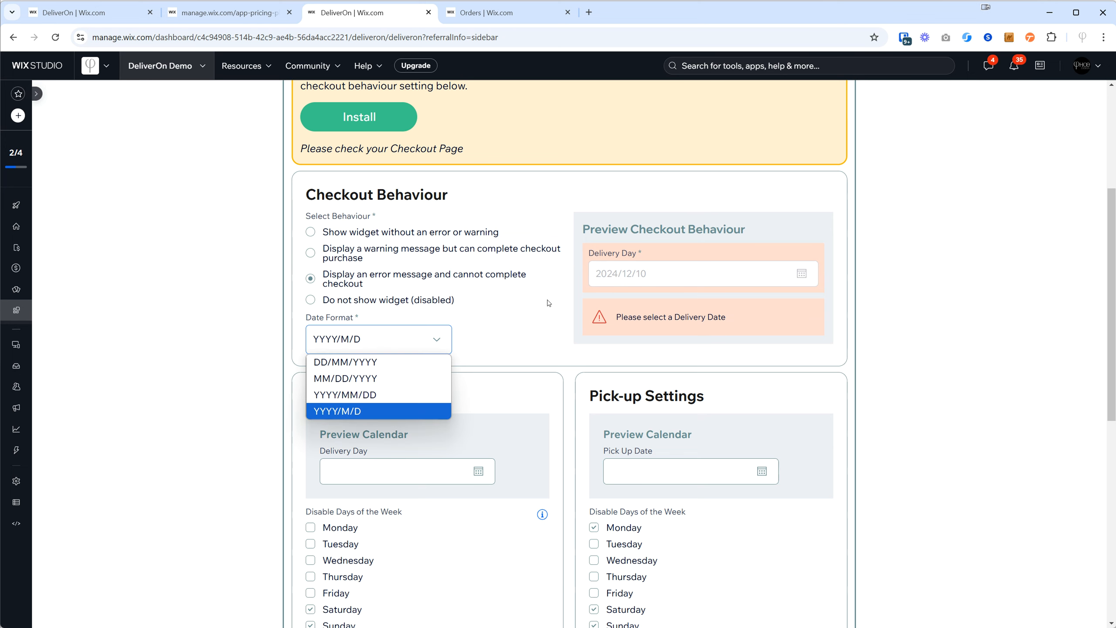
{"action": "left_click", "coordinate": [513, 327]}
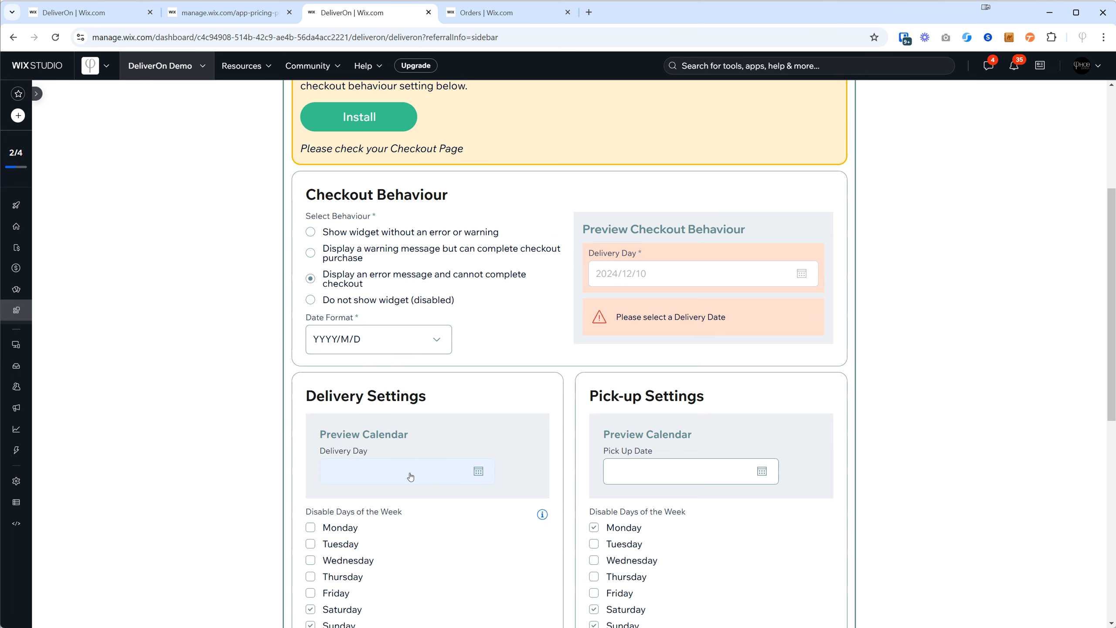
{"action": "scroll", "coordinate": [473, 469], "scroll_direction": "down", "scroll_amount": 3}
{"action": "scroll", "coordinate": [436, 334], "scroll_direction": "up", "scroll_amount": 3}
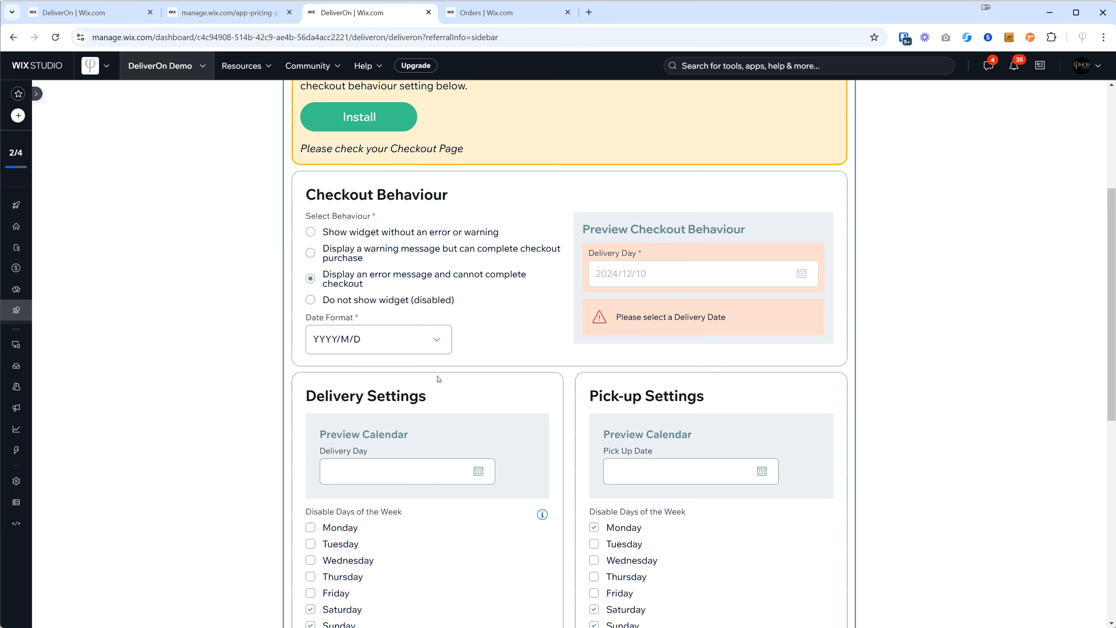
{"action": "left_click", "coordinate": [428, 340]}
{"action": "left_click", "coordinate": [354, 363]}
Step: Examine the available dates in the delivery and pick-up preview calendars and compare them with the disabled weekdays
{"action": "scroll", "coordinate": [462, 358], "scroll_direction": "down", "scroll_amount": 4}
{"action": "scroll", "coordinate": [478, 362], "scroll_direction": "down", "scroll_amount": 1}
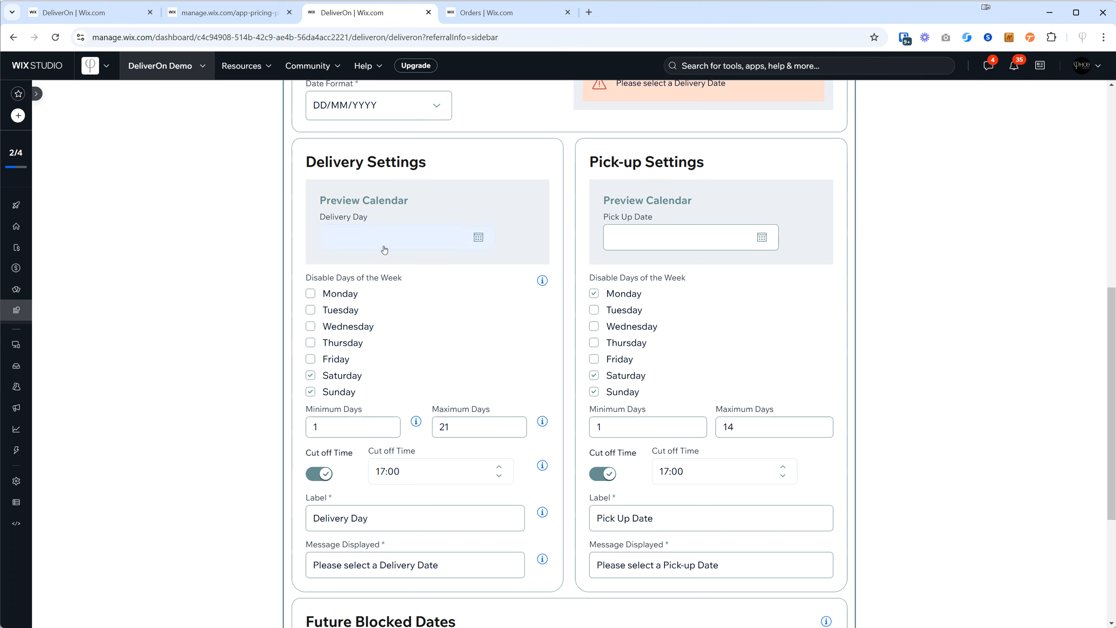
{"action": "left_click", "coordinate": [408, 241]}
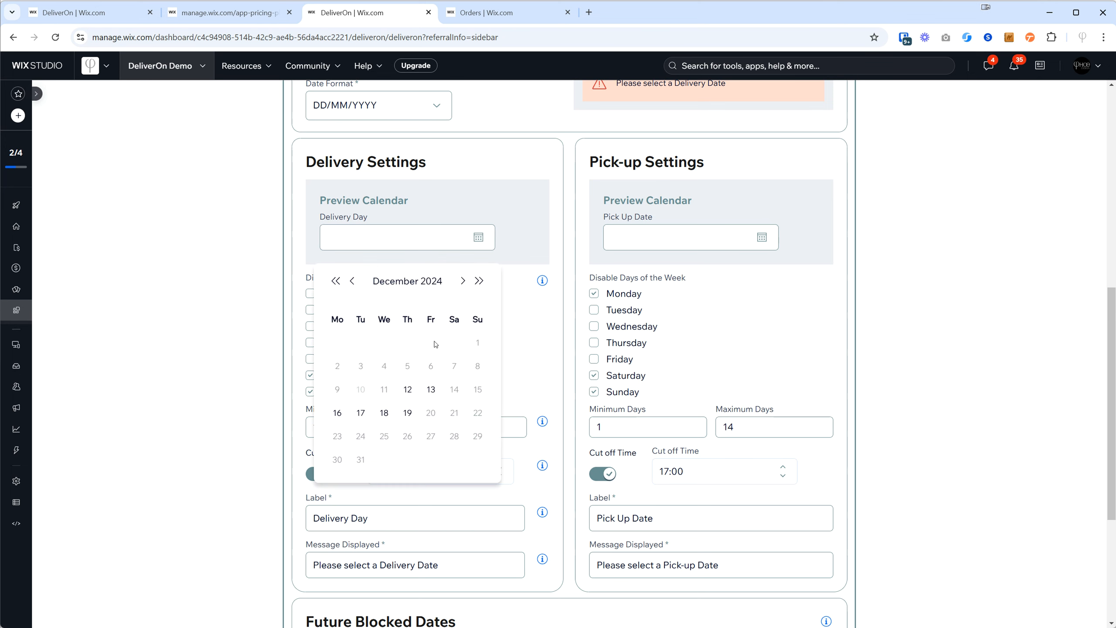
{"action": "left_click", "coordinate": [535, 357]}
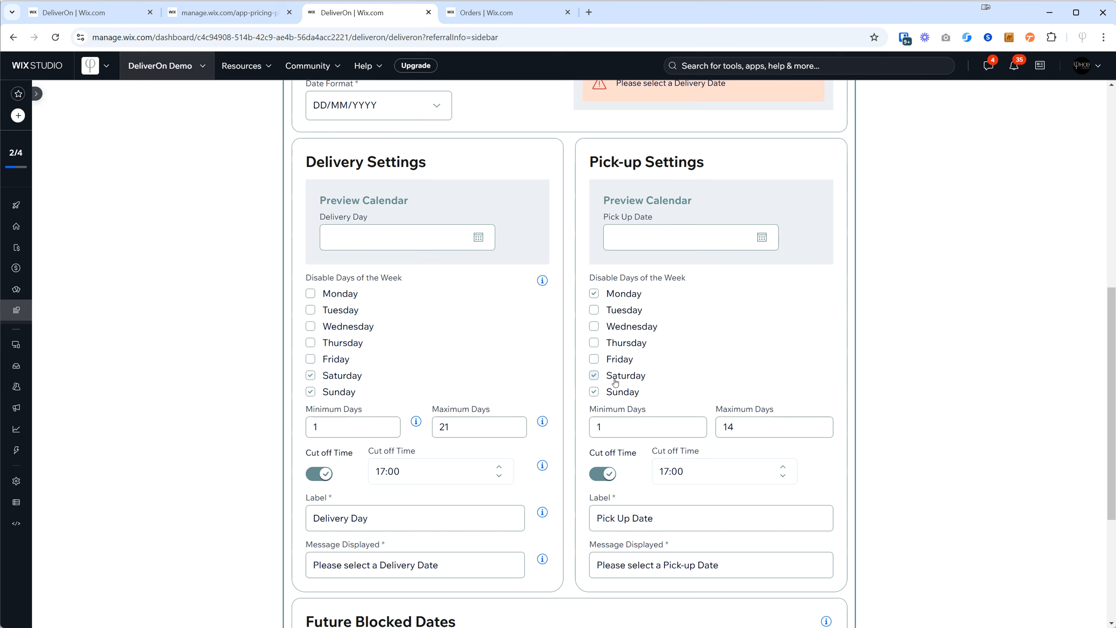
{"action": "left_click", "coordinate": [366, 245]}
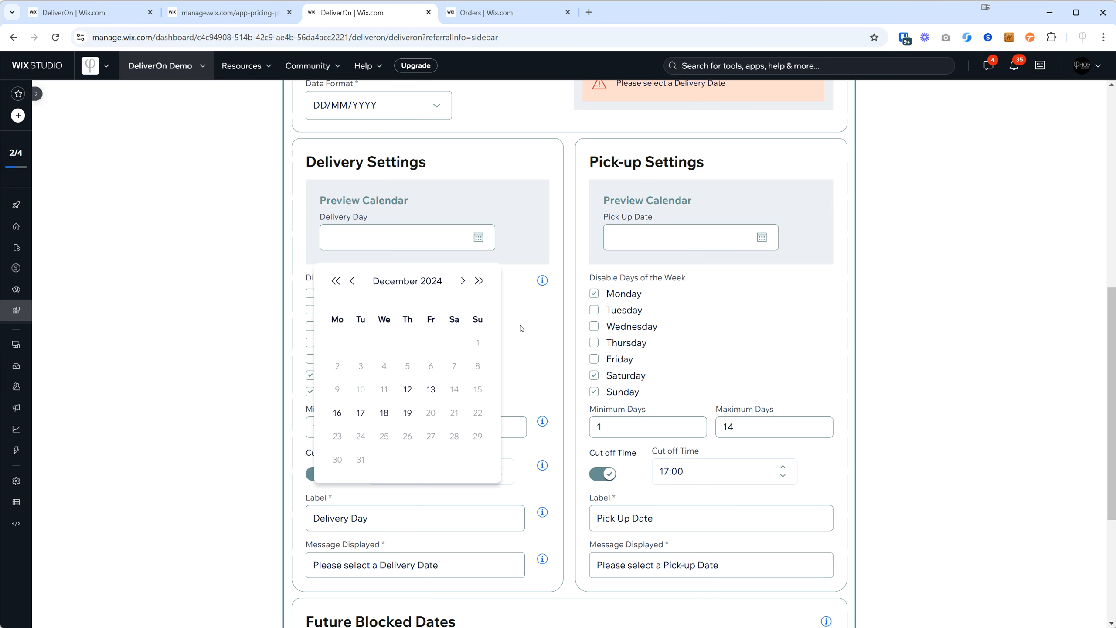
{"action": "left_click", "coordinate": [648, 245]}
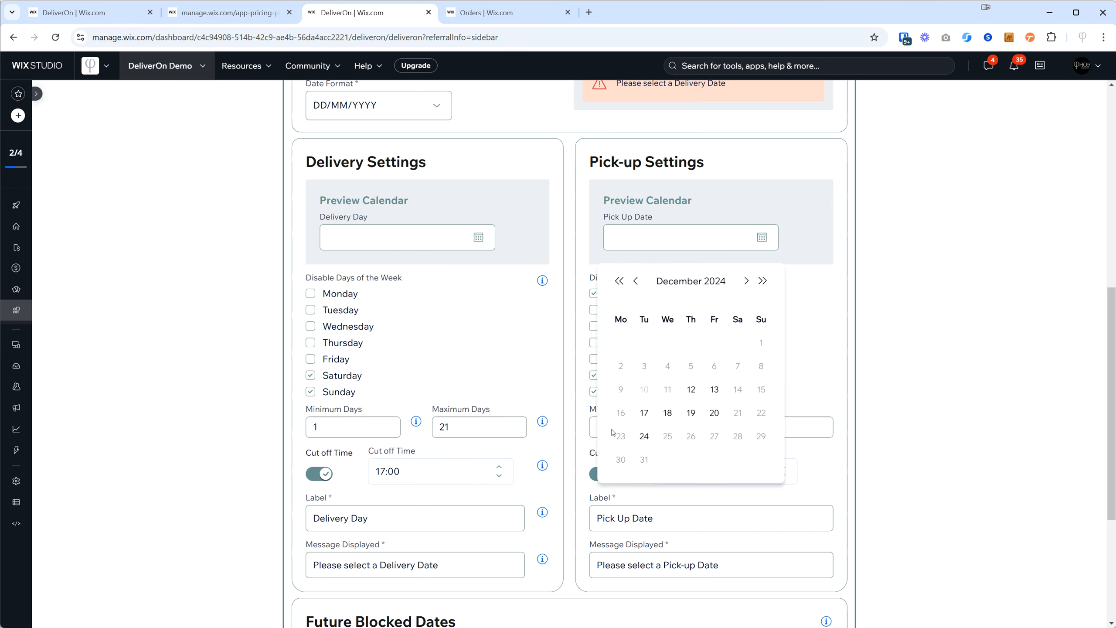
{"action": "left_click", "coordinate": [502, 335]}
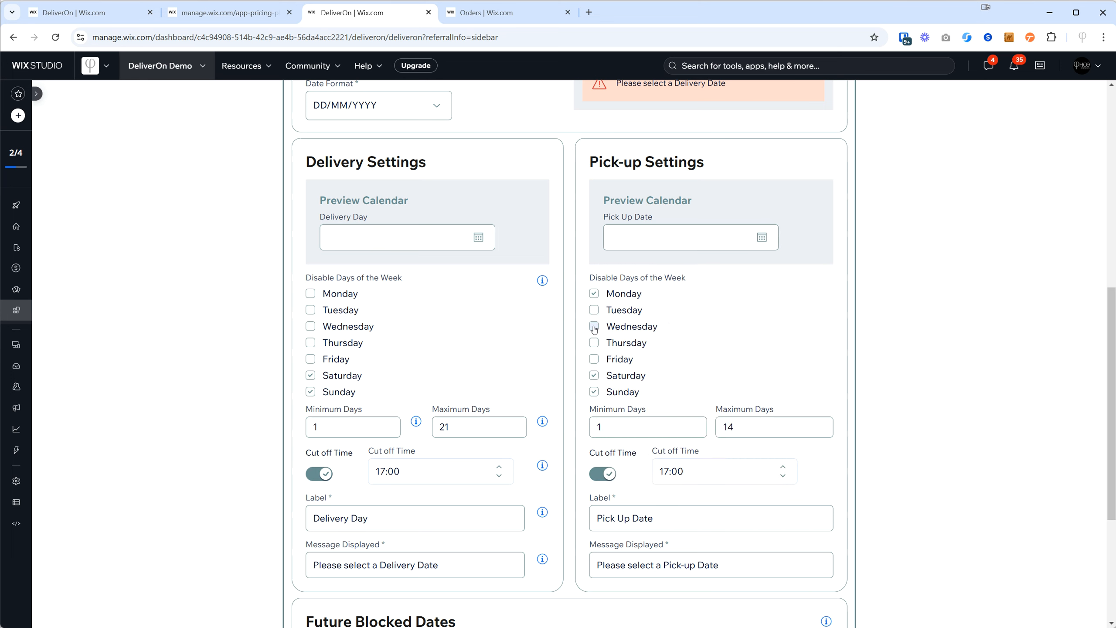
Step: Disable Wednesday for pick-up and Monday for delivery, checking each change in its preview calendar
{"action": "left_click", "coordinate": [666, 243]}
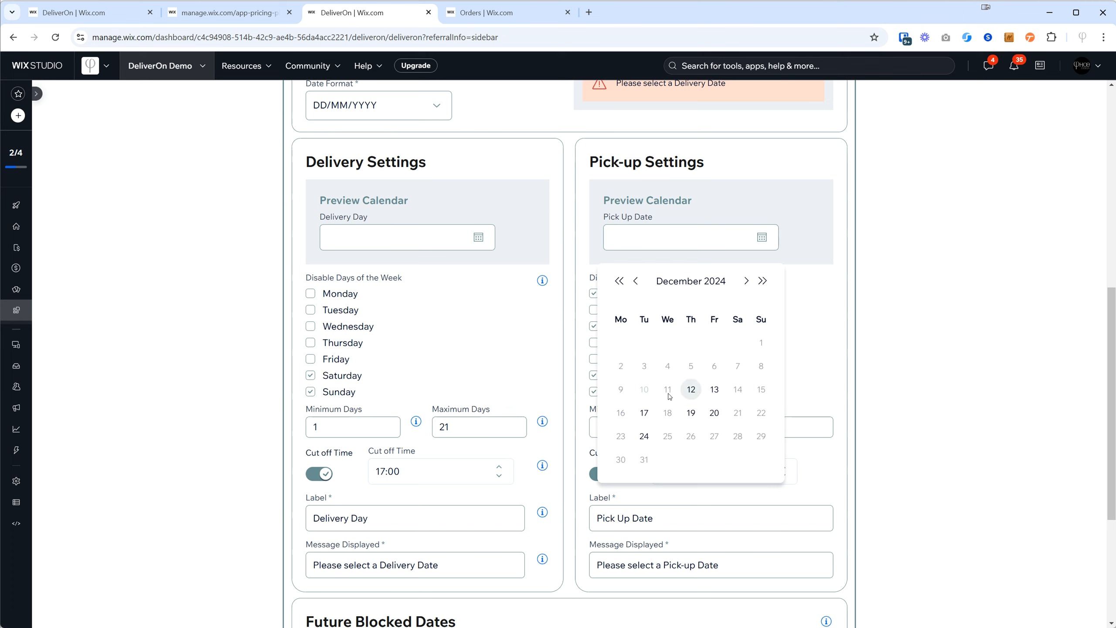
{"action": "left_click", "coordinate": [447, 395]}
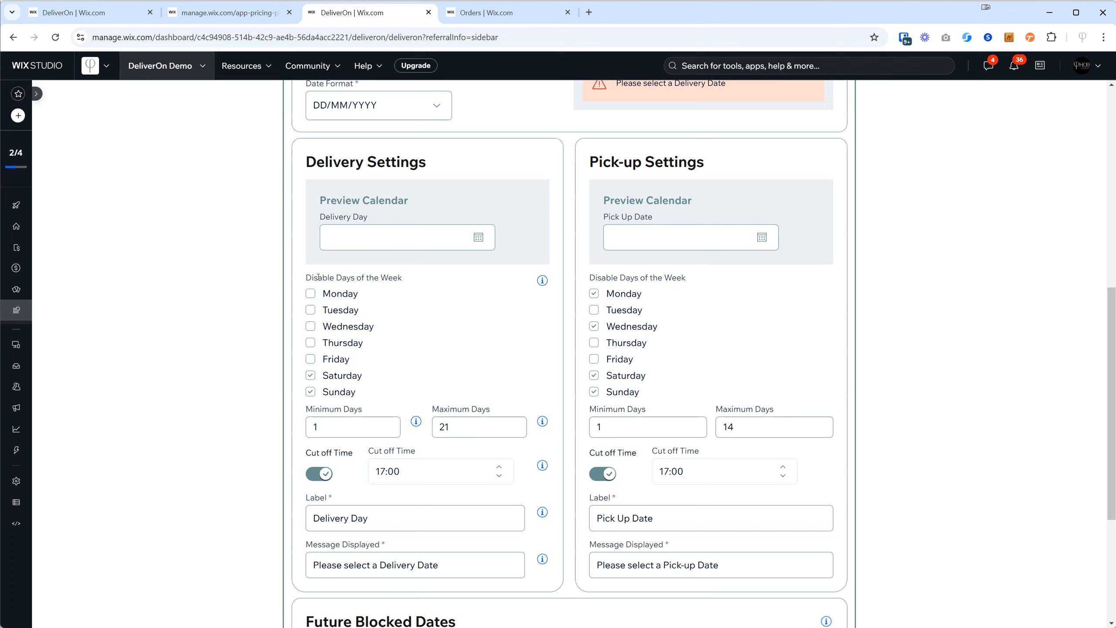
{"action": "left_click", "coordinate": [310, 294]}
{"action": "left_click", "coordinate": [389, 248]}
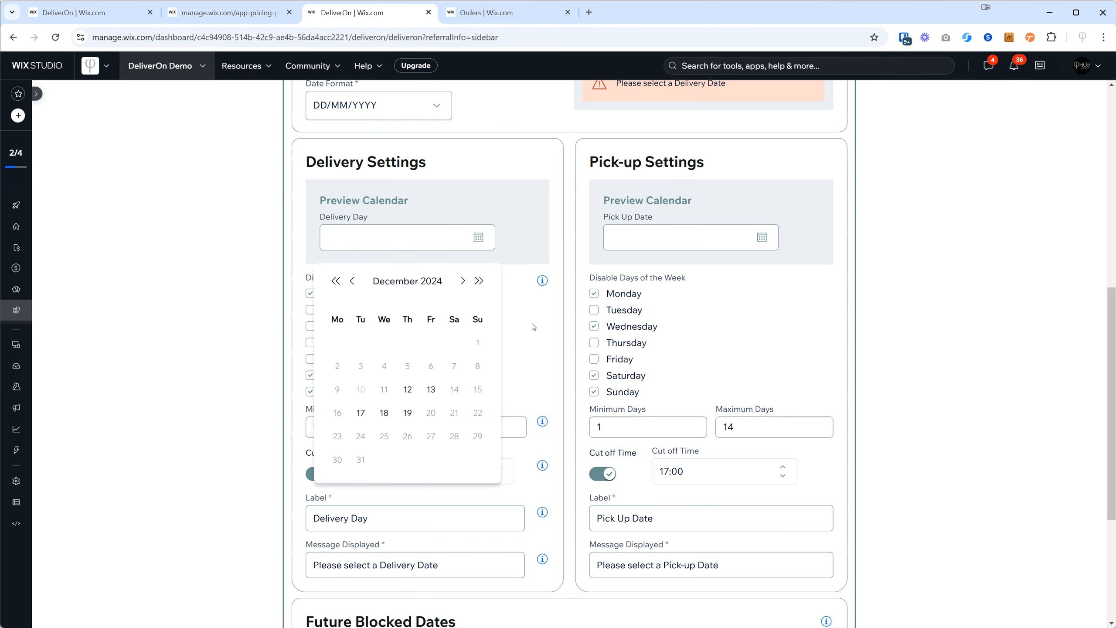
Step: Re-enable Monday for delivery and examine the earliest available dates in the delivery preview calendar against the minimum-days setting
{"action": "left_click", "coordinate": [310, 296]}
{"action": "left_click", "coordinate": [311, 294]}
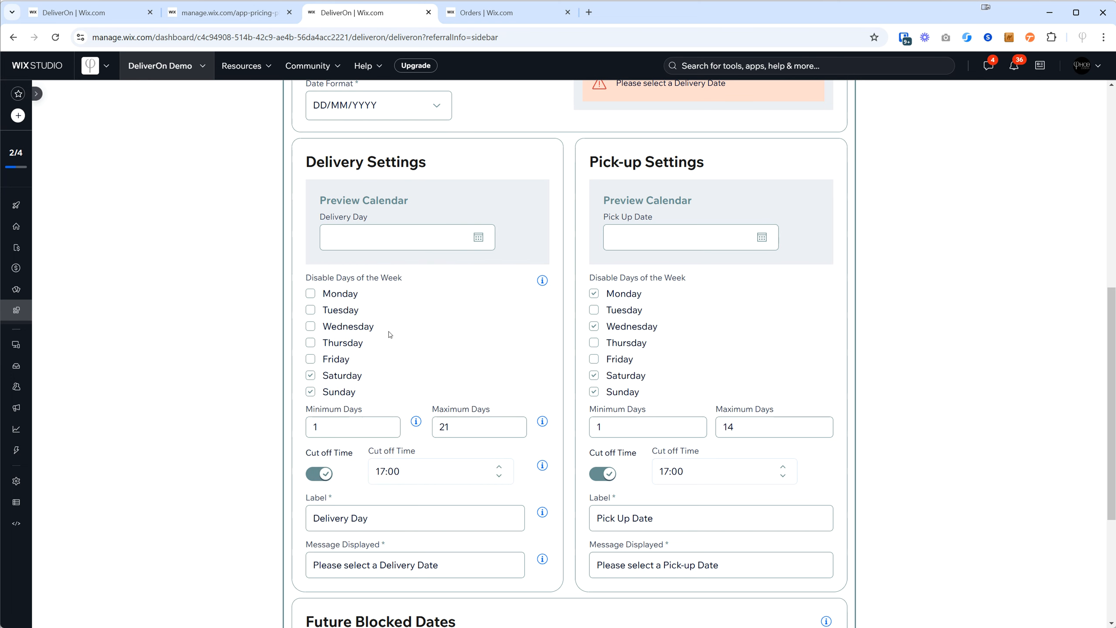
{"action": "scroll", "coordinate": [457, 337], "scroll_direction": "down", "scroll_amount": 1}
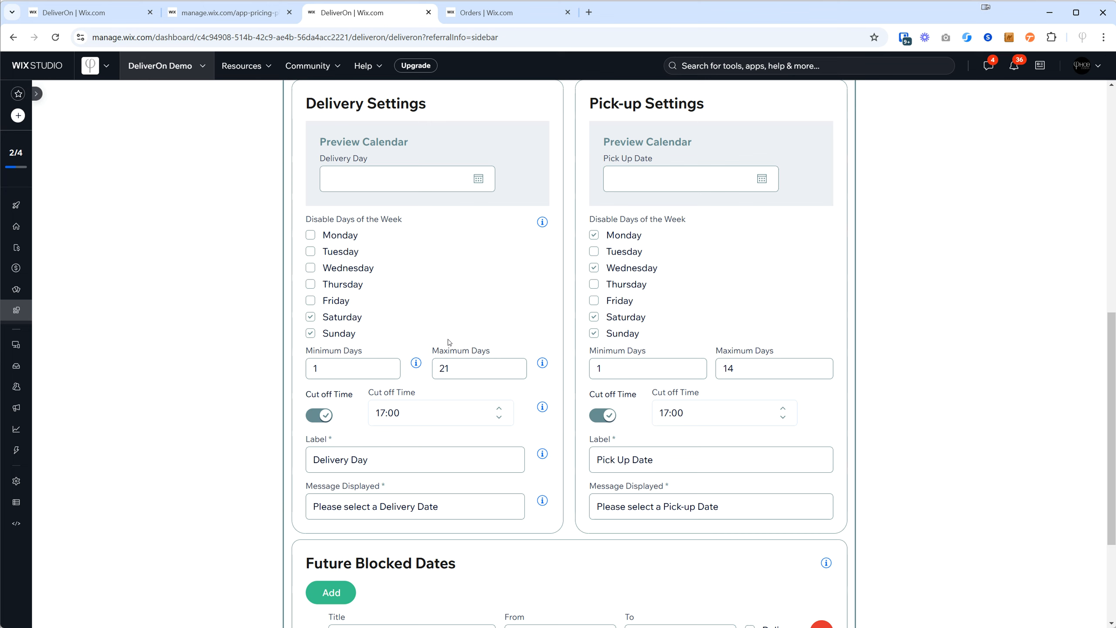
{"action": "mouse_move", "coordinate": [413, 358]}
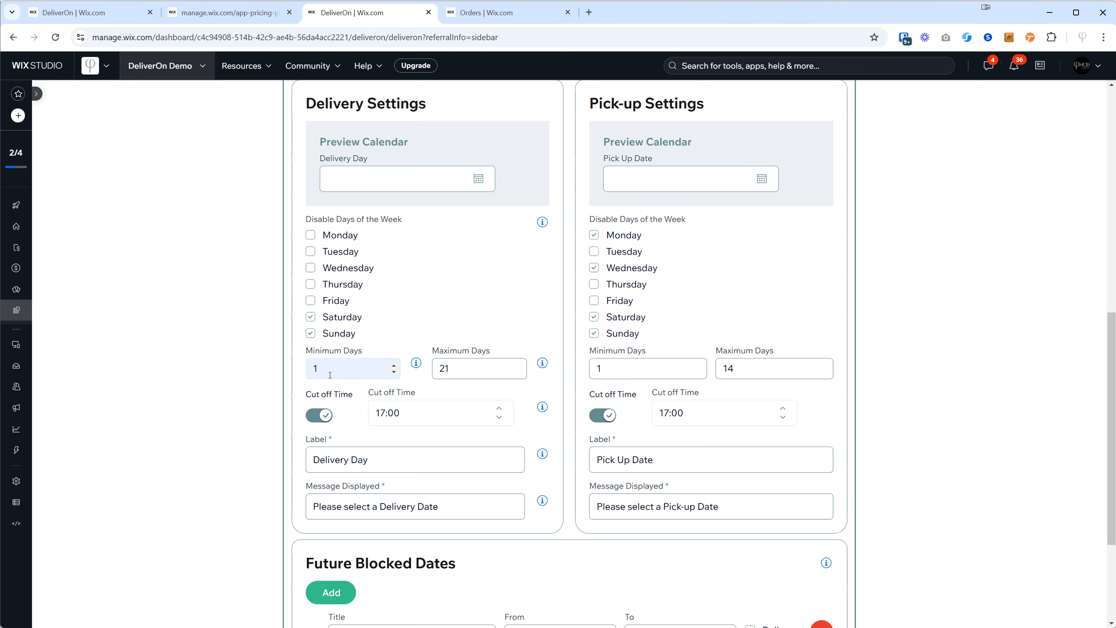
{"action": "left_click", "coordinate": [375, 183]}
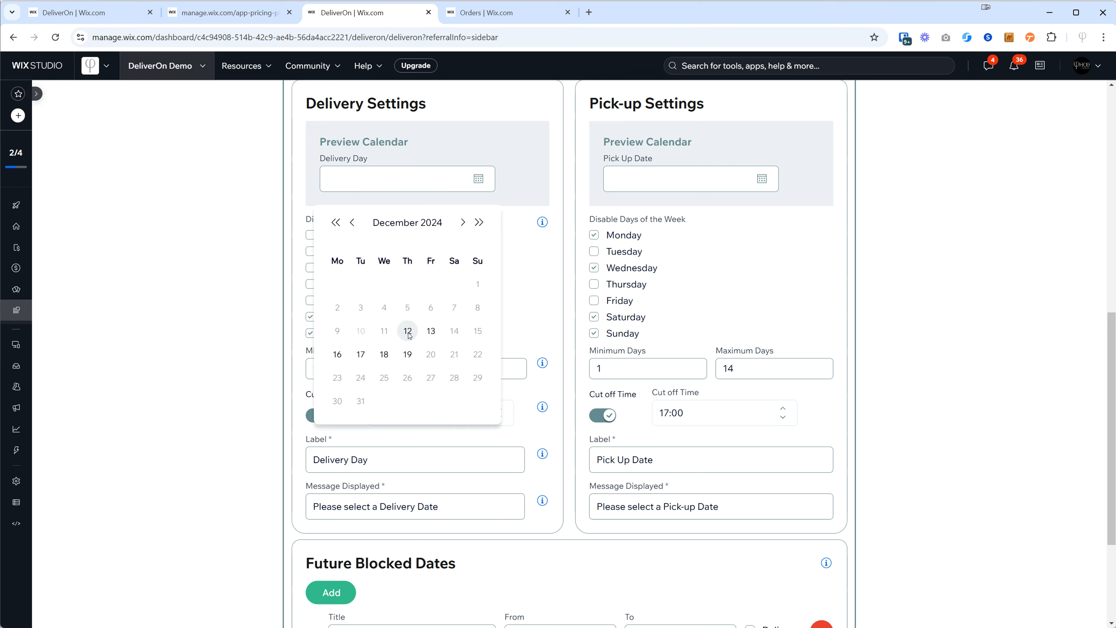
{"action": "left_click", "coordinate": [531, 301]}
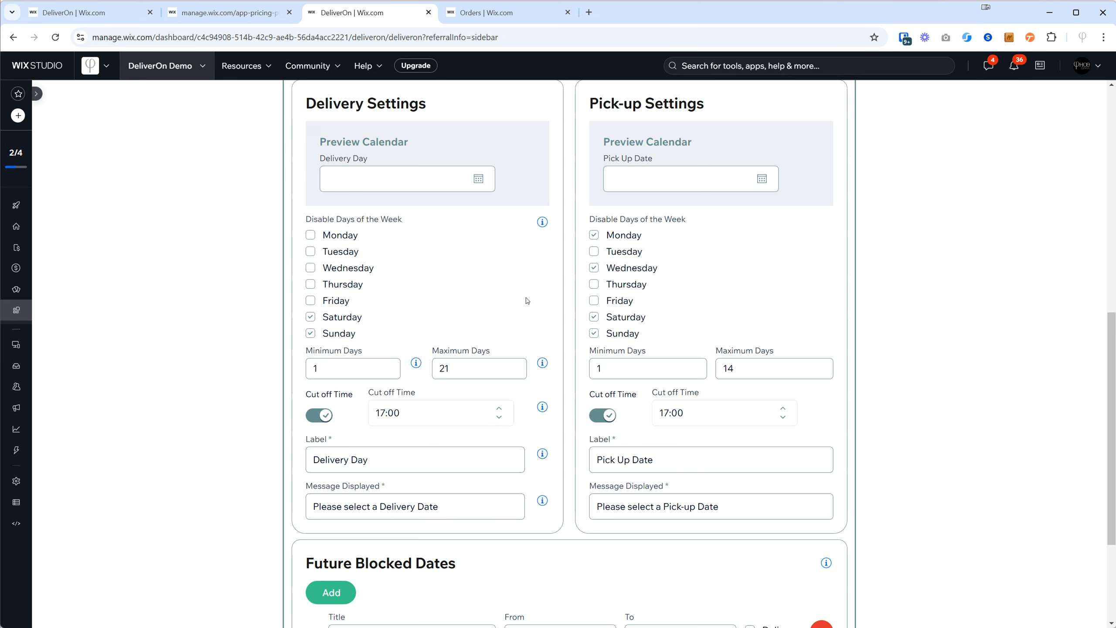
{"action": "left_click", "coordinate": [406, 185]}
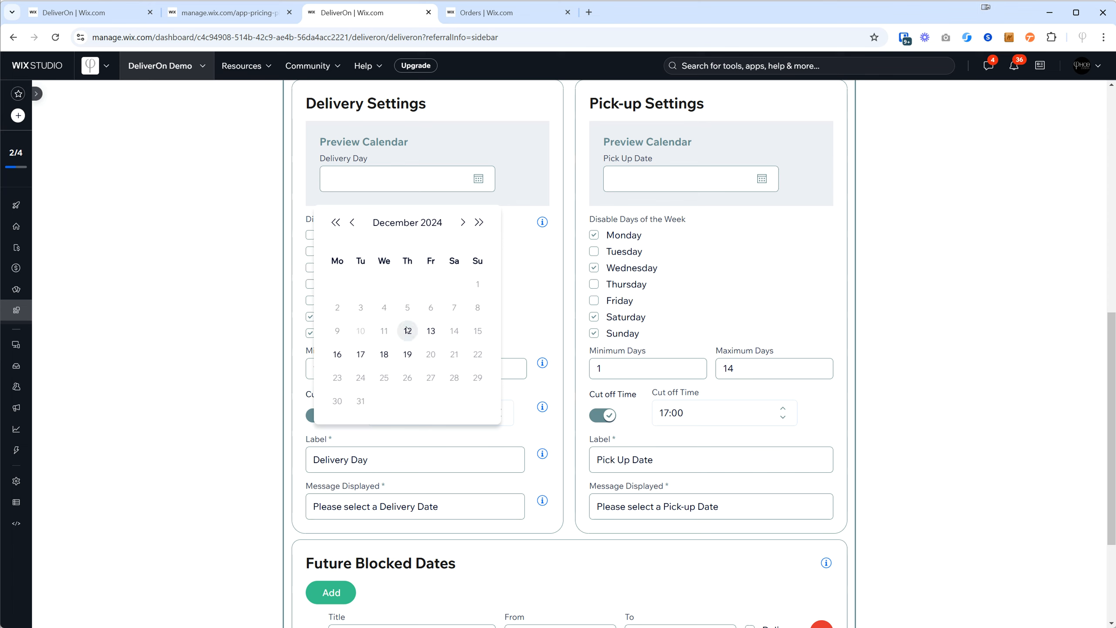
{"action": "left_click", "coordinate": [509, 312]}
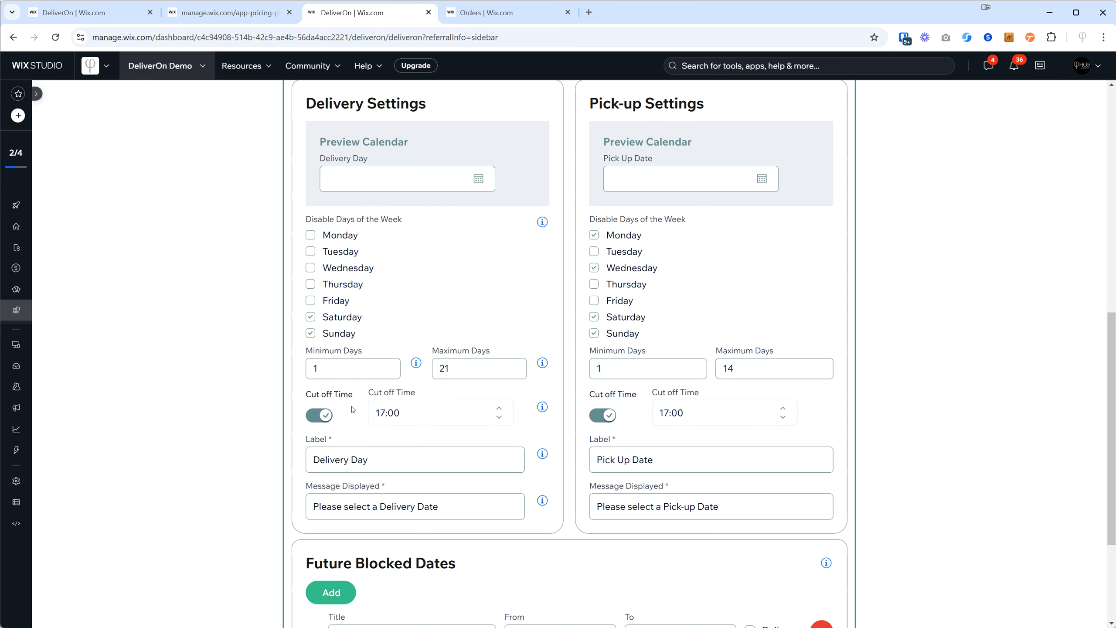
Step: Try a delivery cut-off time of 20:00 and select 11/12/2024 in the delivery preview calendar
{"action": "left_click", "coordinate": [316, 416]}
{"action": "left_click", "coordinate": [315, 417]}
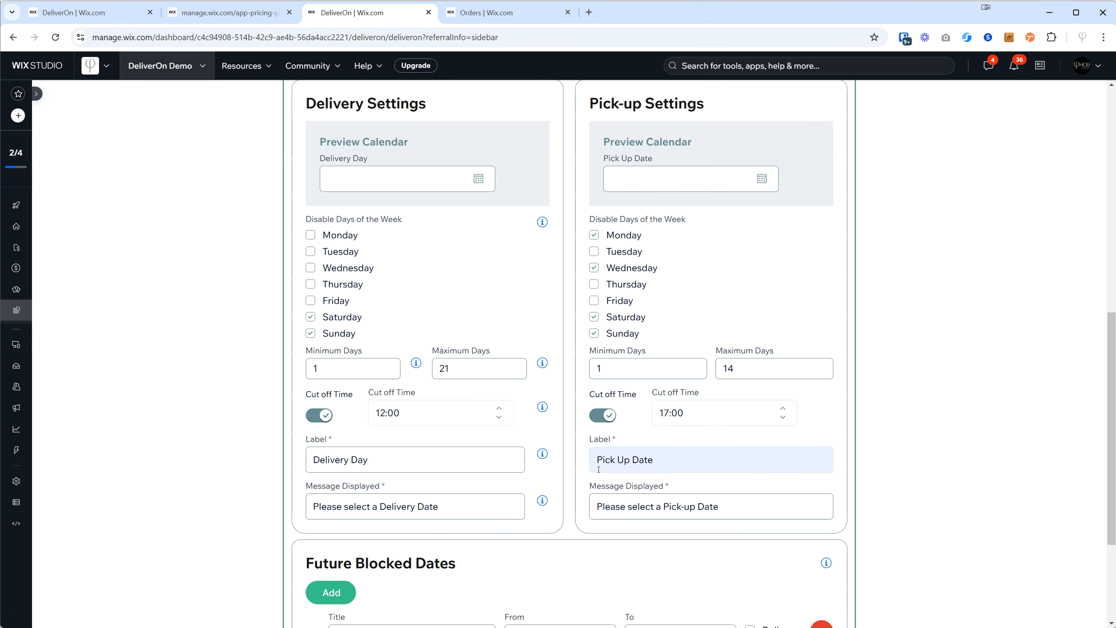
{"action": "left_click", "coordinate": [383, 412]}
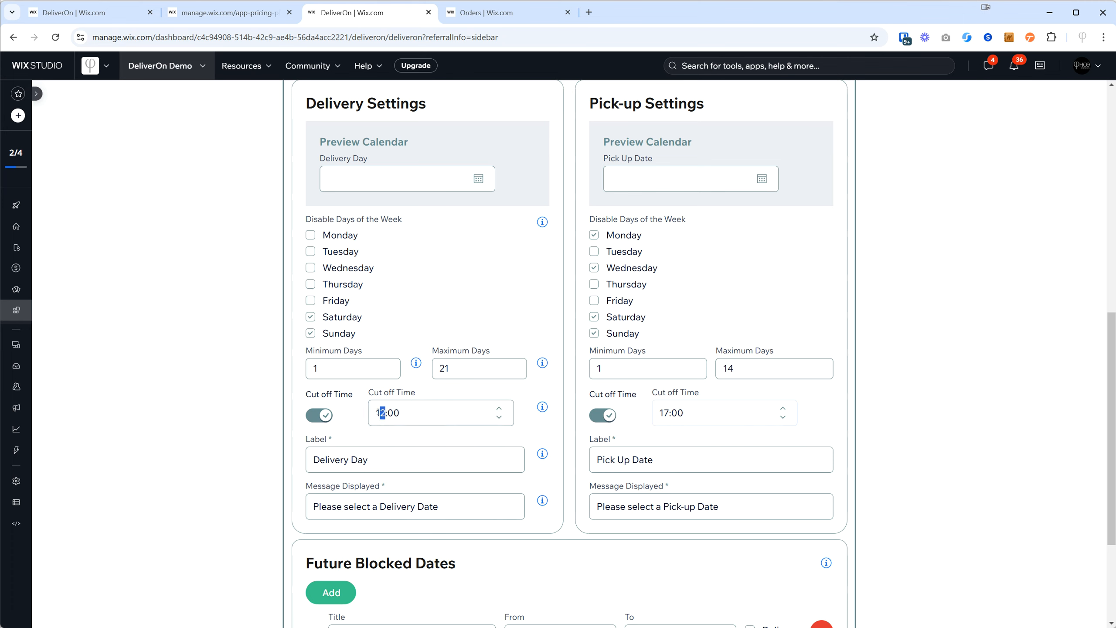
{"action": "type", "text": "20"}
{"action": "left_click", "coordinate": [468, 264]}
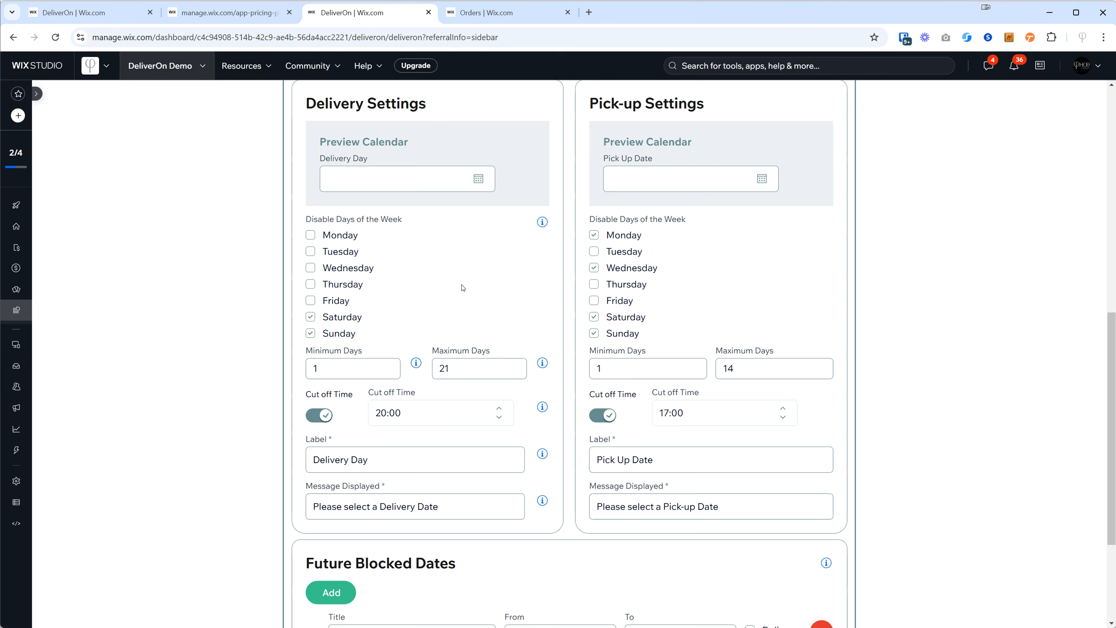
{"action": "left_click", "coordinate": [377, 184]}
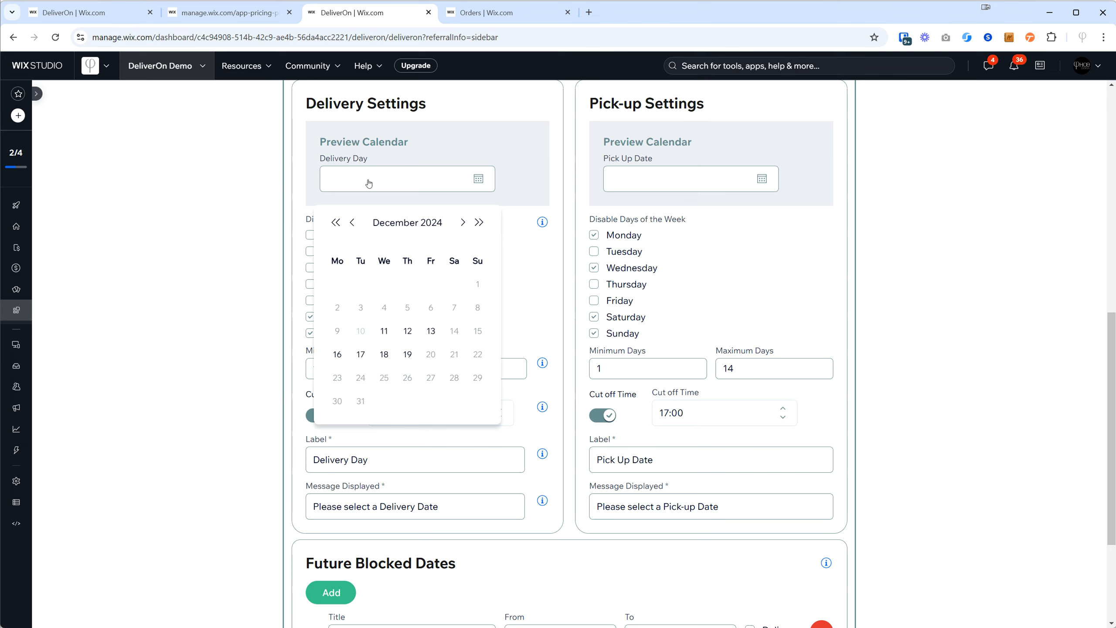
{"action": "left_click", "coordinate": [385, 331]}
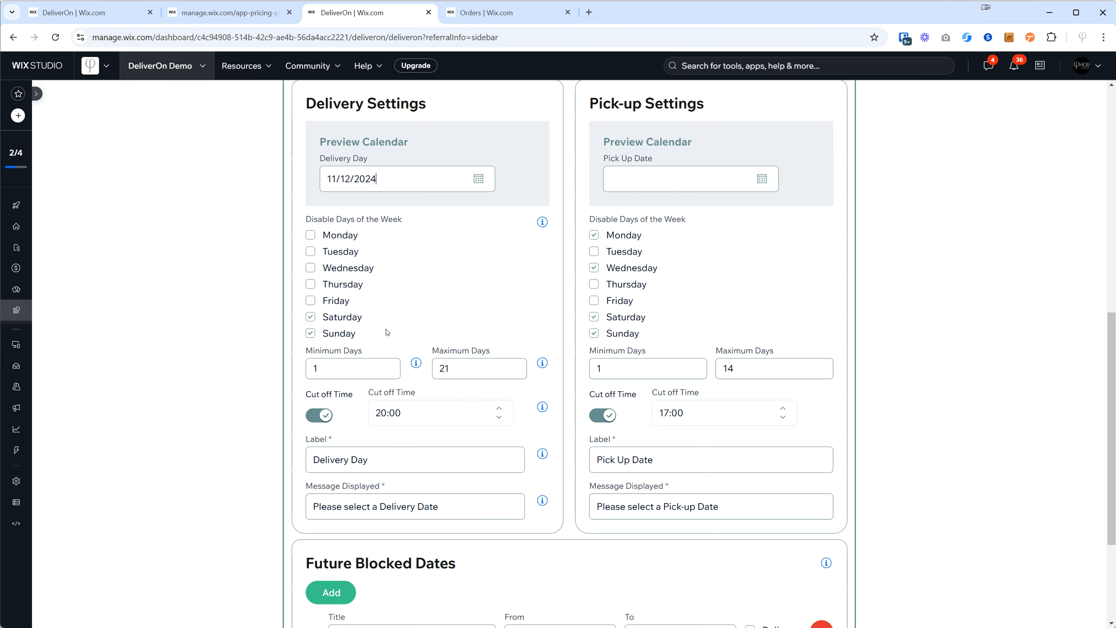
Step: Set the delivery cut-off time to 17:00 and select 12/12/2024 in the delivery preview calendar
{"action": "left_click", "coordinate": [372, 414]}
{"action": "type", "text": "17"}
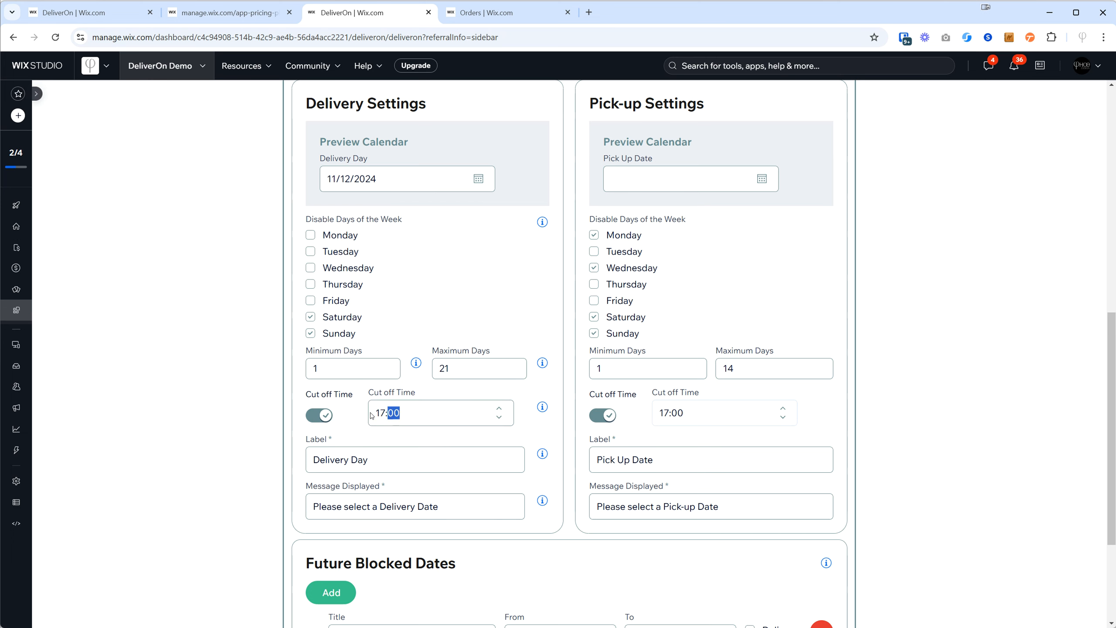
{"action": "left_click", "coordinate": [468, 304]}
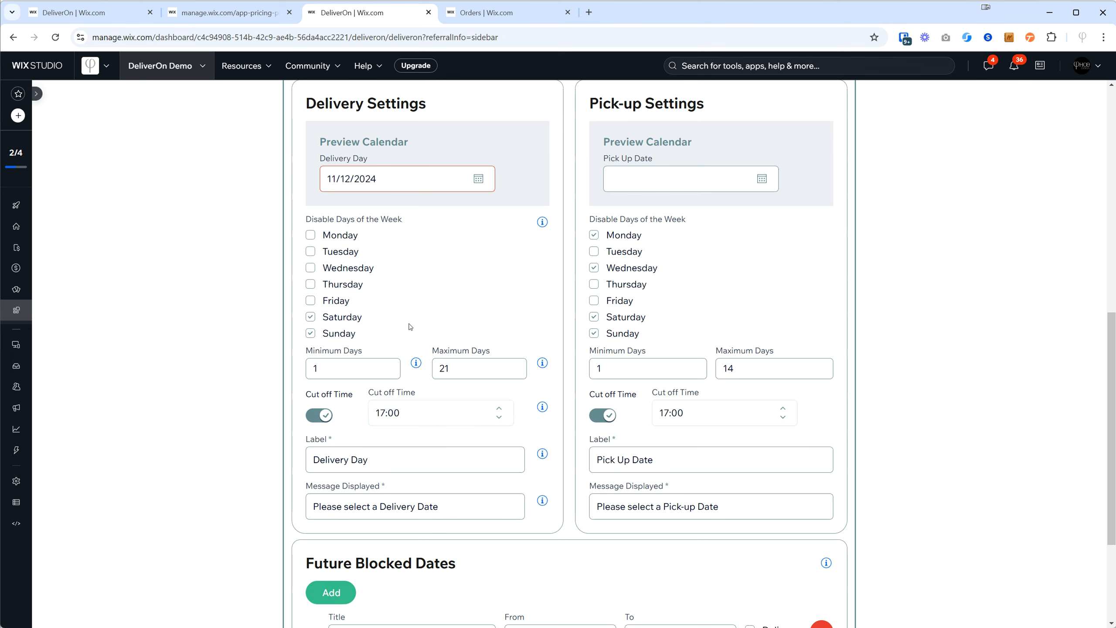
{"action": "left_click", "coordinate": [421, 179]}
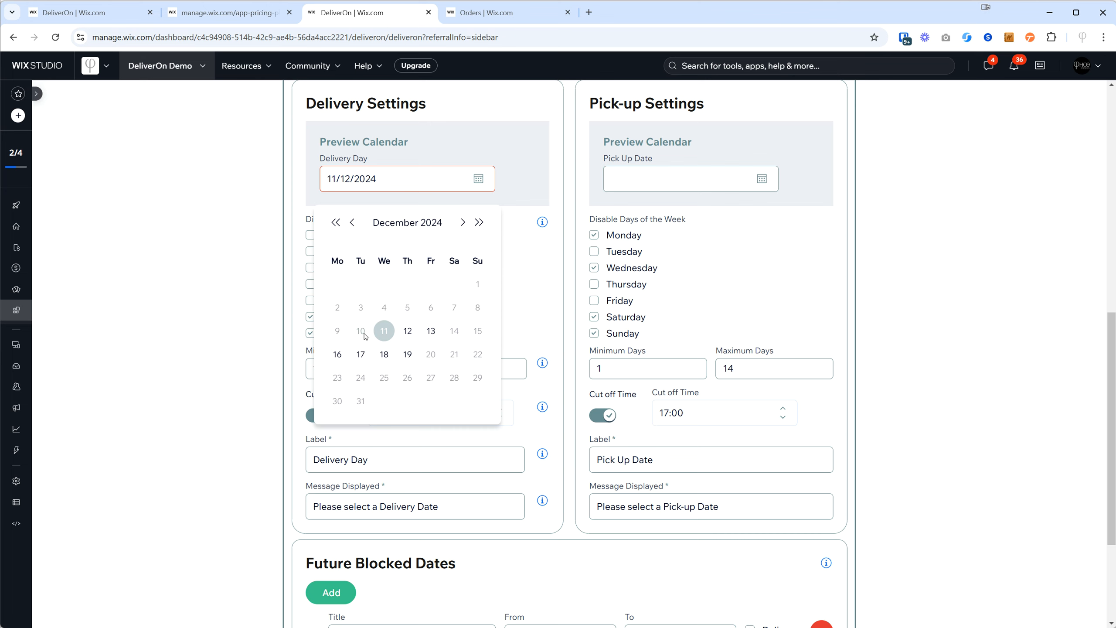
{"action": "left_click", "coordinate": [408, 331]}
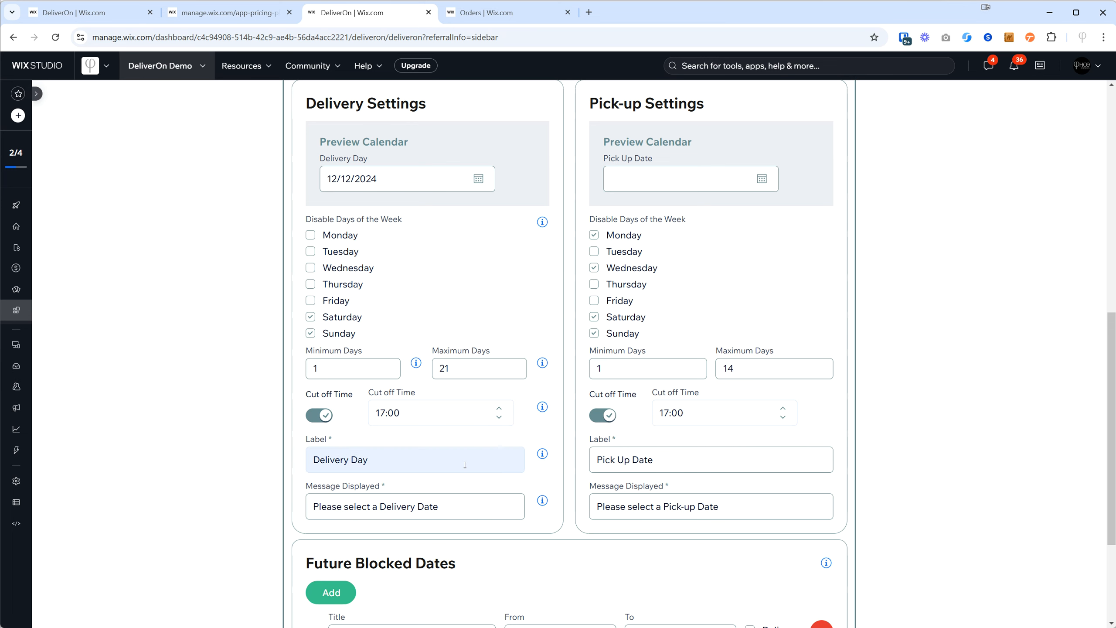
Step: Change the delivery calendar's label to "Delivery Date"
{"action": "scroll", "coordinate": [396, 308], "scroll_direction": "up", "scroll_amount": 1}
{"action": "scroll", "coordinate": [374, 180], "scroll_direction": "down", "scroll_amount": 1}
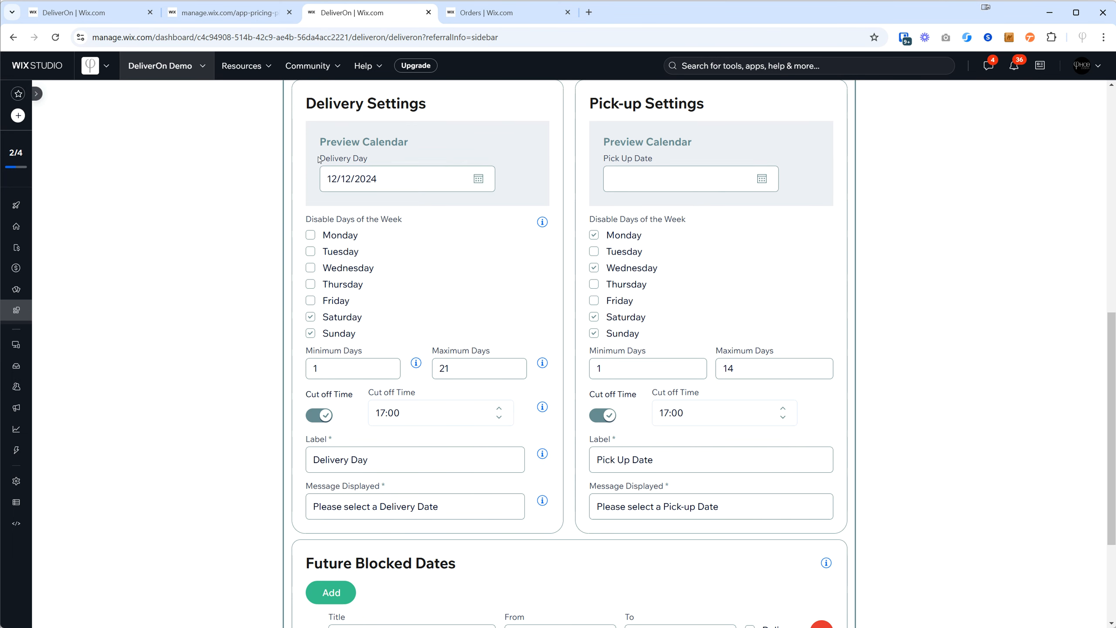
{"action": "left_click_drag", "start_coordinate": [313, 460], "coordinate": [394, 459]}
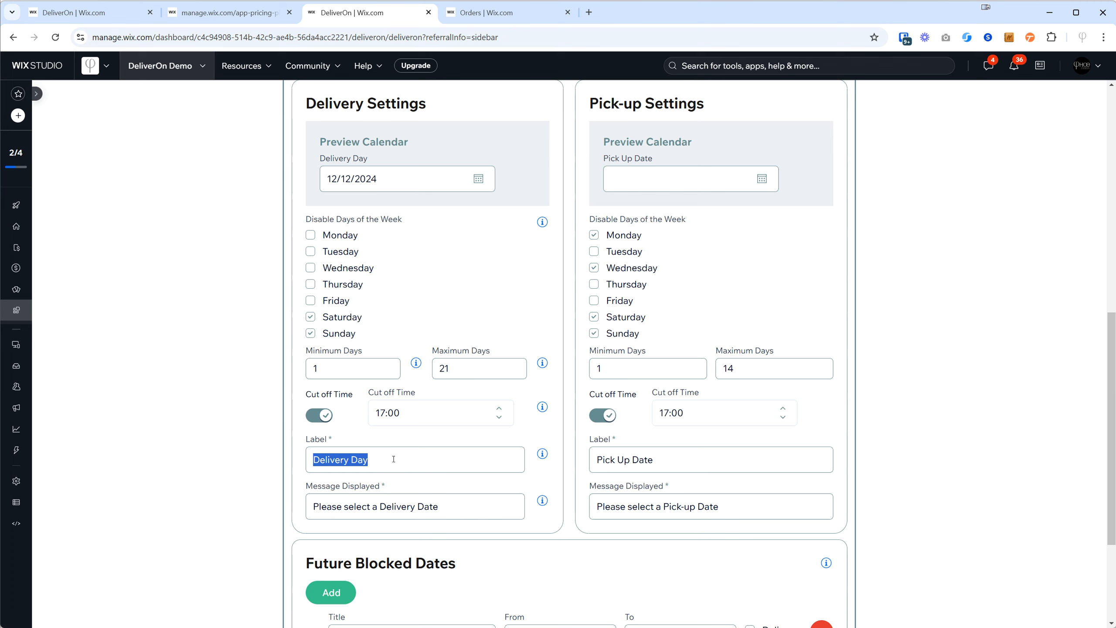
{"action": "left_click", "coordinate": [394, 459]}
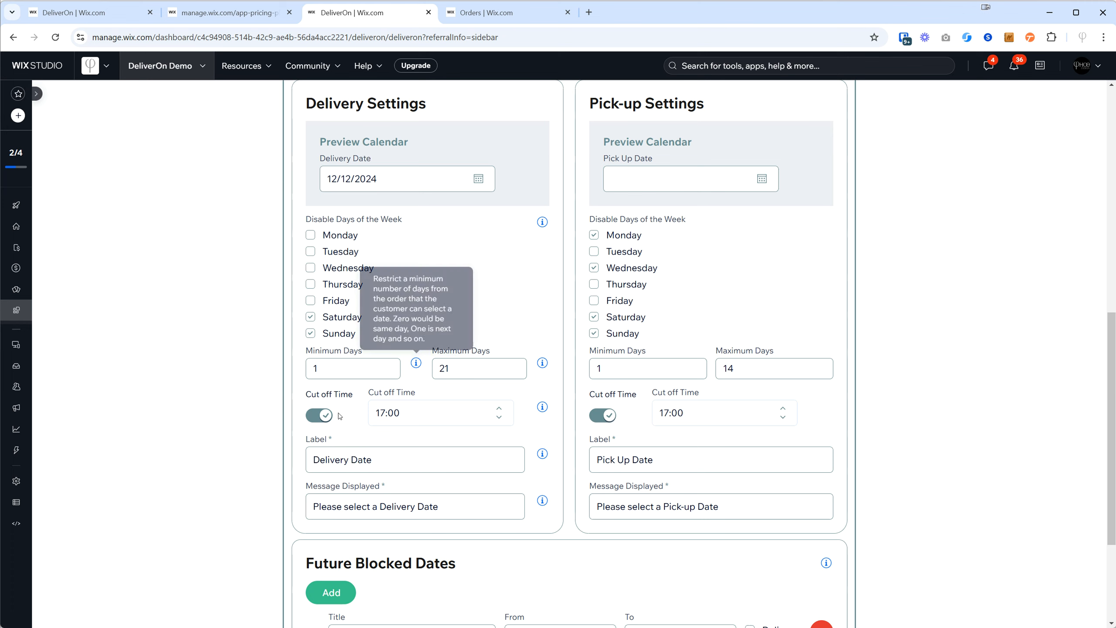
Step: Try adding "Example" to the end of the delivery label, and remove the word again
{"action": "left_click", "coordinate": [383, 456]}
{"action": "type", "text": "Example"}
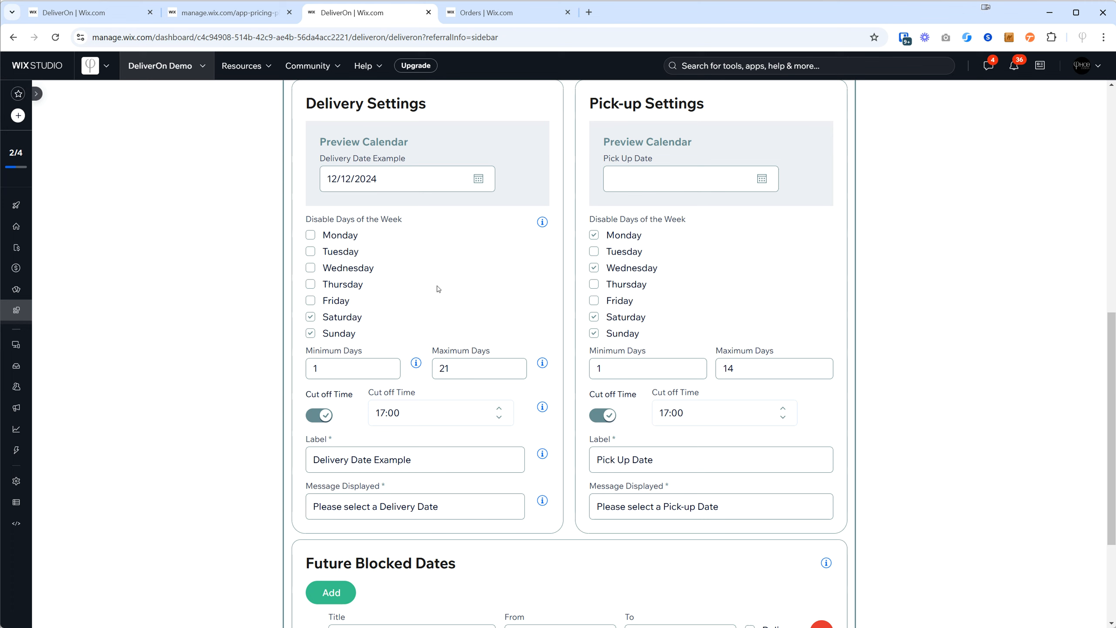
{"action": "left_click", "coordinate": [442, 463]}
{"action": "double_click", "coordinate": [392, 460]}
{"action": "key", "text": "BackSpace"}
Step: Change the displayed delivery message to "Please select your Delivery Date" and check it in the checkout behaviour preview
{"action": "scroll", "coordinate": [279, 490], "scroll_direction": "down", "scroll_amount": 1}
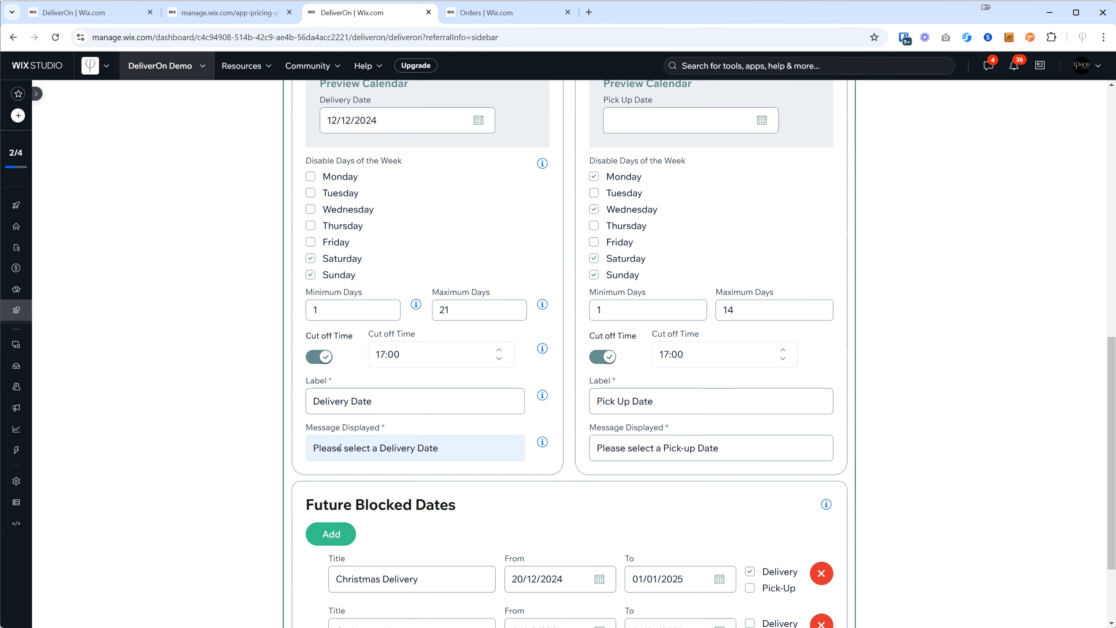
{"action": "left_click", "coordinate": [435, 448]}
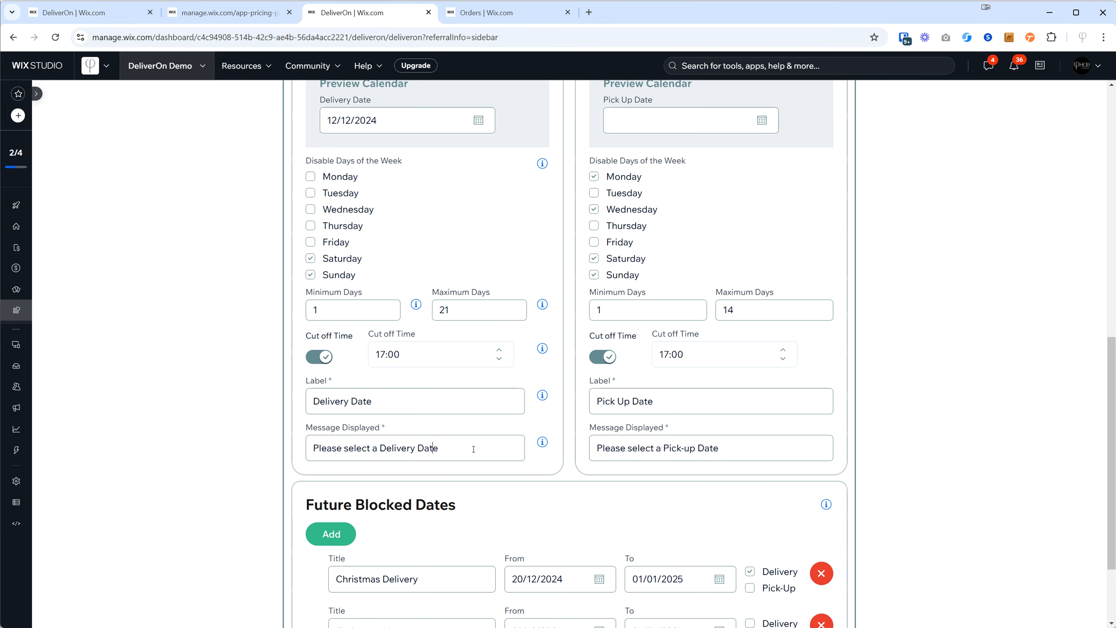
{"action": "scroll", "coordinate": [473, 449], "scroll_direction": "up", "scroll_amount": 5}
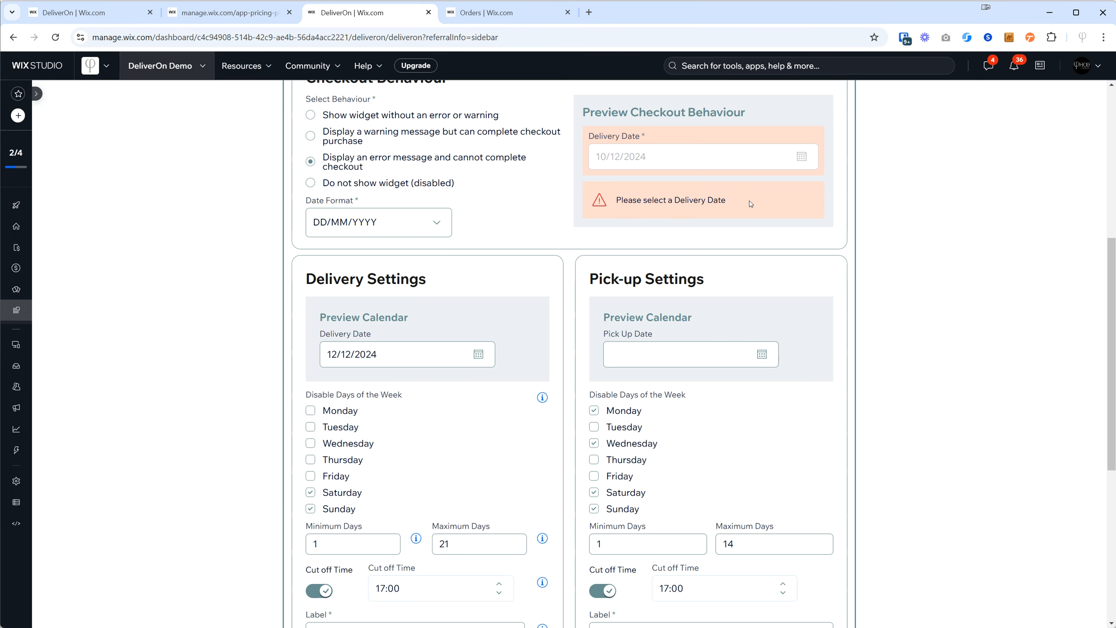
{"action": "scroll", "coordinate": [723, 214], "scroll_direction": "down", "scroll_amount": 5}
{"action": "key", "text": "BackSpace"}
{"action": "type", "text": "your Delivery Date"}
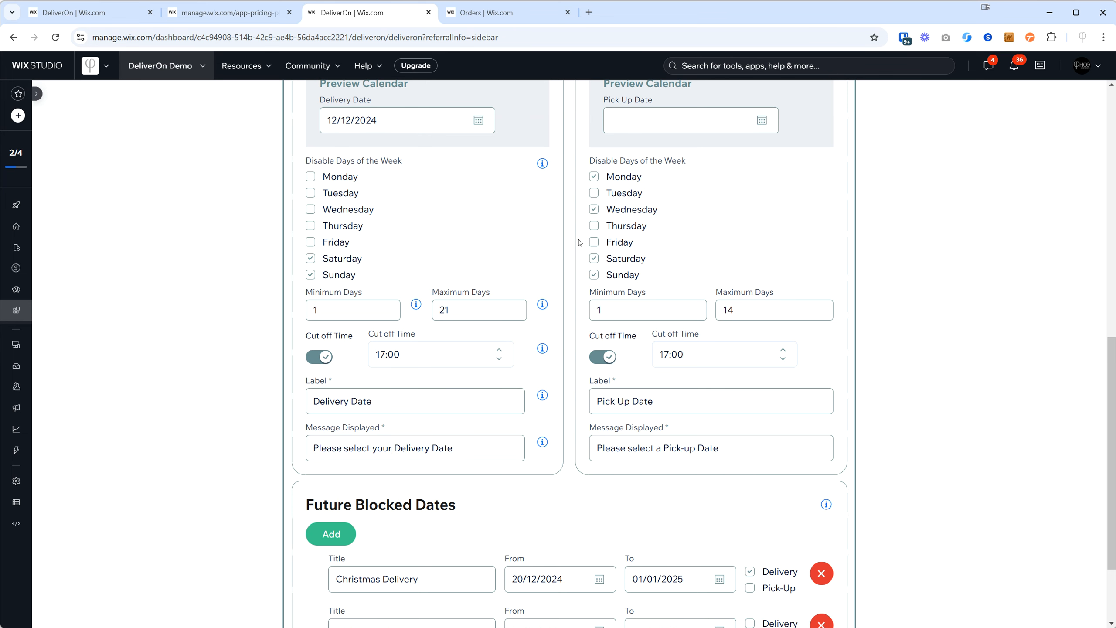
{"action": "scroll", "coordinate": [579, 242], "scroll_direction": "up", "scroll_amount": 5}
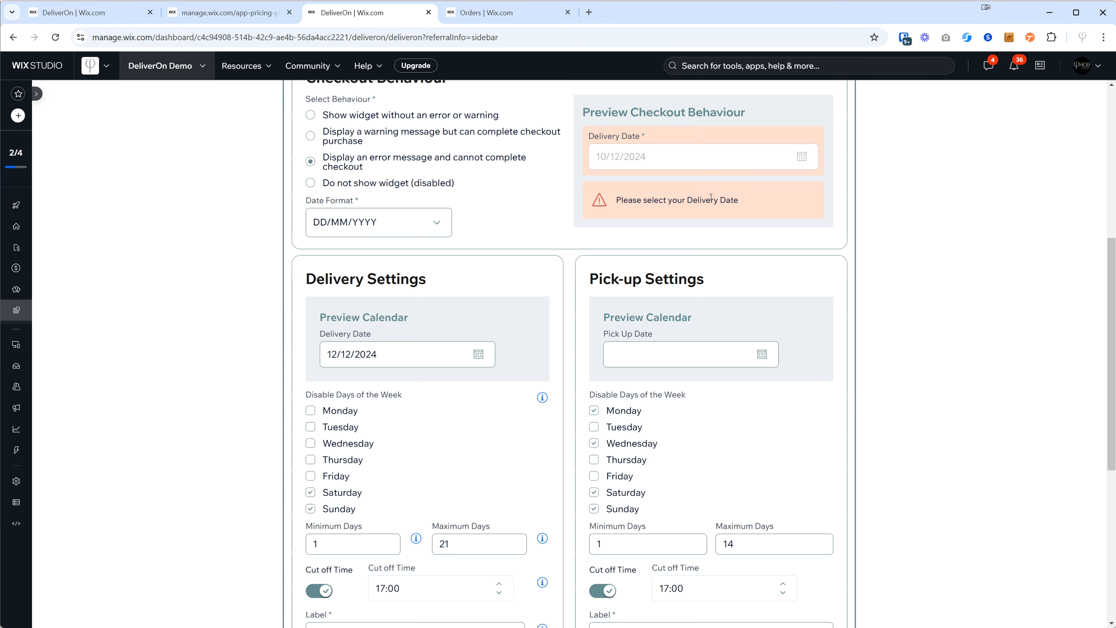
{"action": "scroll", "coordinate": [579, 249], "scroll_direction": "down", "scroll_amount": 5}
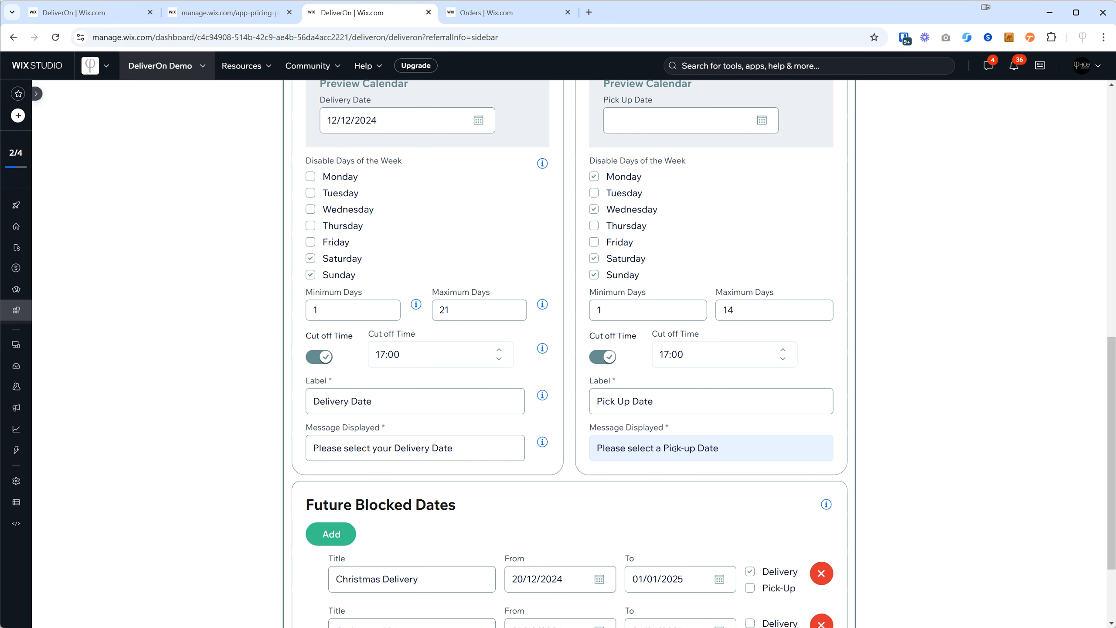
{"action": "scroll", "coordinate": [701, 443], "scroll_direction": "up", "scroll_amount": 7}
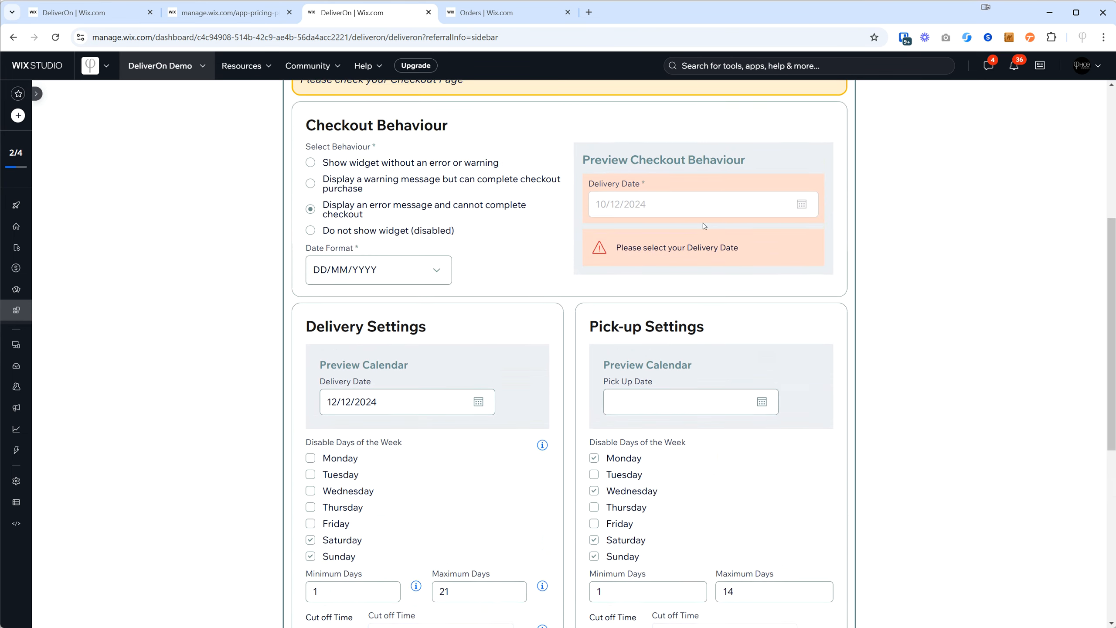
{"action": "scroll", "coordinate": [650, 261], "scroll_direction": "down", "scroll_amount": 8}
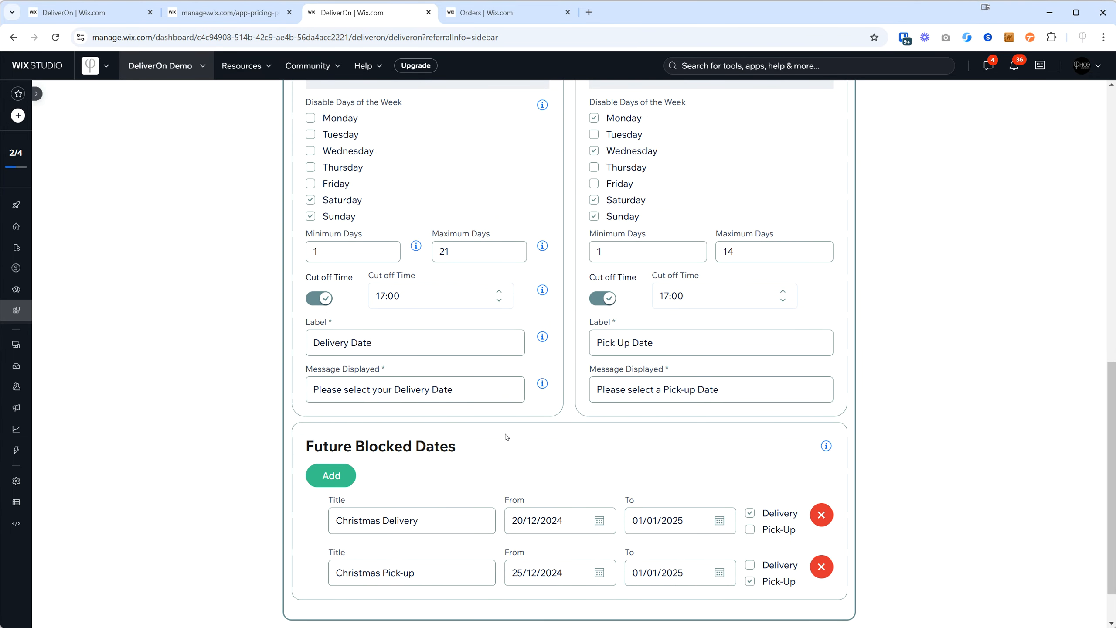
Step: Examine the start and end dates of the Christmas Delivery and Christmas Pick-up entries in Future Blocked Dates
{"action": "scroll", "coordinate": [511, 443], "scroll_direction": "down", "scroll_amount": 1}
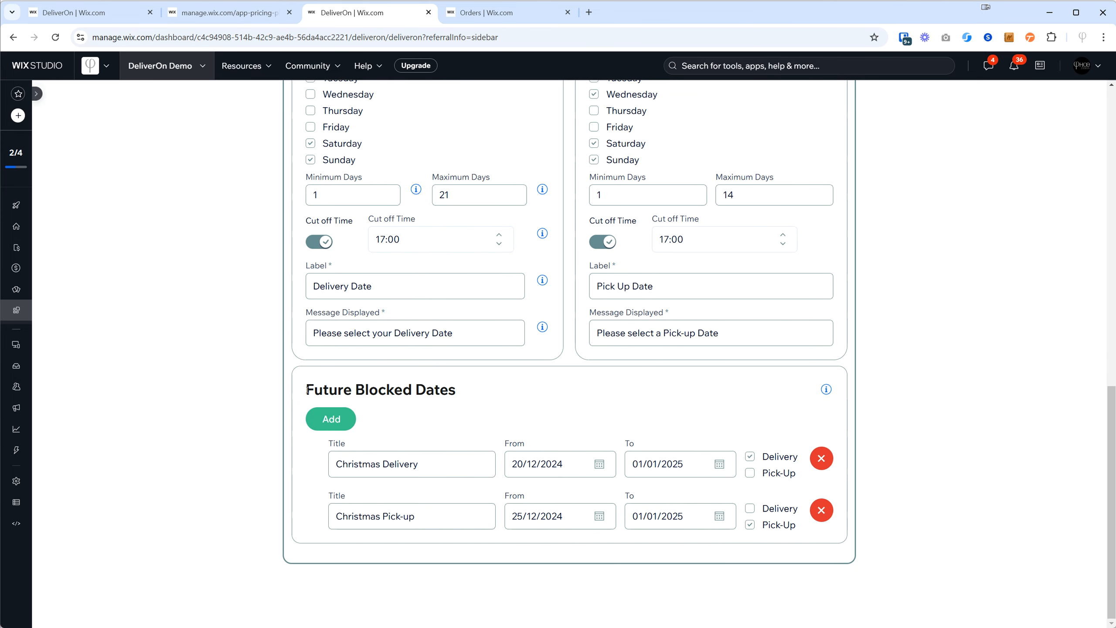
{"action": "left_click_drag", "start_coordinate": [312, 390], "coordinate": [463, 395]}
{"action": "left_click", "coordinate": [464, 393]}
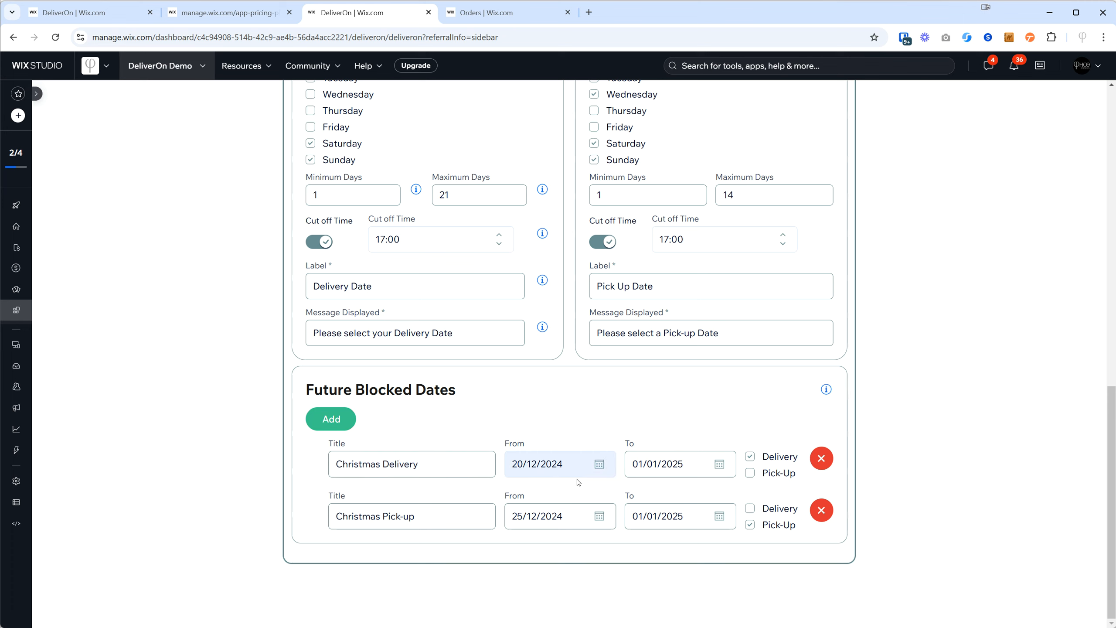
{"action": "left_click", "coordinate": [553, 468]}
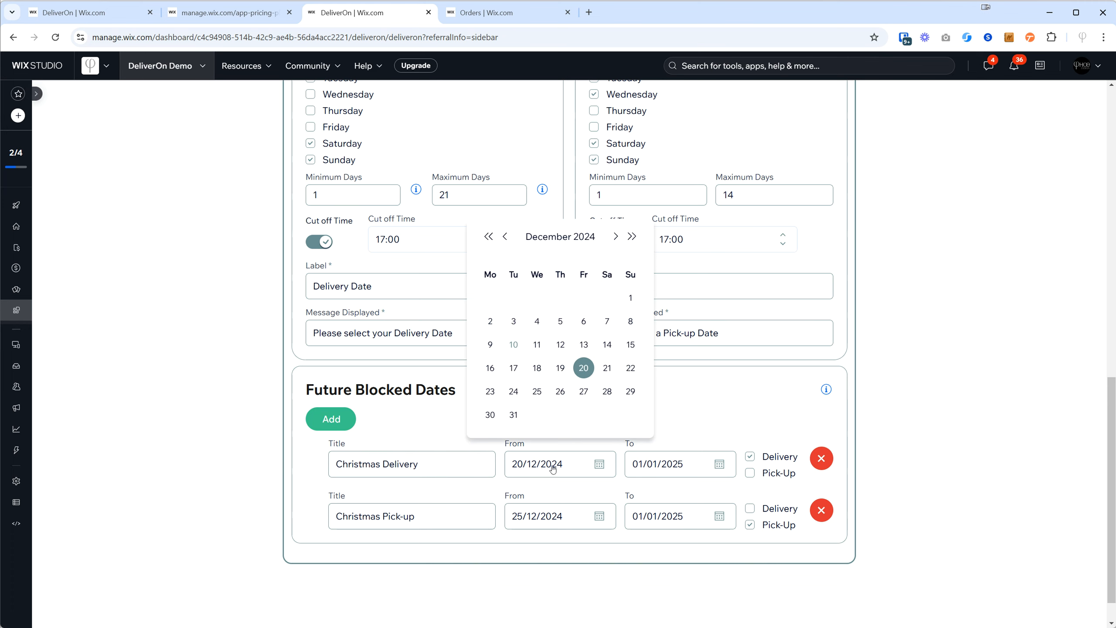
{"action": "left_click", "coordinate": [553, 469]}
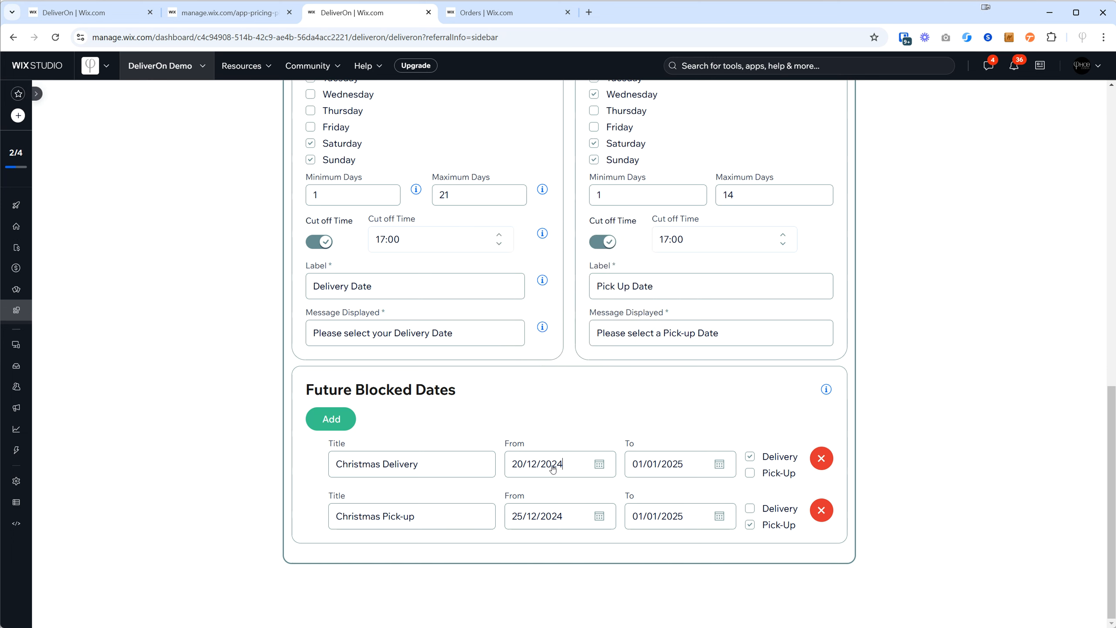
{"action": "left_click", "coordinate": [666, 465]}
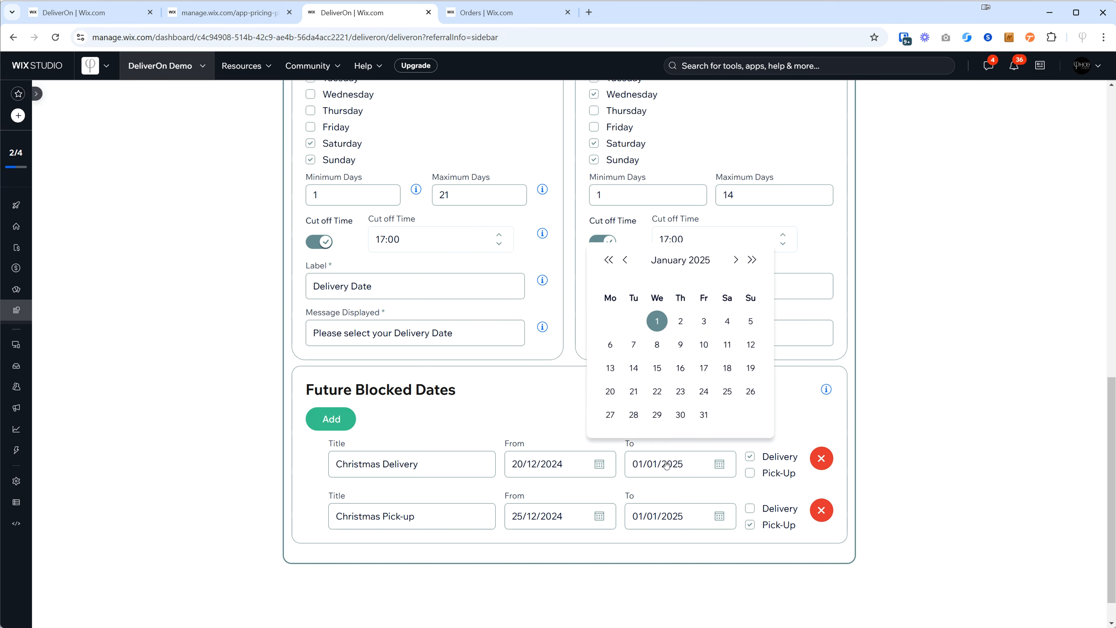
{"action": "left_click", "coordinate": [532, 402]}
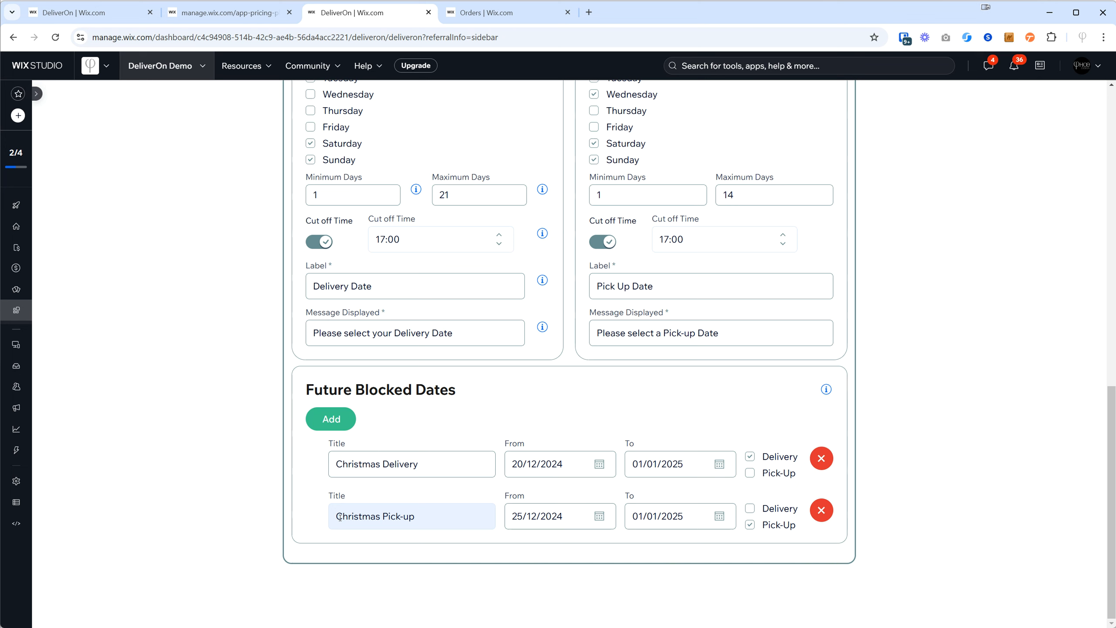
{"action": "left_click", "coordinate": [553, 519]}
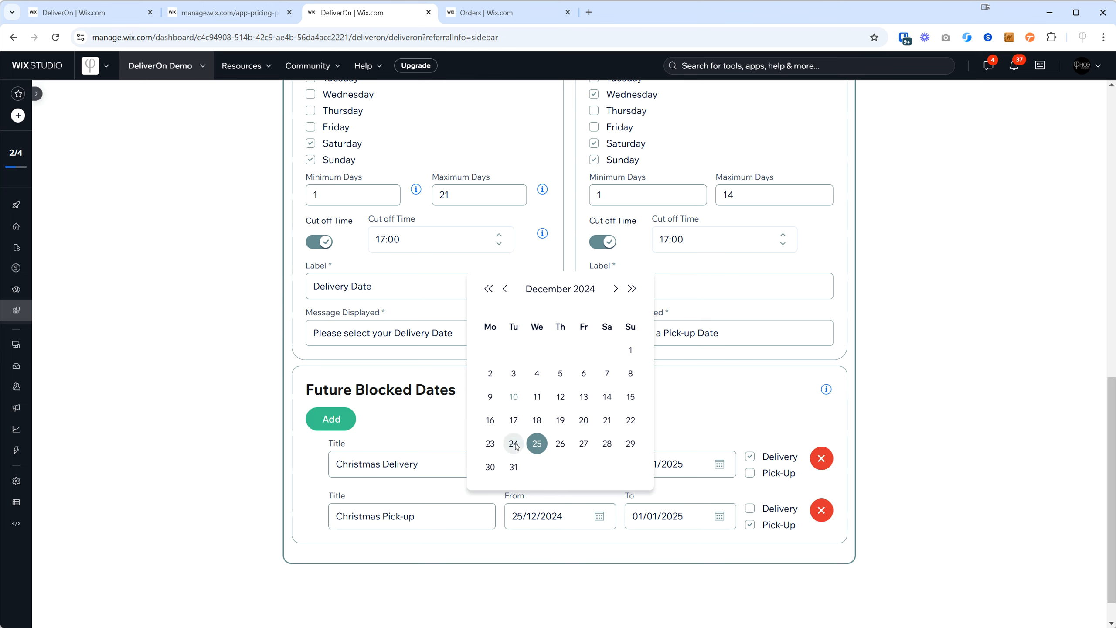
{"action": "left_click", "coordinate": [713, 412]}
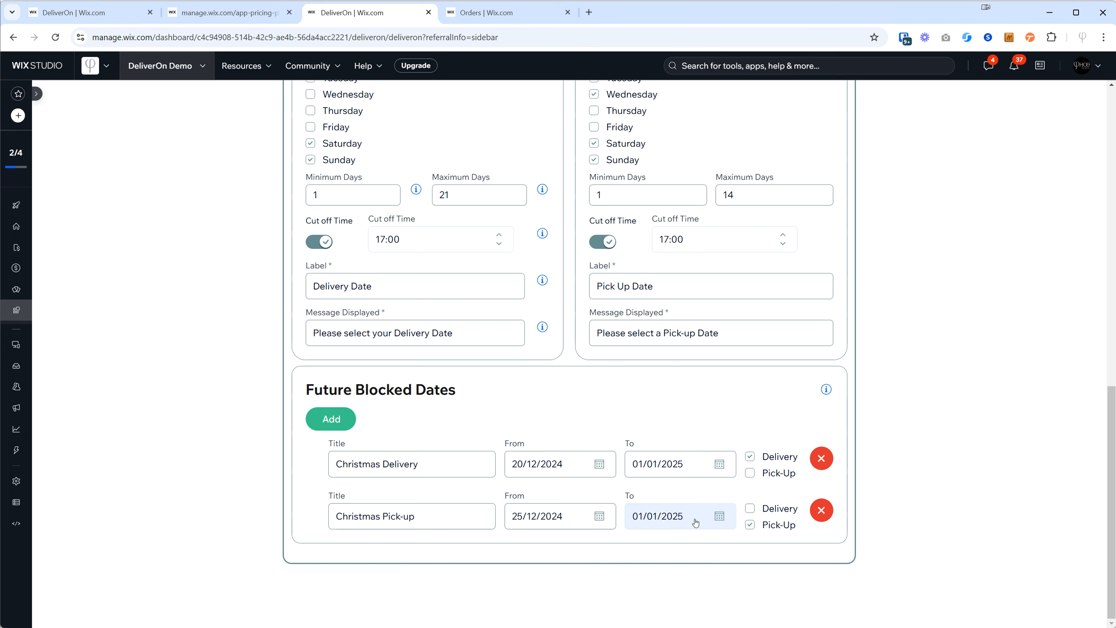
Step: Compare the Christmas Delivery block's start date with the available days in the delivery preview calendar
{"action": "scroll", "coordinate": [686, 483], "scroll_direction": "up", "scroll_amount": 3}
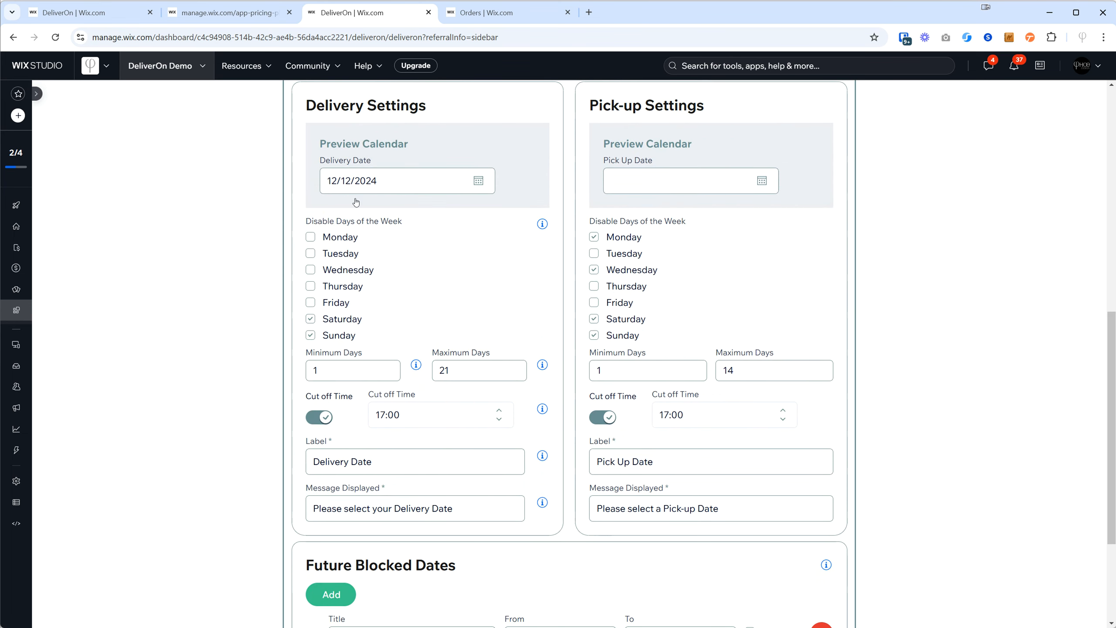
{"action": "scroll", "coordinate": [479, 352], "scroll_direction": "down", "scroll_amount": 4}
{"action": "left_click", "coordinate": [541, 469]}
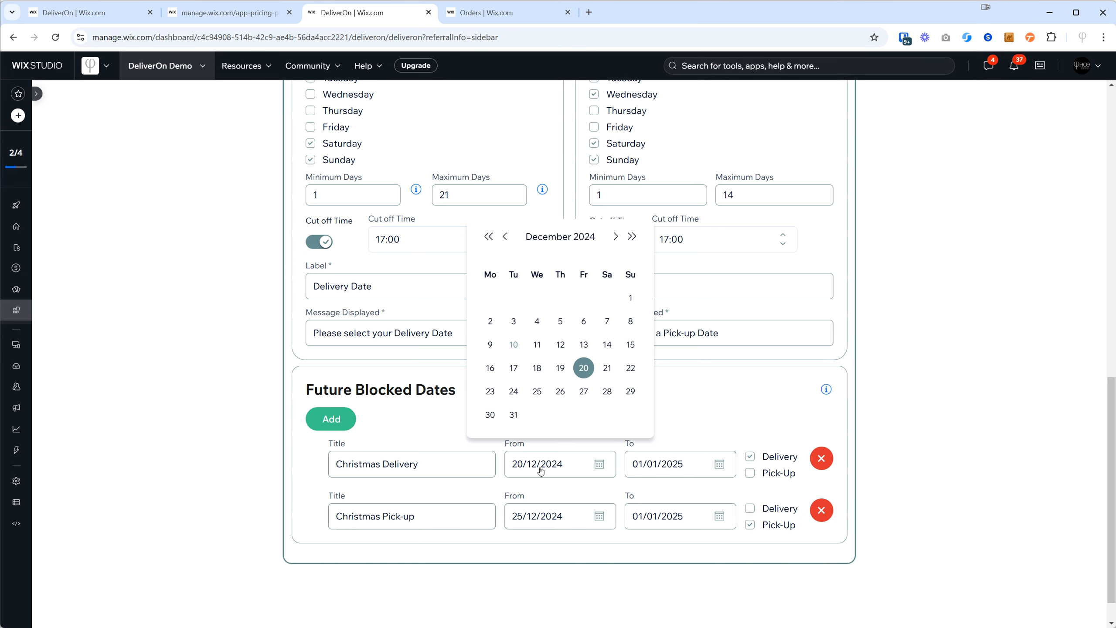
{"action": "left_click", "coordinate": [706, 406]}
{"action": "scroll", "coordinate": [700, 403], "scroll_direction": "up", "scroll_amount": 5}
{"action": "left_click", "coordinate": [438, 244]}
{"action": "left_click", "coordinate": [433, 417]}
Step: Set the Christmas Delivery block's start date to 21/12/2024
{"action": "scroll", "coordinate": [571, 405], "scroll_direction": "down", "scroll_amount": 5}
{"action": "left_click", "coordinate": [559, 466]}
{"action": "left_click", "coordinate": [608, 369]}
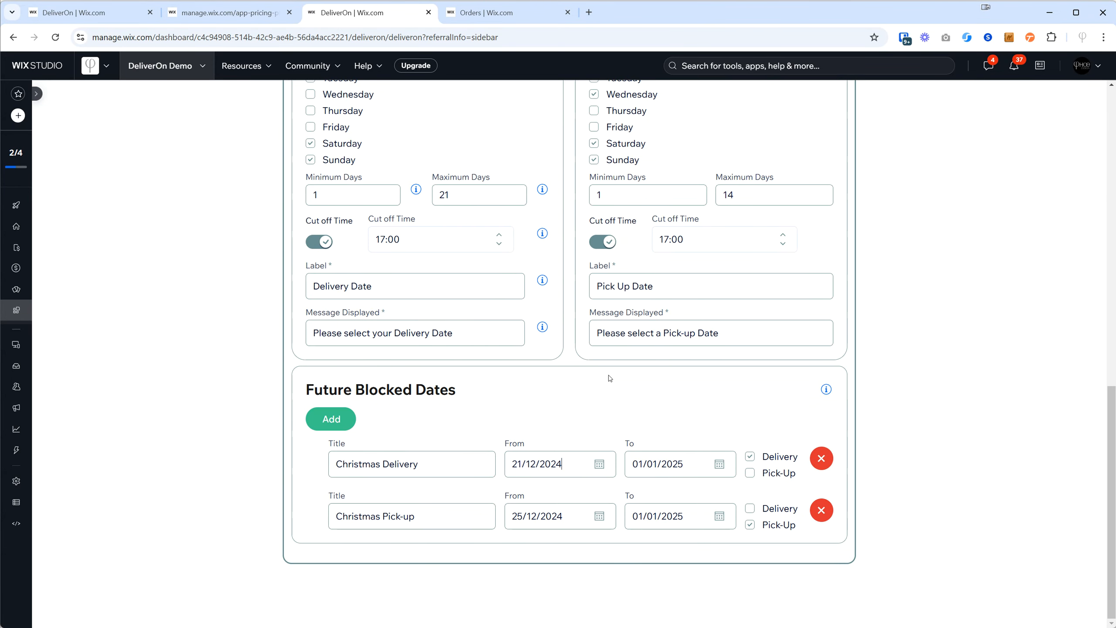
Step: Select 20/12/2024 in the delivery preview calendar
{"action": "scroll", "coordinate": [386, 334], "scroll_direction": "up", "scroll_amount": 4}
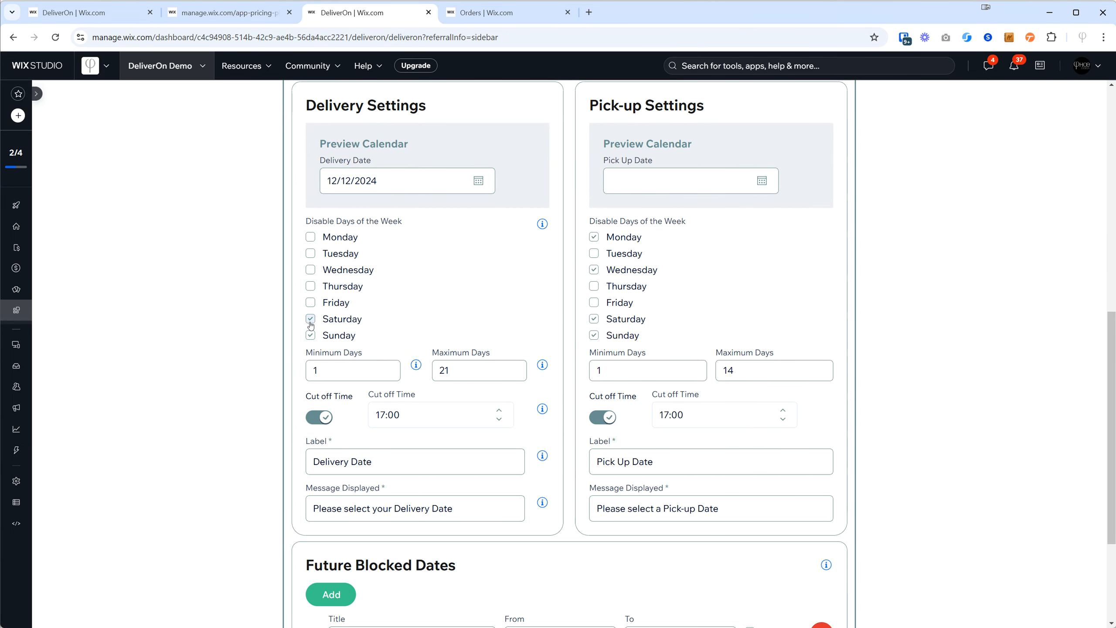
{"action": "left_click", "coordinate": [375, 181]}
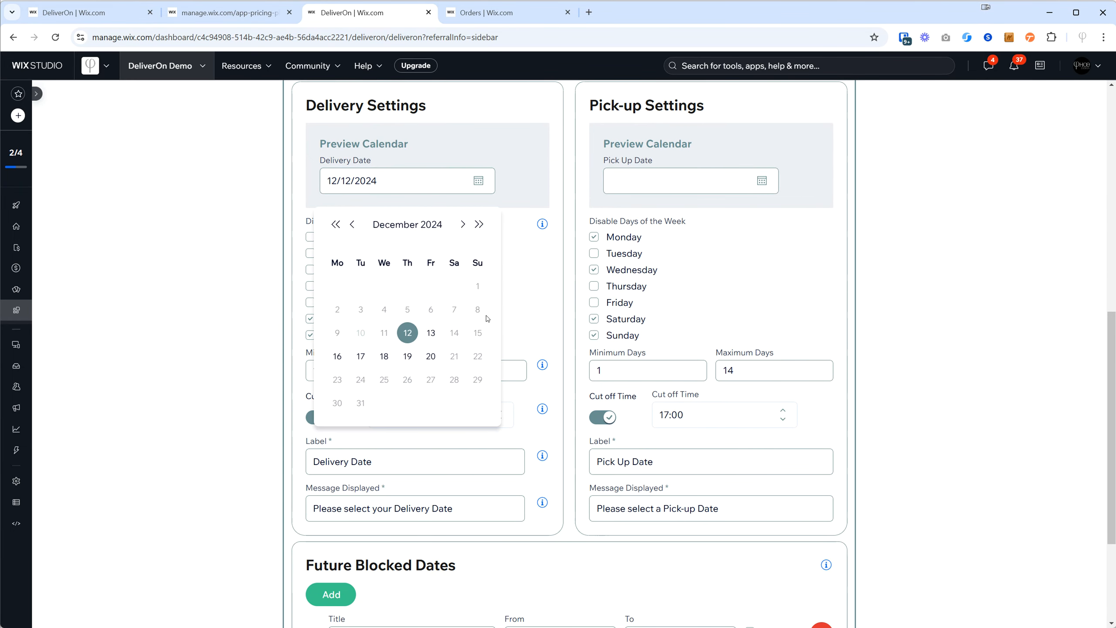
{"action": "left_click", "coordinate": [422, 361]}
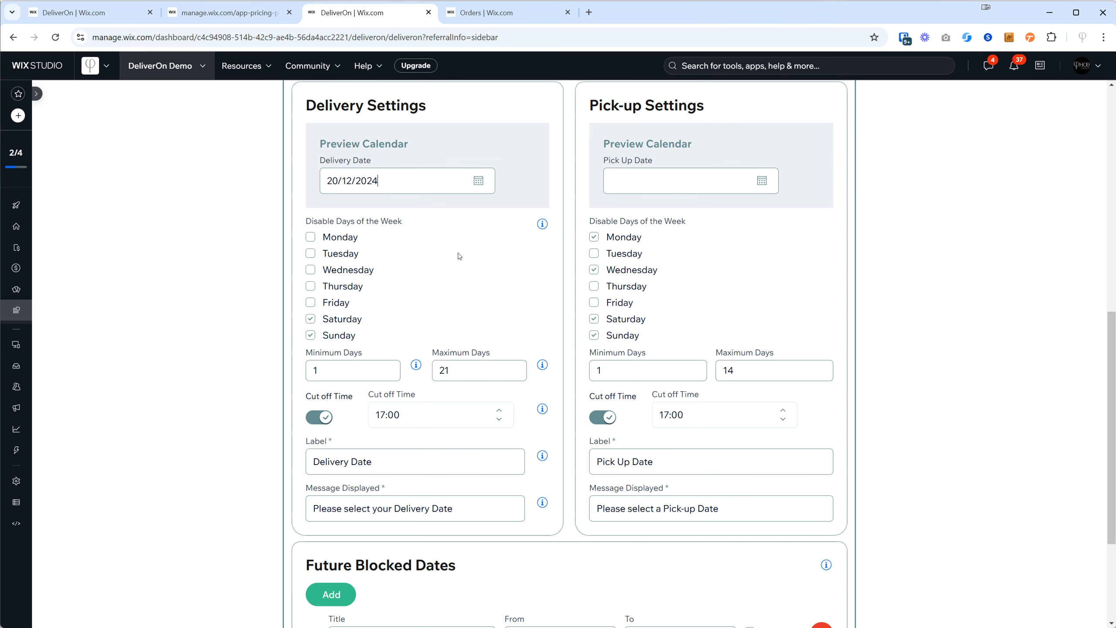
Step: Set the Christmas Delivery block's start date back to 20/12/2024 and check the delivery preview calendar
{"action": "scroll", "coordinate": [424, 200], "scroll_direction": "down", "scroll_amount": 2}
{"action": "scroll", "coordinate": [422, 201], "scroll_direction": "down", "scroll_amount": 2}
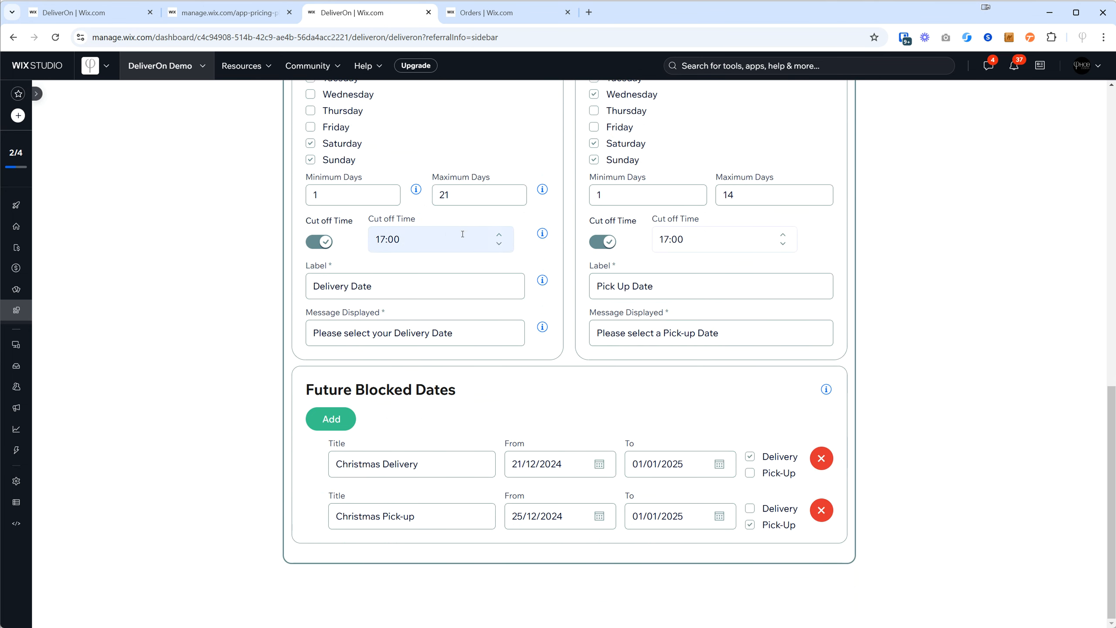
{"action": "left_click", "coordinate": [545, 467]}
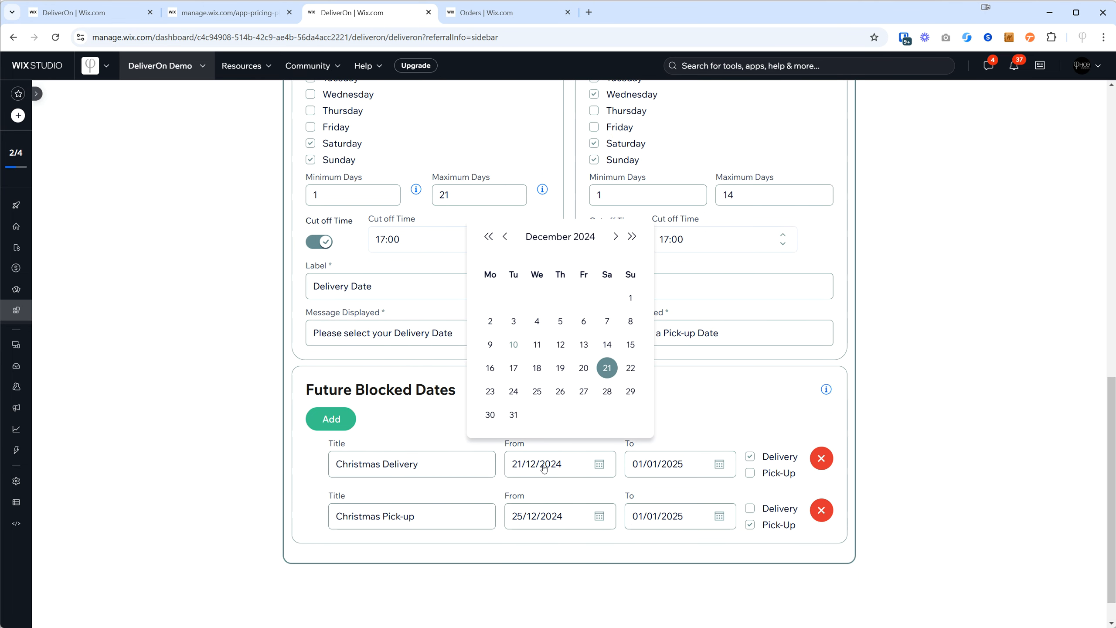
{"action": "left_click", "coordinate": [584, 368]}
{"action": "scroll", "coordinate": [544, 402], "scroll_direction": "up", "scroll_amount": 6}
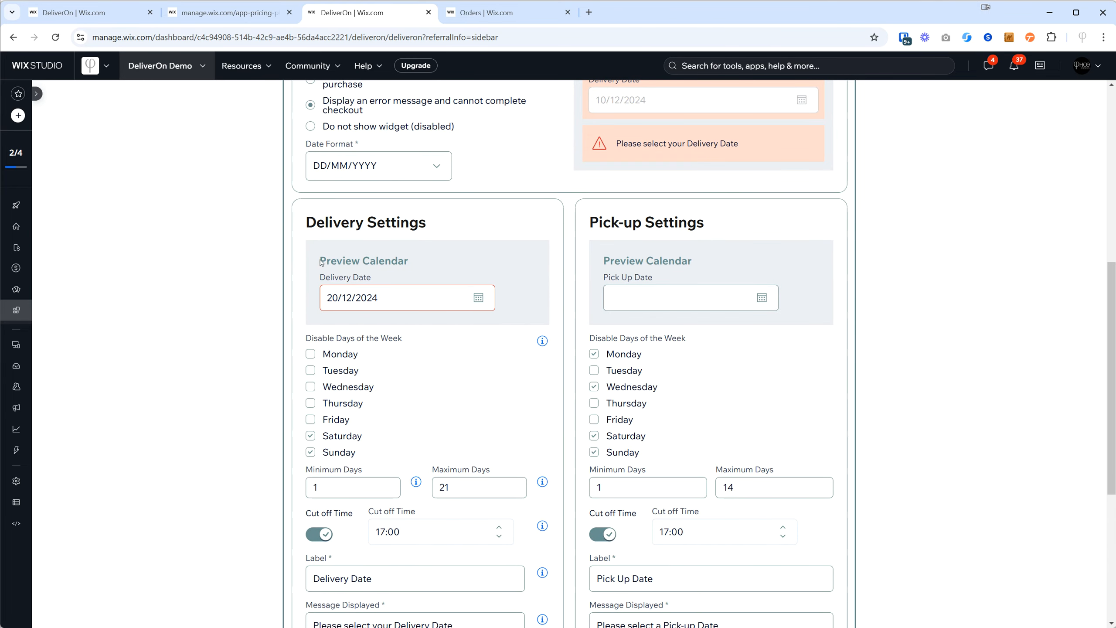
{"action": "scroll", "coordinate": [484, 329], "scroll_direction": "down", "scroll_amount": 6}
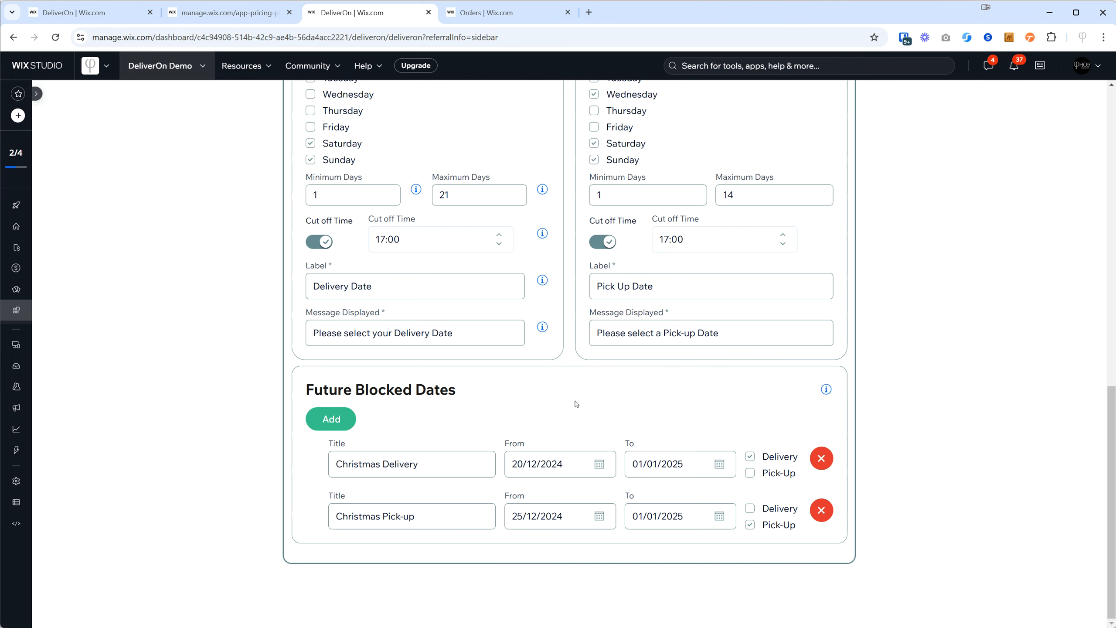
Step: Add a new future blocked dates entry titled "New Years Break"
{"action": "left_click", "coordinate": [331, 420]}
{"action": "scroll", "coordinate": [395, 484], "scroll_direction": "down", "scroll_amount": 1}
{"action": "left_click", "coordinate": [408, 513]}
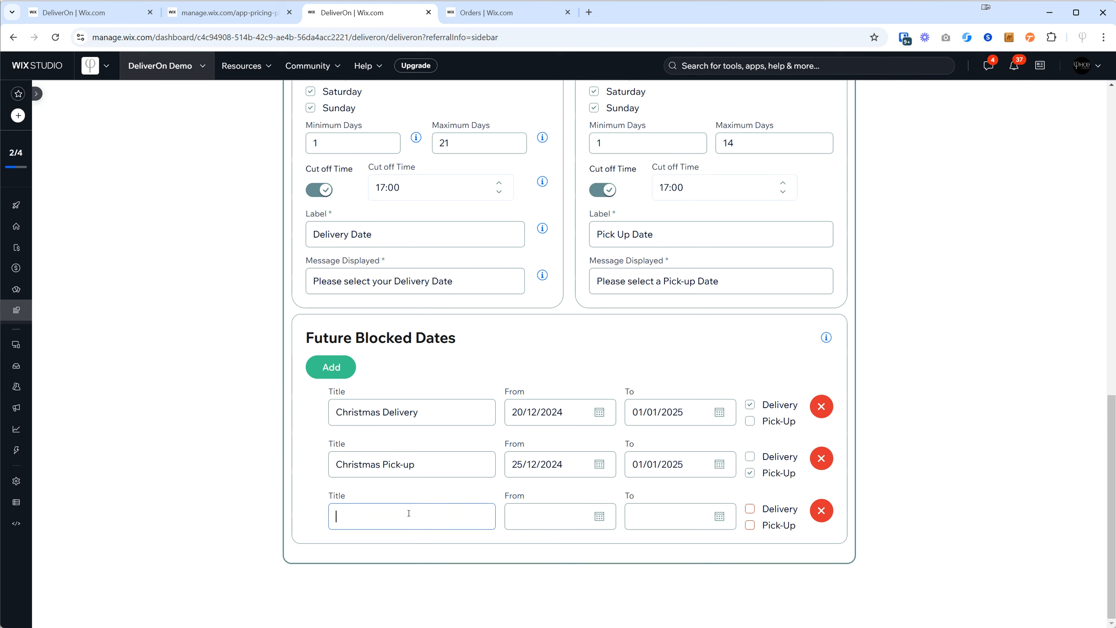
{"action": "type", "text": "New Years Break"}
{"action": "left_click", "coordinate": [555, 487]}
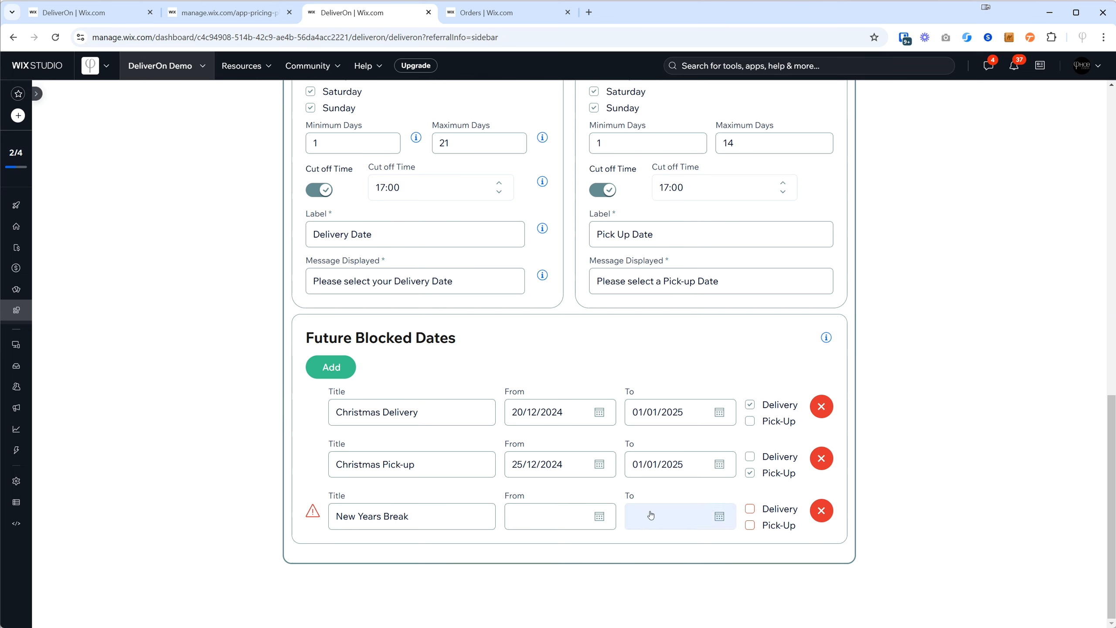
Step: Set the New Years Break block's start date to 01/01/2025
{"action": "left_click", "coordinate": [555, 515]}
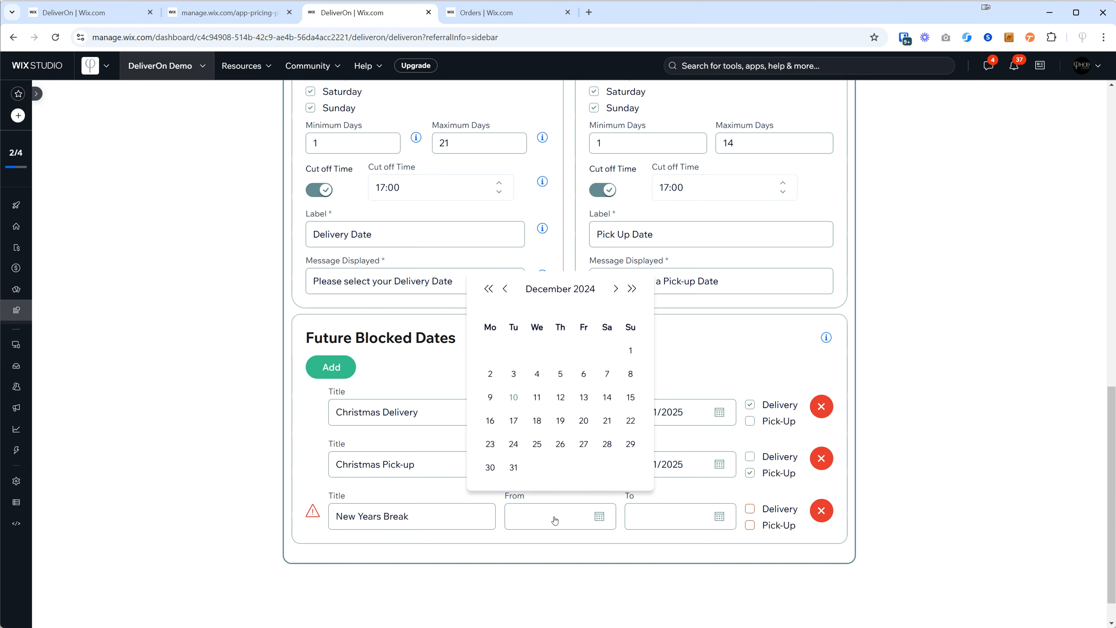
{"action": "left_click", "coordinate": [309, 502]}
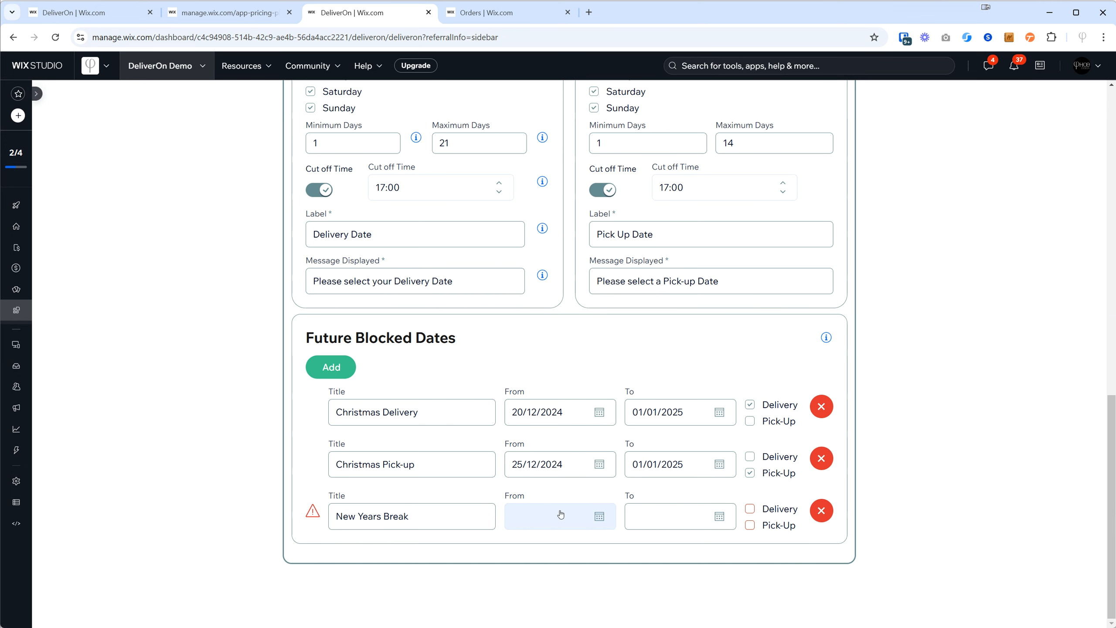
{"action": "left_click", "coordinate": [525, 521]}
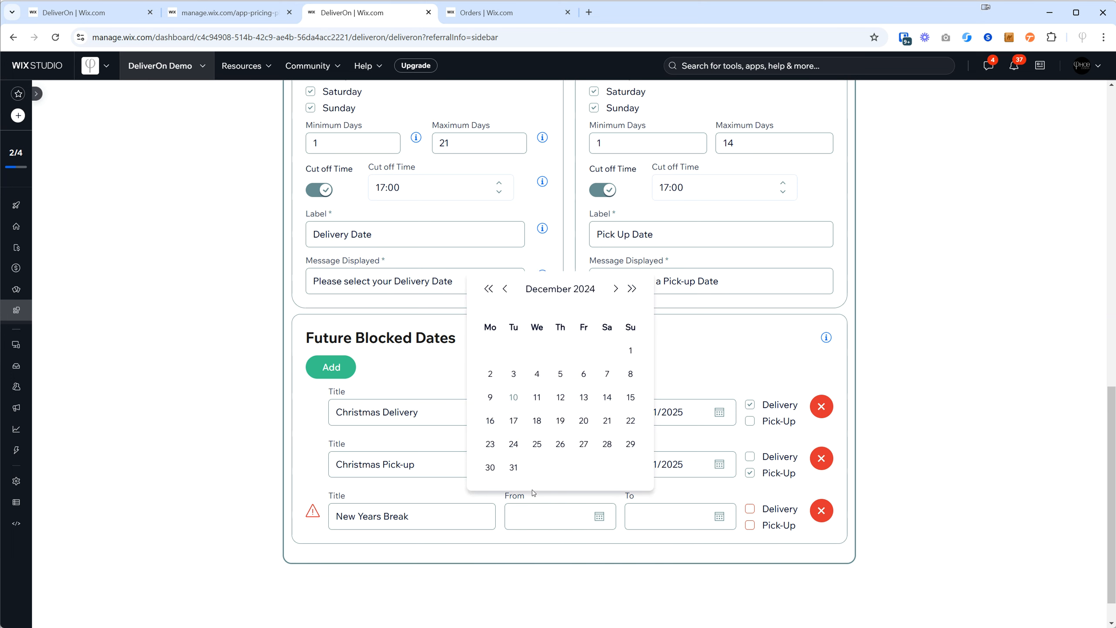
{"action": "left_click", "coordinate": [616, 289]}
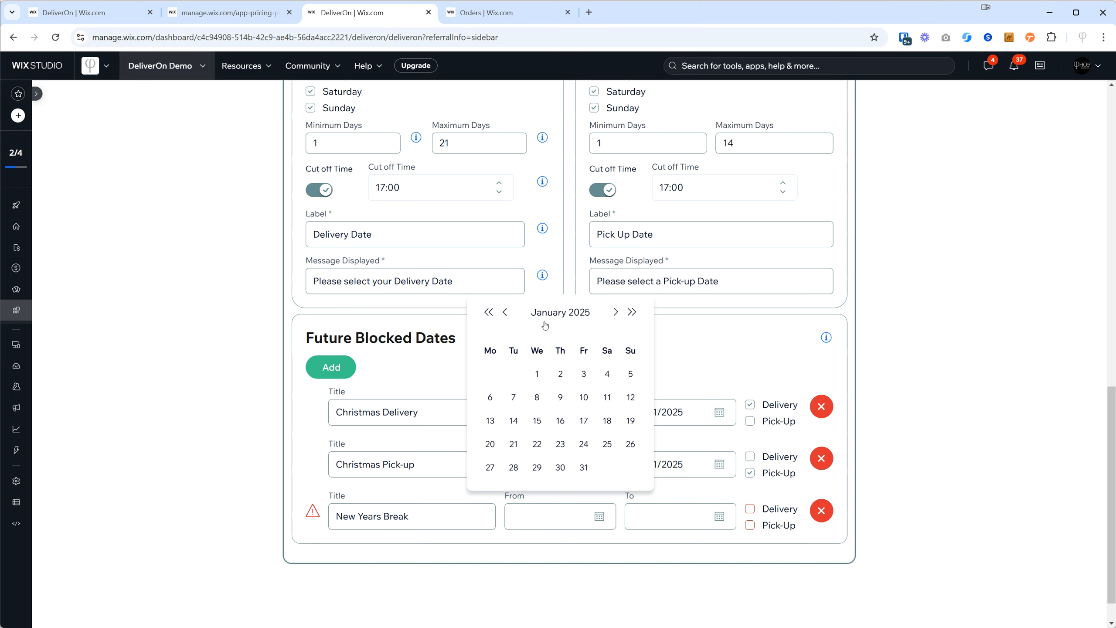
{"action": "left_click", "coordinate": [537, 373]}
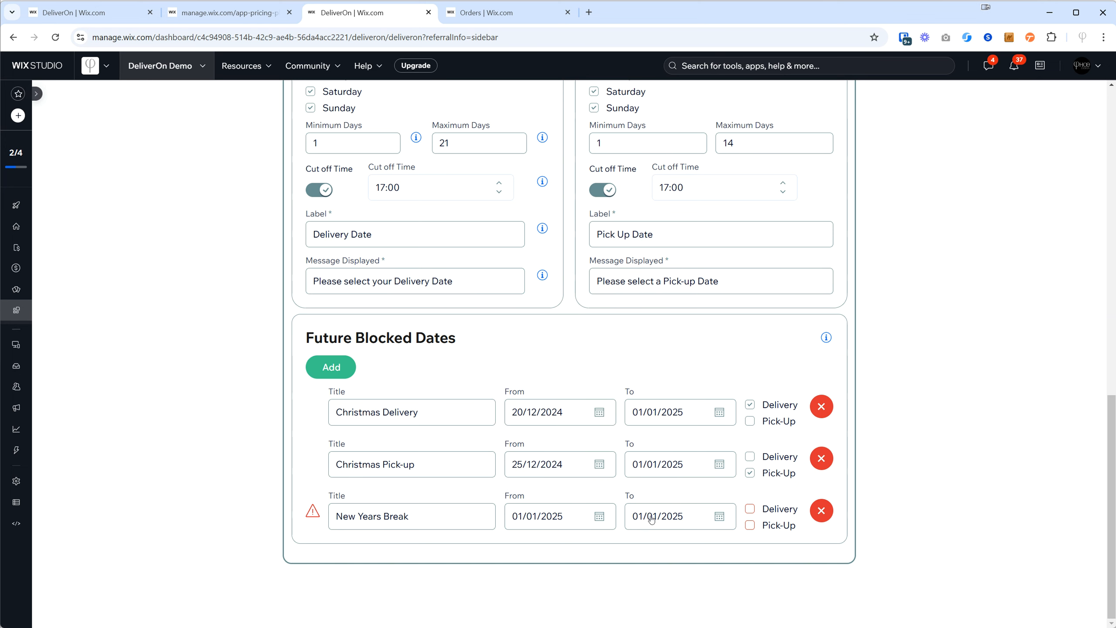
Step: Set the New Years Break block's end date to 08/01/2025 and apply it to both Delivery and Pick-Up
{"action": "left_click", "coordinate": [682, 519]}
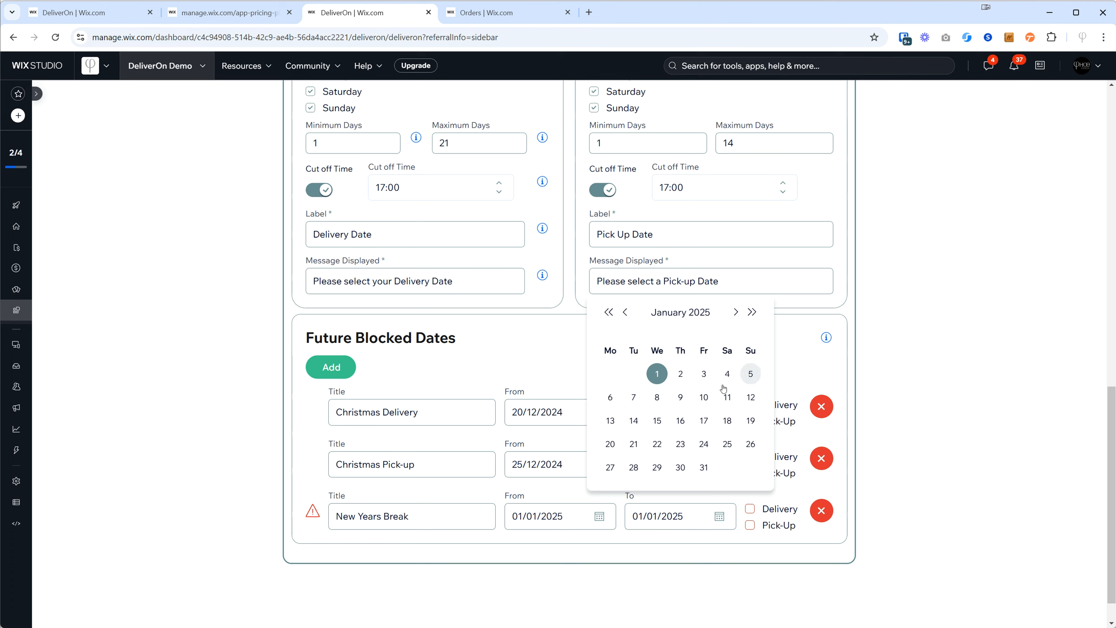
{"action": "left_click", "coordinate": [657, 398]}
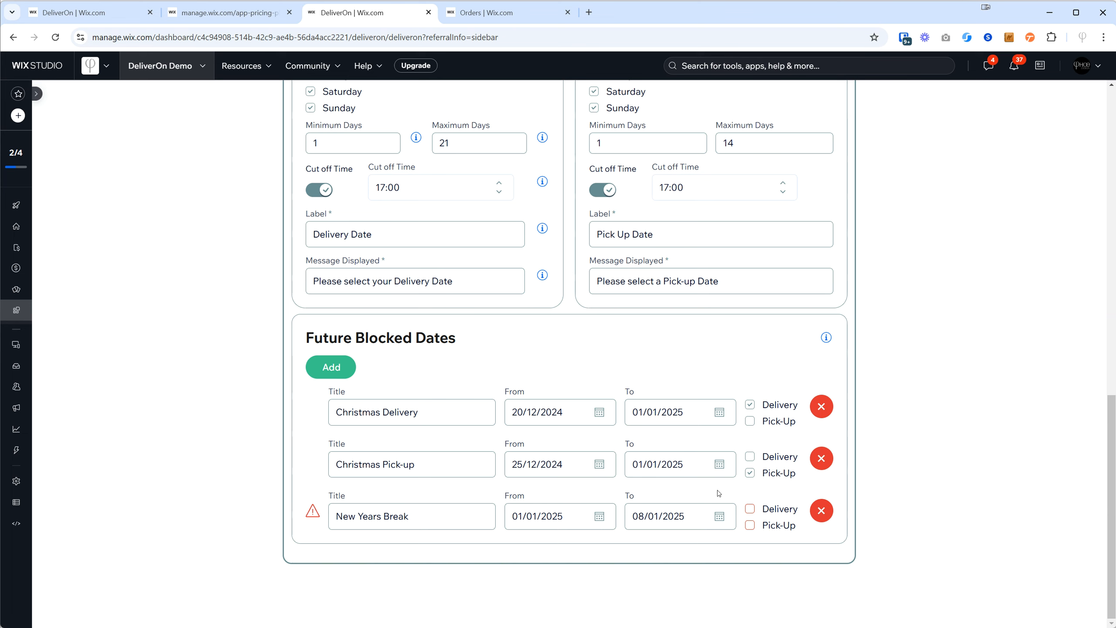
{"action": "left_click", "coordinate": [750, 509]}
{"action": "left_click", "coordinate": [750, 525]}
Step: Check the coming months in the delivery preview calendar and set the delivery maximum days to 100
{"action": "scroll", "coordinate": [571, 385], "scroll_direction": "up", "scroll_amount": 6}
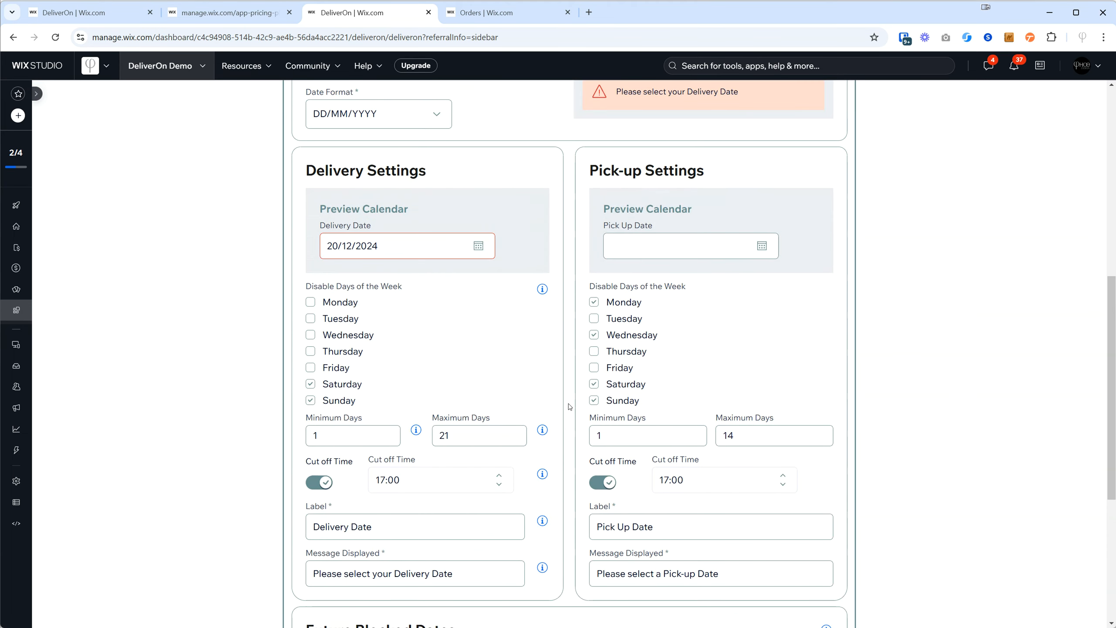
{"action": "scroll", "coordinate": [570, 404], "scroll_direction": "down", "scroll_amount": 2}
{"action": "scroll", "coordinate": [527, 414], "scroll_direction": "up", "scroll_amount": 3}
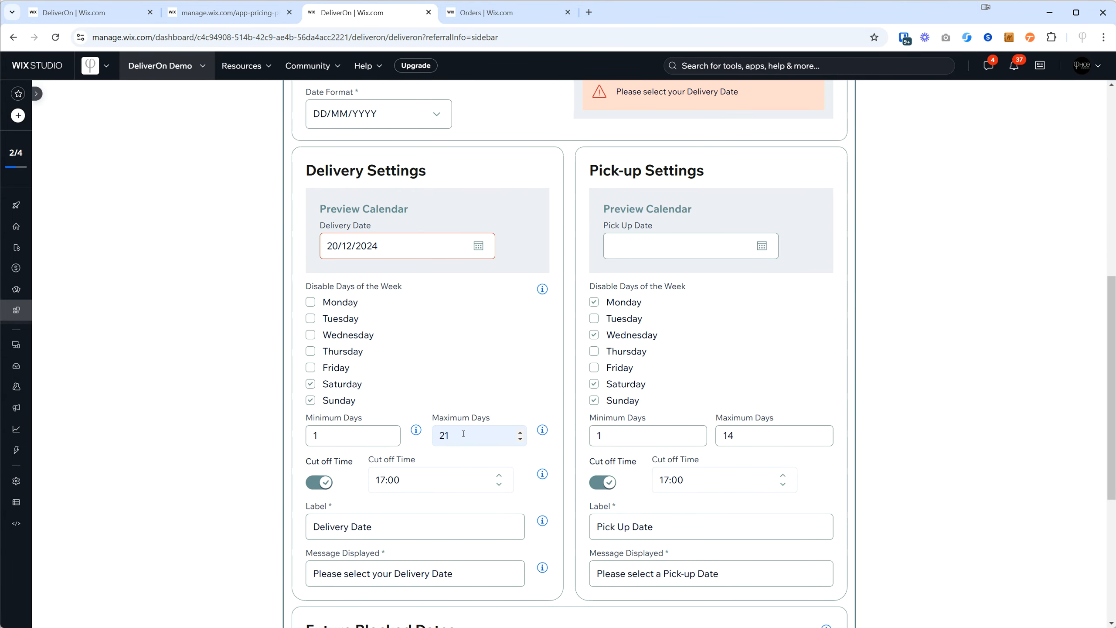
{"action": "left_click_drag", "start_coordinate": [453, 435], "coordinate": [436, 437]}
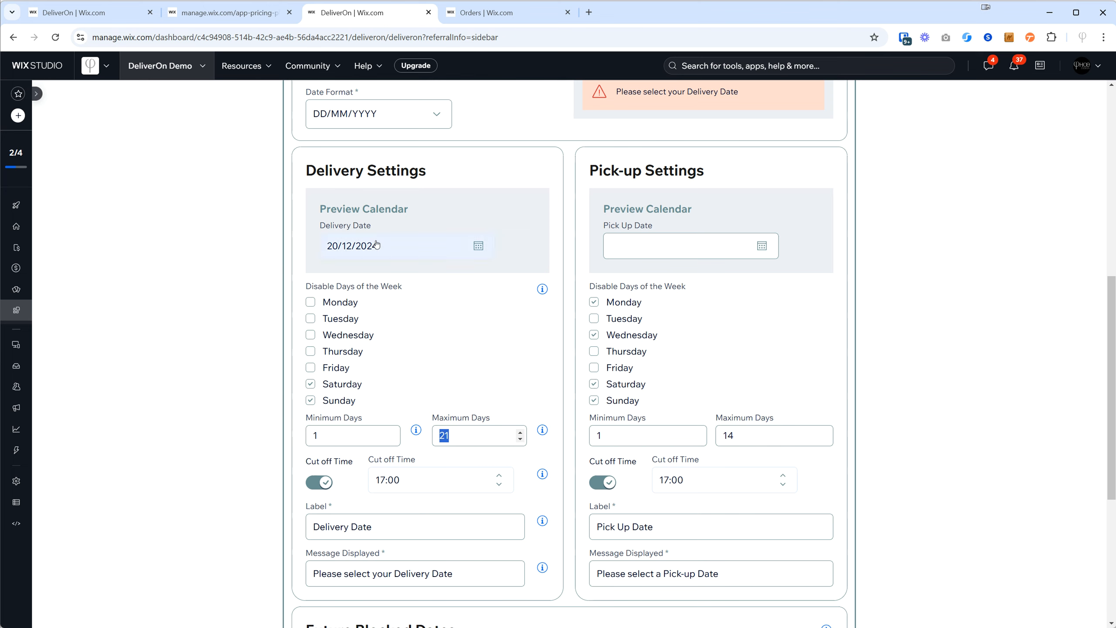
{"action": "left_click", "coordinate": [479, 246]}
{"action": "left_click", "coordinate": [460, 290]}
{"action": "left_click", "coordinate": [461, 290]}
{"action": "left_click", "coordinate": [352, 290]}
{"action": "left_click", "coordinate": [353, 290]}
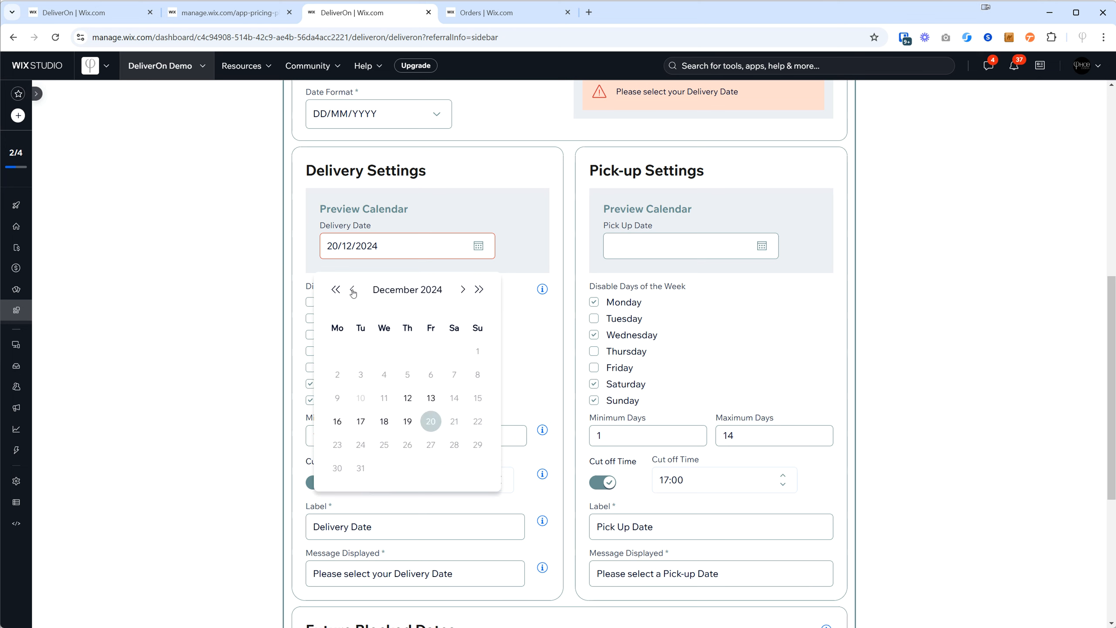
{"action": "left_click", "coordinate": [536, 339]}
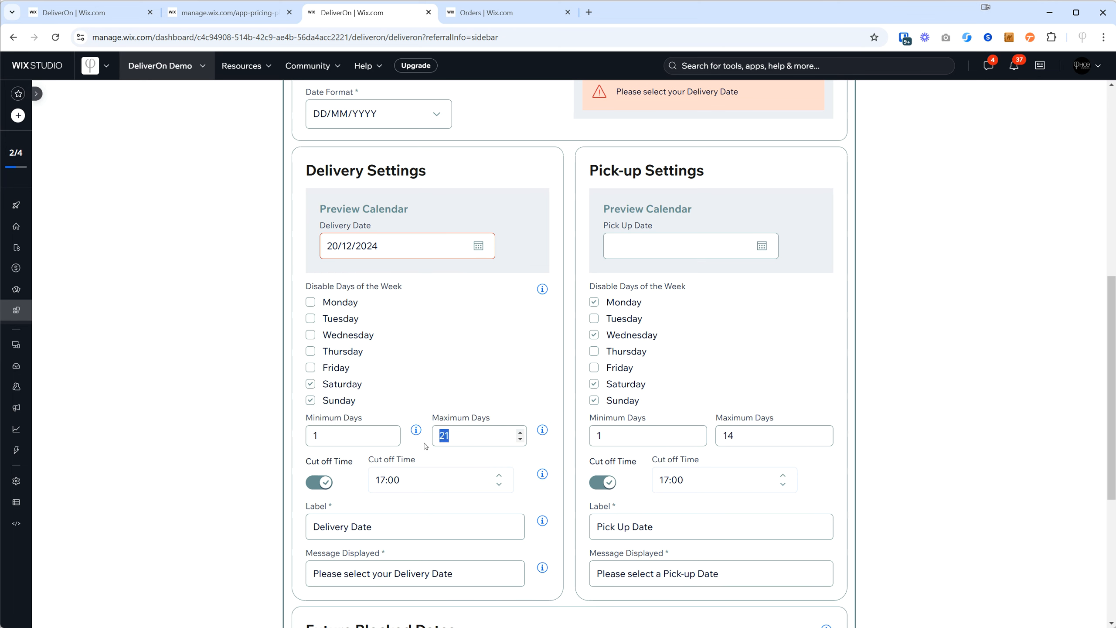
{"action": "type", "text": "100"}
Step: Select 09/01/2025 in the delivery preview calendar and return to the list of future blocked dates
{"action": "left_click", "coordinate": [404, 248]}
{"action": "left_click", "coordinate": [463, 290]}
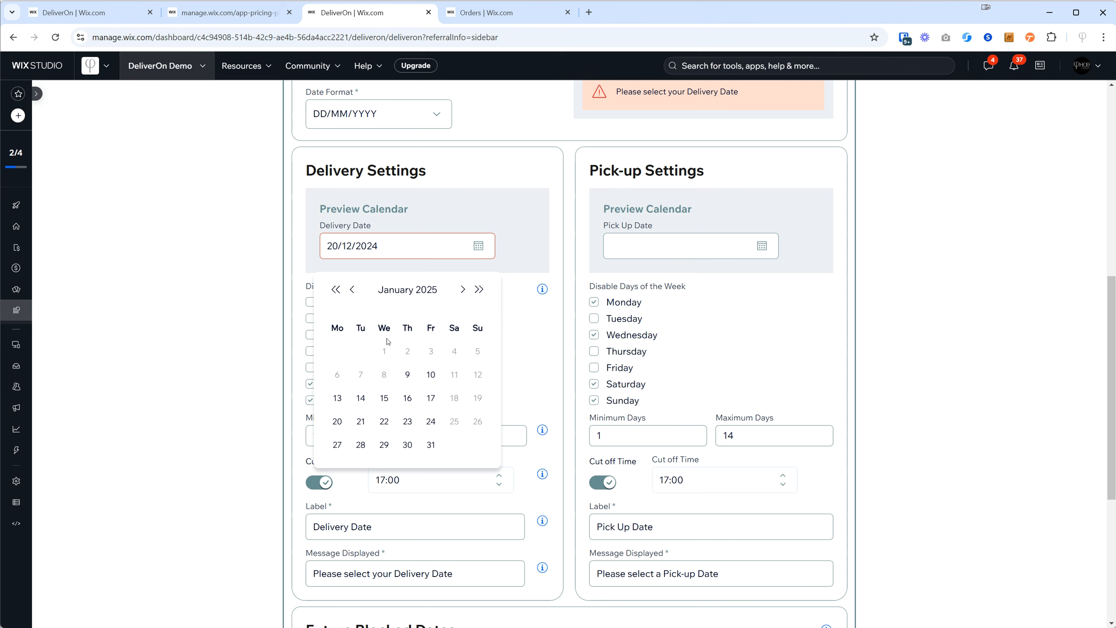
{"action": "left_click", "coordinate": [408, 375]}
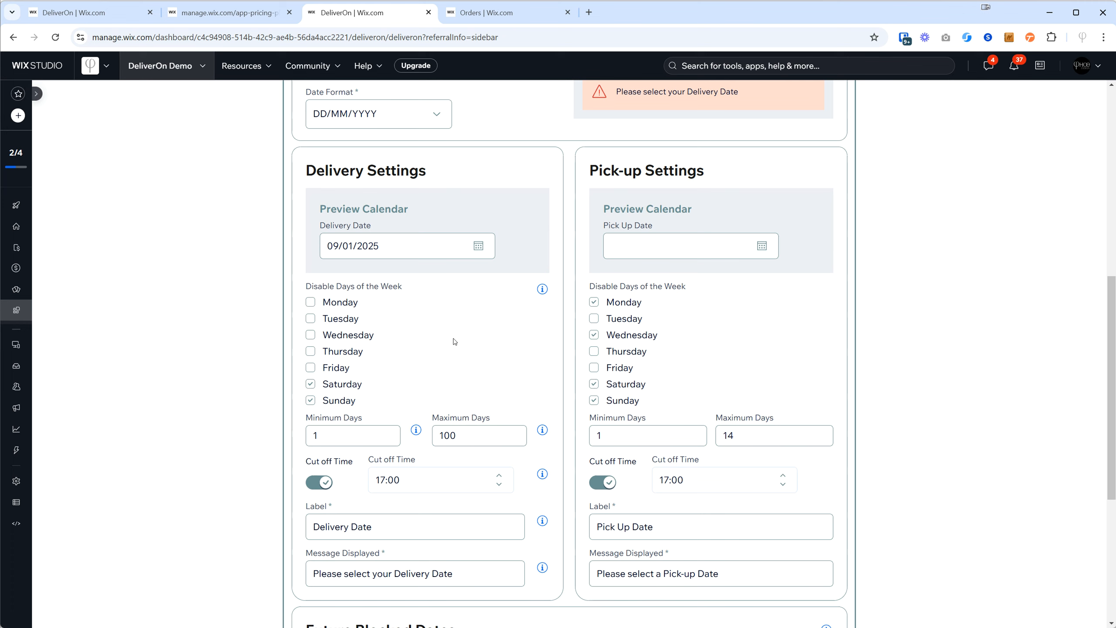
{"action": "scroll", "coordinate": [494, 348], "scroll_direction": "down", "scroll_amount": 5}
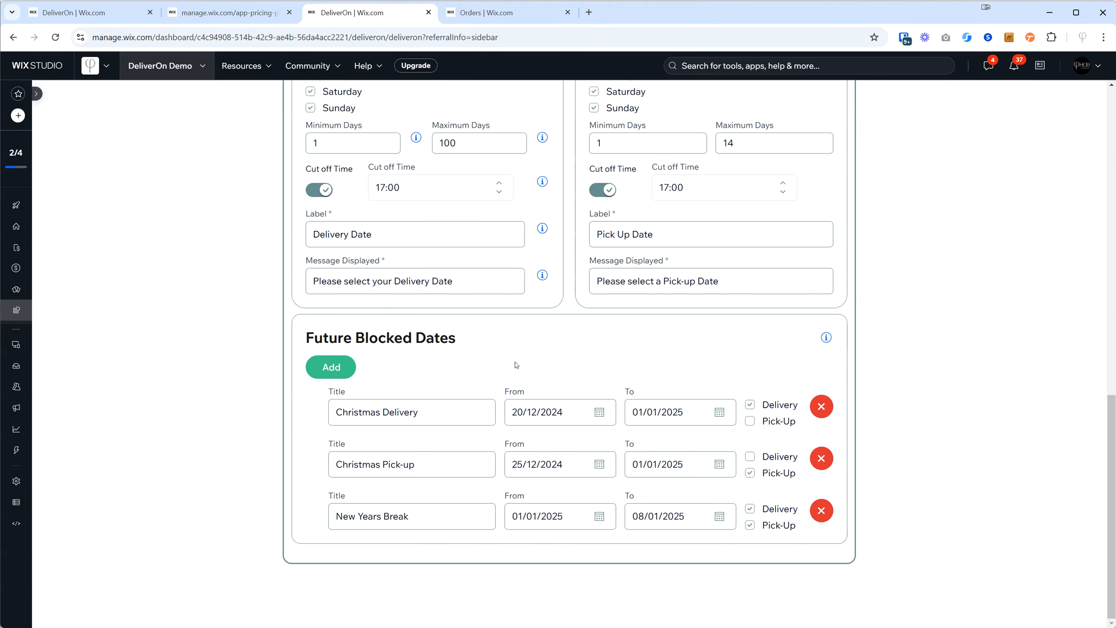
Step: Save the updated DeliverOn settings, including the future blocked dates
{"action": "scroll", "coordinate": [534, 374], "scroll_direction": "up", "scroll_amount": 10}
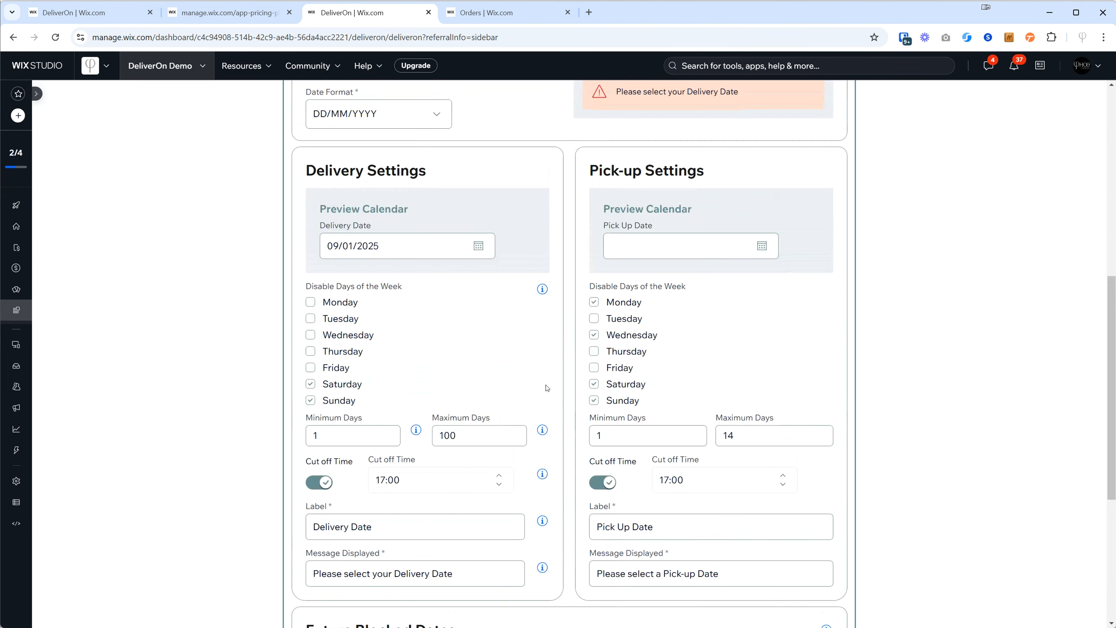
{"action": "scroll", "coordinate": [484, 289], "scroll_direction": "up", "scroll_amount": 4}
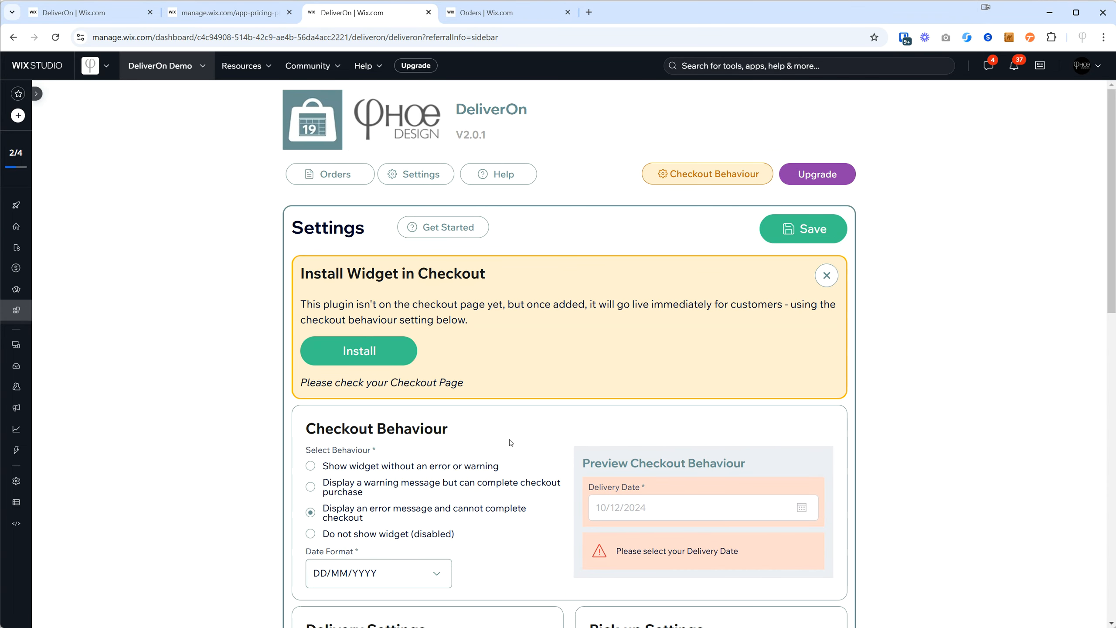
{"action": "left_click", "coordinate": [796, 229]}
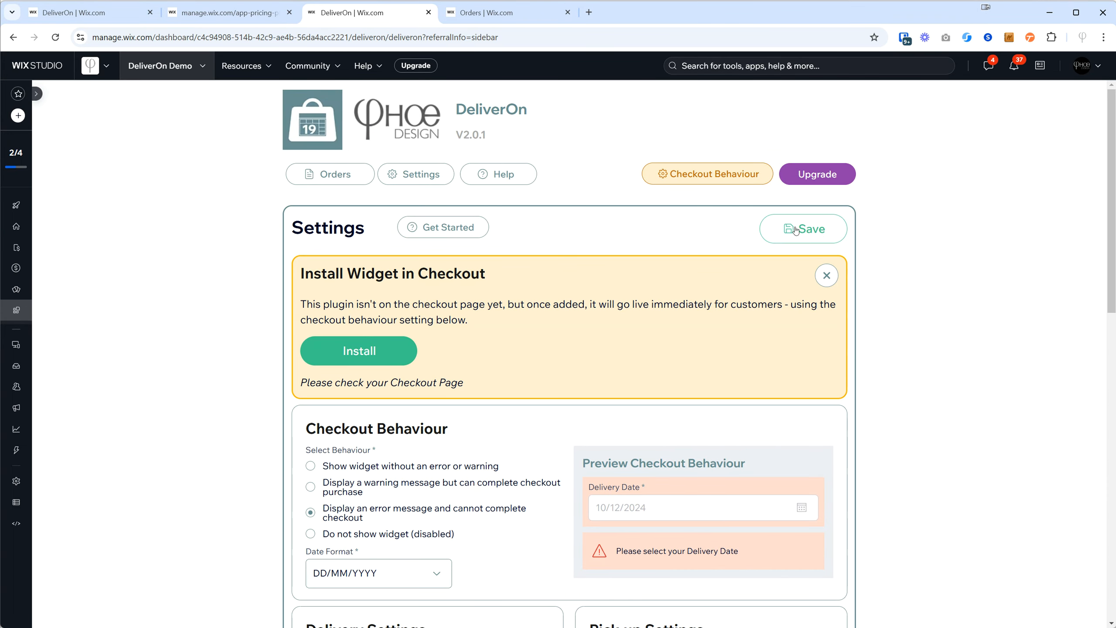
{"action": "left_click", "coordinate": [798, 237]}
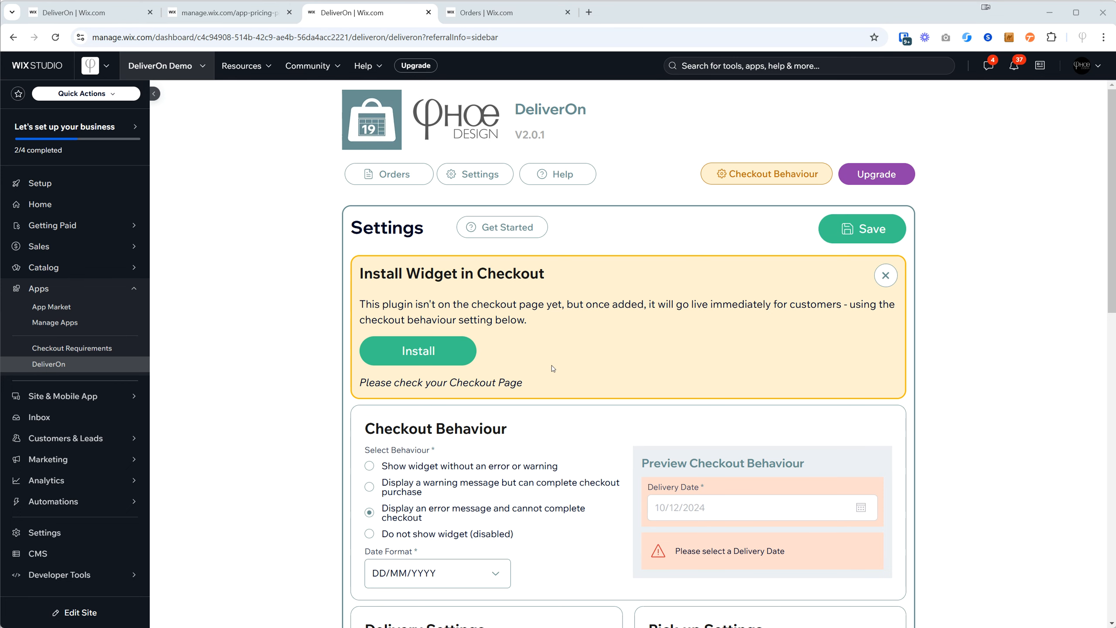
Step: Review the saved checkout, delivery and pick-up settings and check the available dates in the preview calendars
{"action": "scroll", "coordinate": [369, 304], "scroll_direction": "down", "scroll_amount": 5}
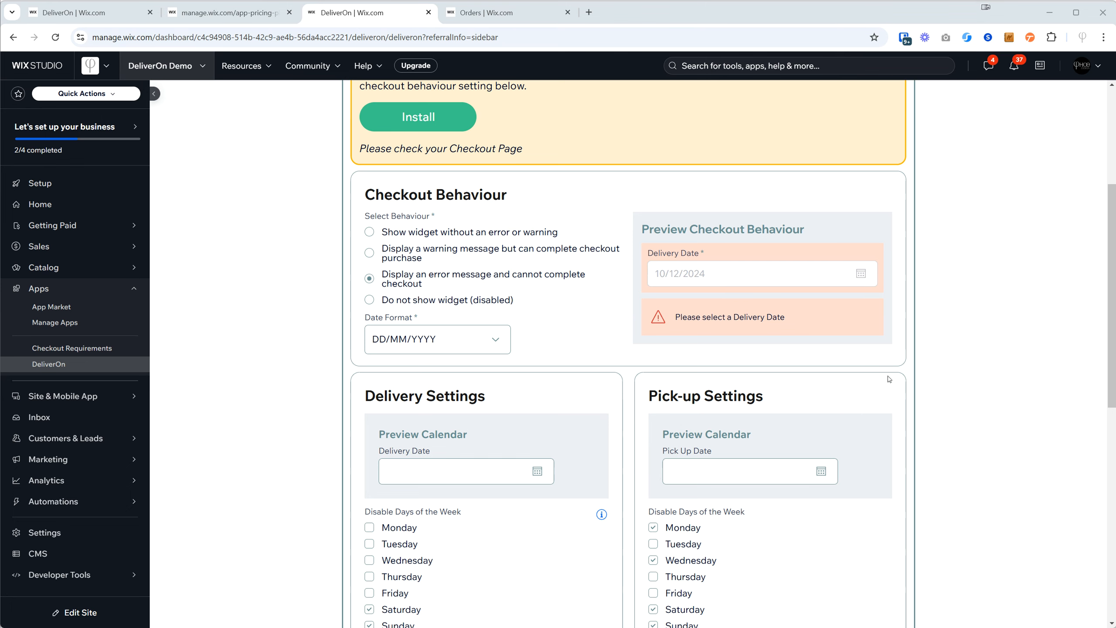
{"action": "scroll", "coordinate": [648, 257], "scroll_direction": "down", "scroll_amount": 6}
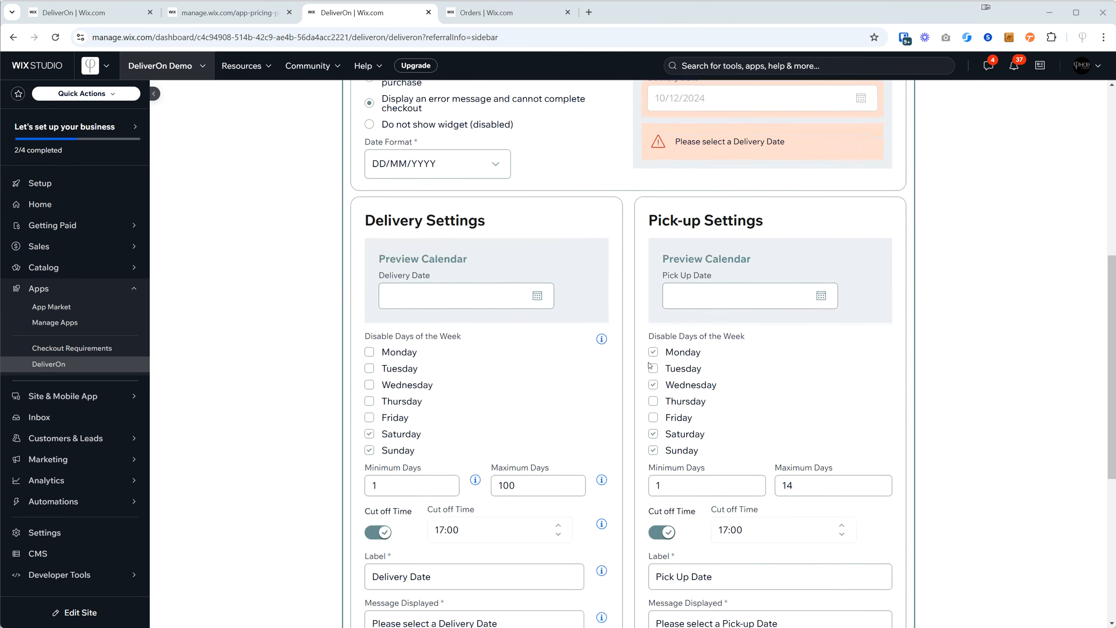
{"action": "scroll", "coordinate": [473, 224], "scroll_direction": "up", "scroll_amount": 2}
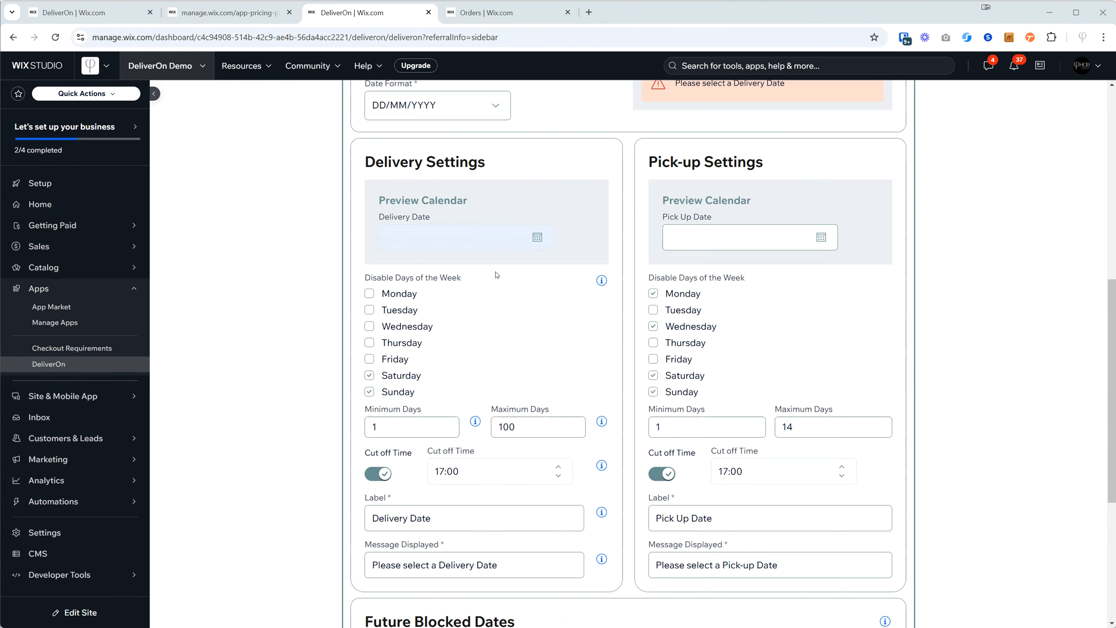
{"action": "left_click", "coordinate": [472, 237]}
{"action": "left_click", "coordinate": [703, 242]}
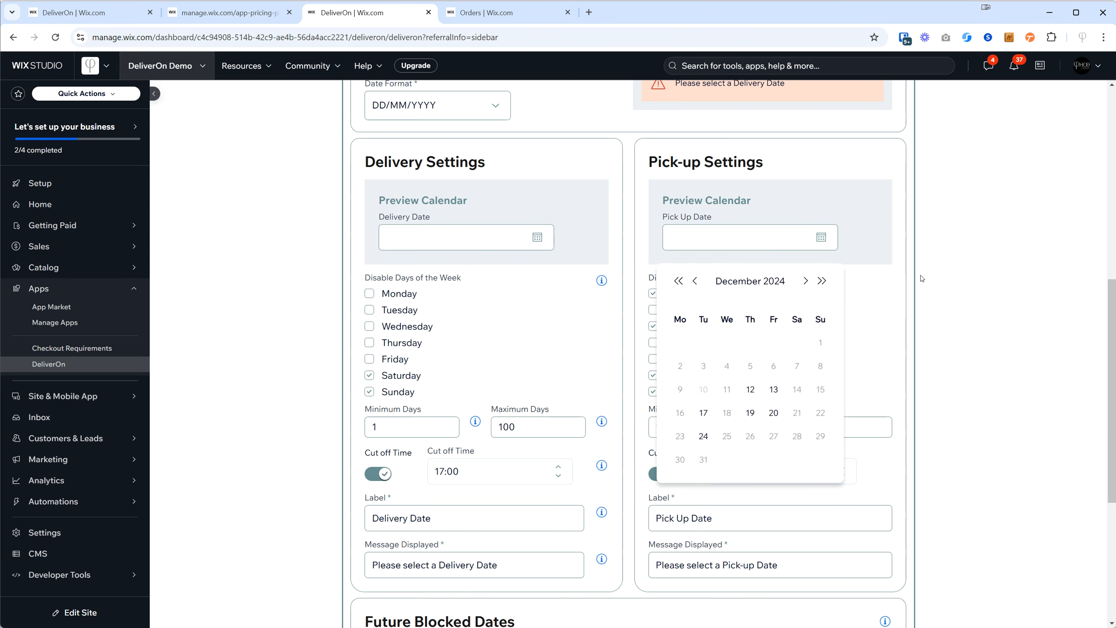
{"action": "scroll", "coordinate": [931, 284], "scroll_direction": "up", "scroll_amount": 7}
{"action": "scroll", "coordinate": [684, 300], "scroll_direction": "up", "scroll_amount": 1}
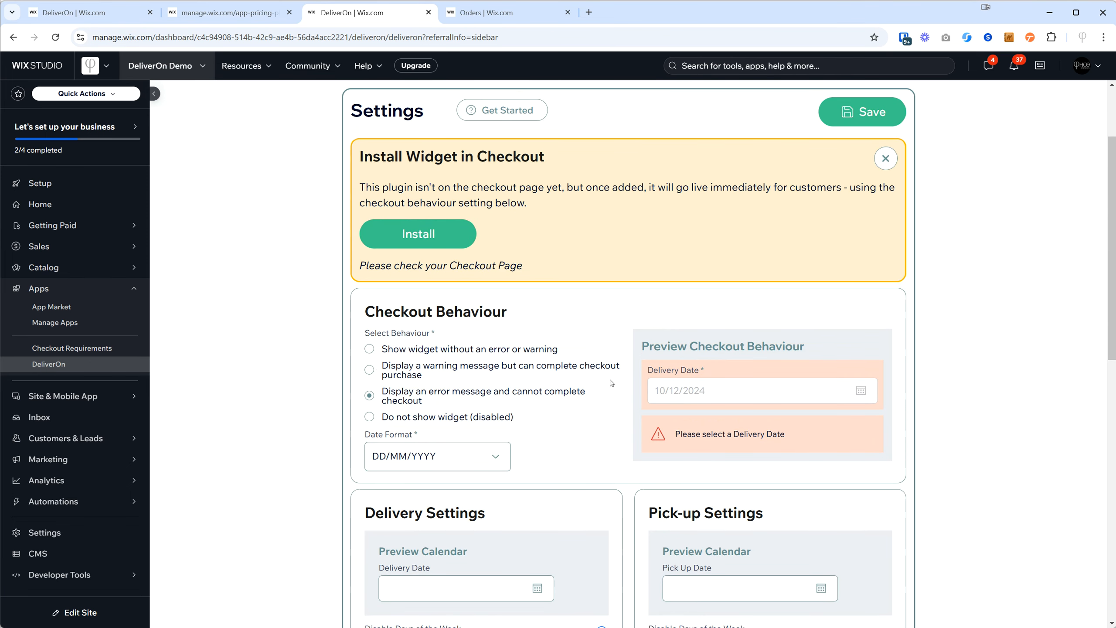
{"action": "scroll", "coordinate": [611, 385], "scroll_direction": "down", "scroll_amount": 1}
{"action": "scroll", "coordinate": [611, 387], "scroll_direction": "up", "scroll_amount": 2}
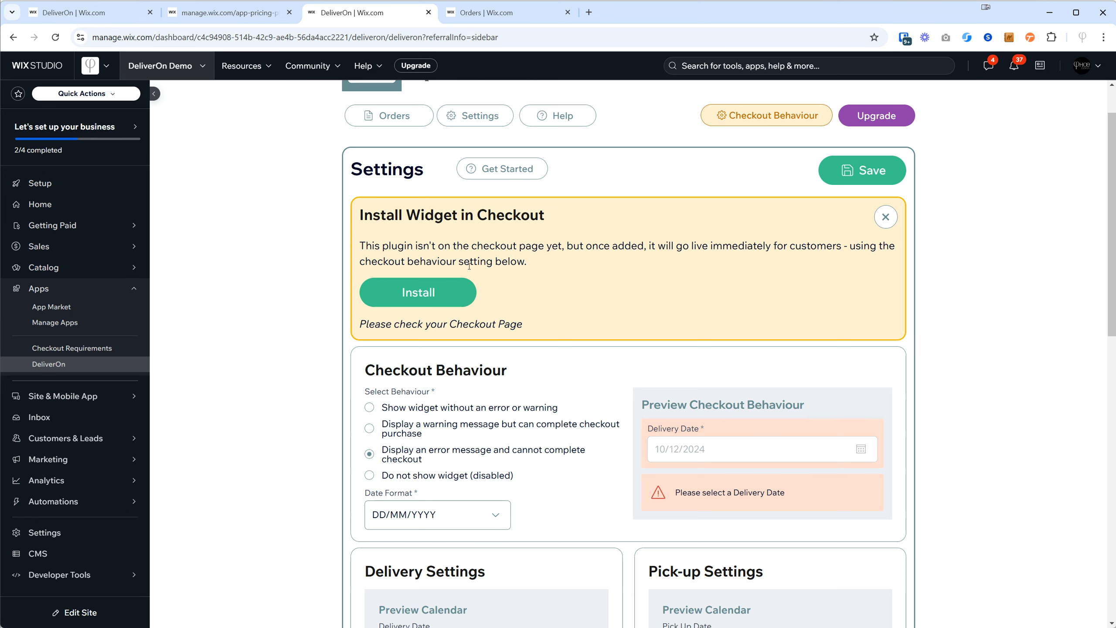
Step: Install the DeliverOn widget in the checkout page, replacing the existing plugin, and dismiss the install notice
{"action": "left_click", "coordinate": [429, 298]}
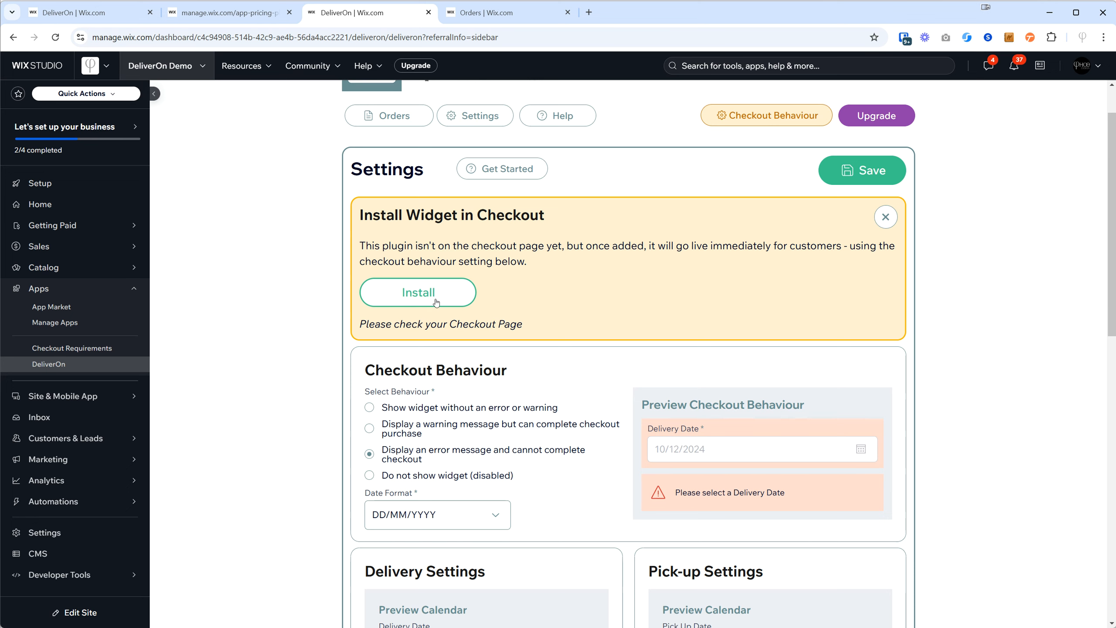
{"action": "left_click", "coordinate": [430, 300]}
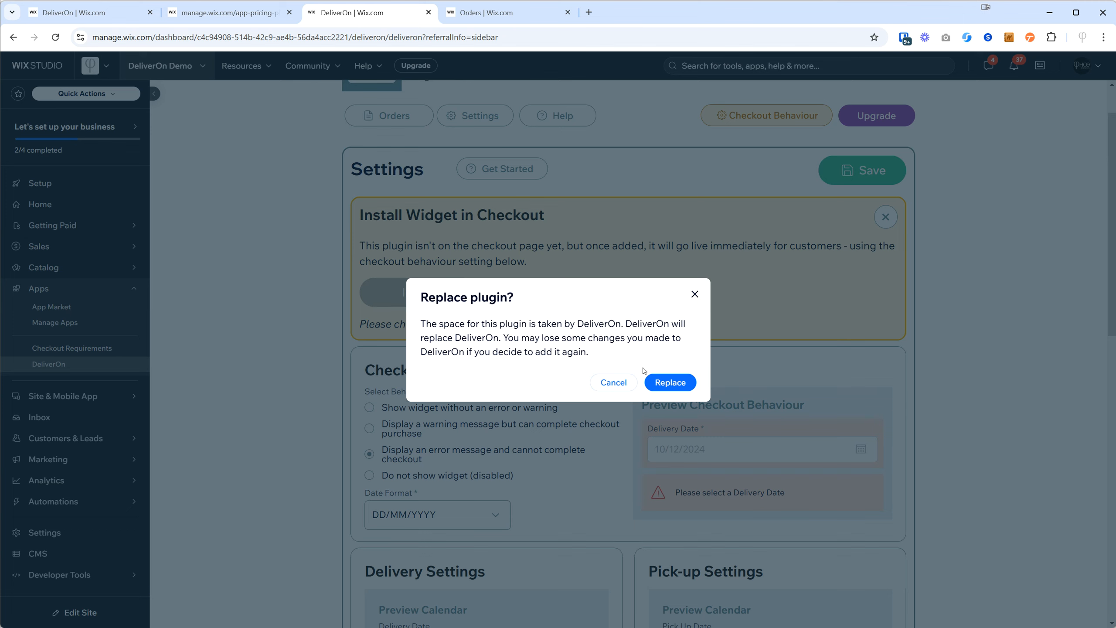
{"action": "left_click", "coordinate": [670, 382]}
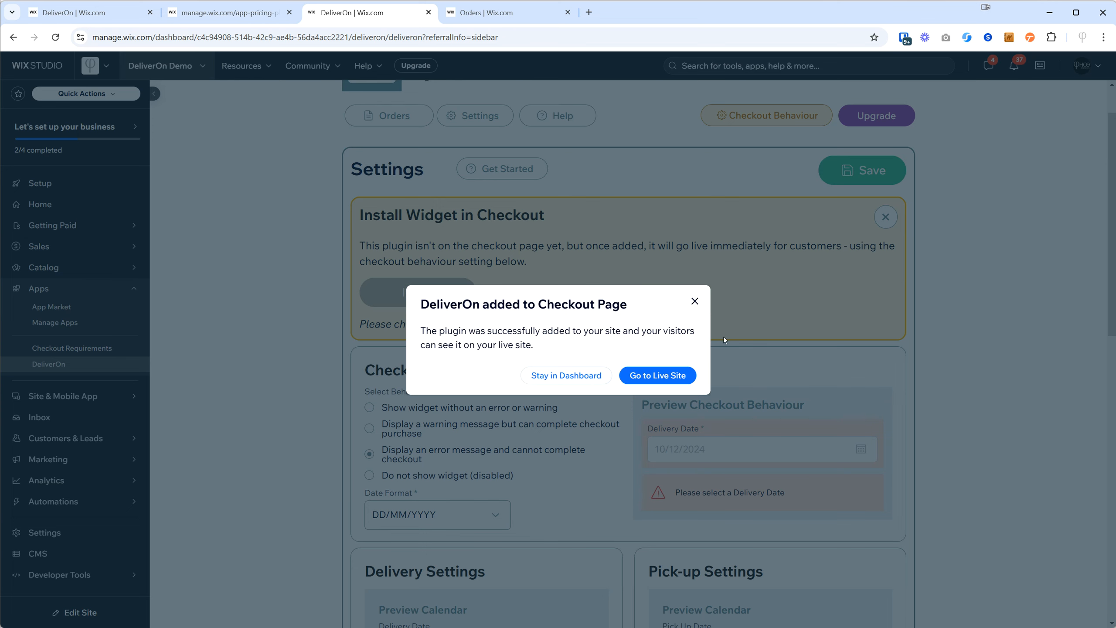
{"action": "left_click", "coordinate": [745, 312]}
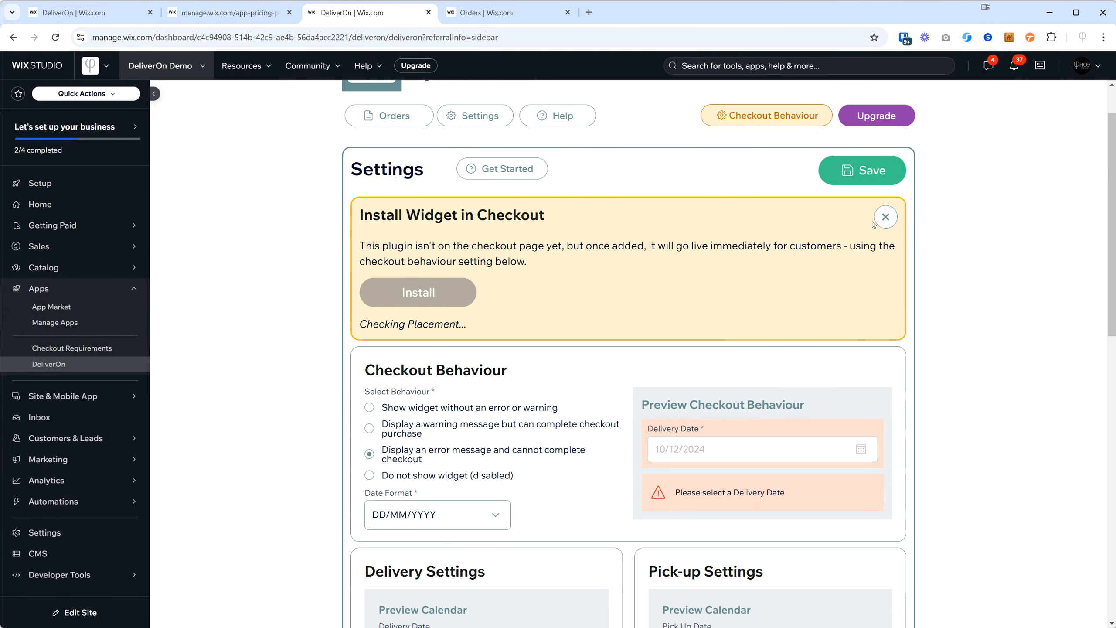
{"action": "left_click", "coordinate": [886, 217]}
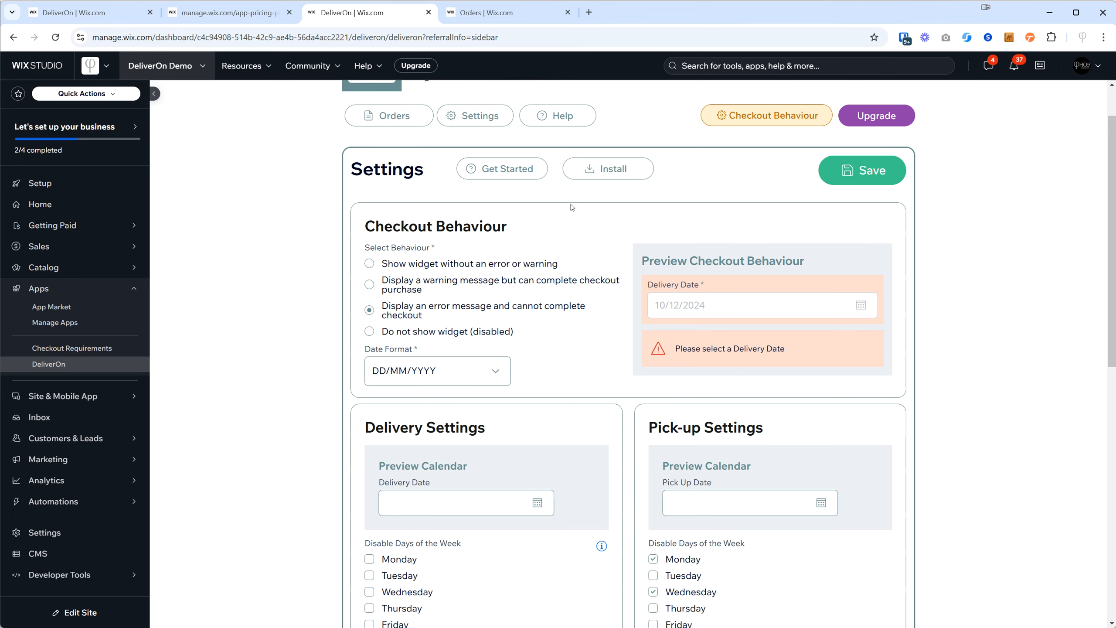
{"action": "scroll", "coordinate": [686, 240], "scroll_direction": "up", "scroll_amount": 2}
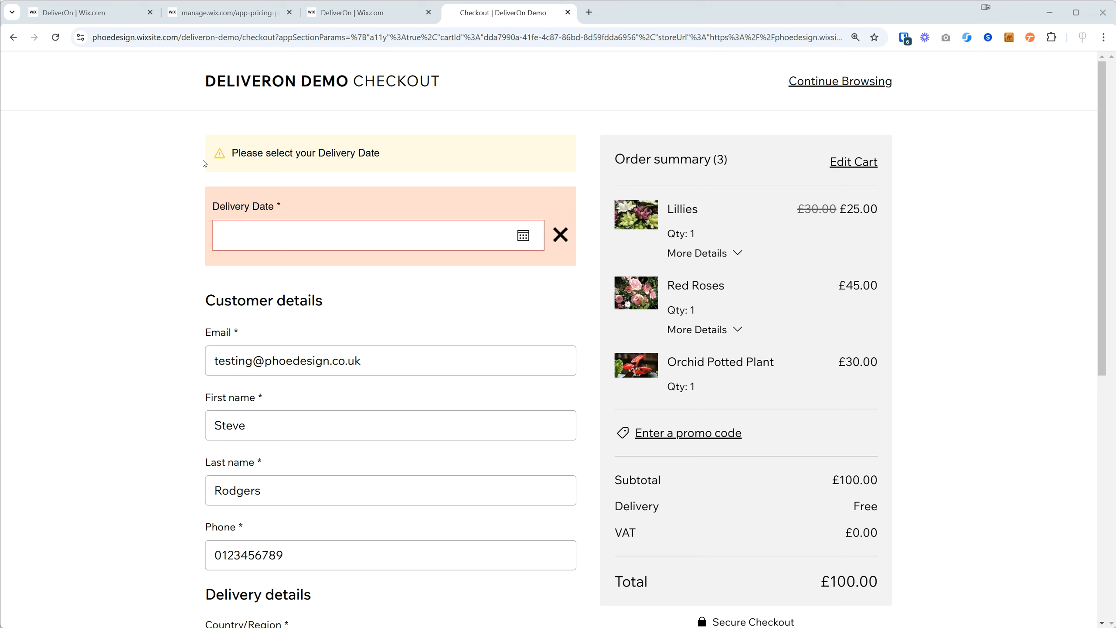
Step: Take the demo checkout through customer details and Free Shipping to the payment stage without selecting a delivery date
{"action": "left_click_drag", "start_coordinate": [232, 153], "coordinate": [406, 155]}
{"action": "left_click", "coordinate": [406, 158]}
{"action": "scroll", "coordinate": [450, 316], "scroll_direction": "down", "scroll_amount": 6}
{"action": "scroll", "coordinate": [360, 303], "scroll_direction": "down", "scroll_amount": 1}
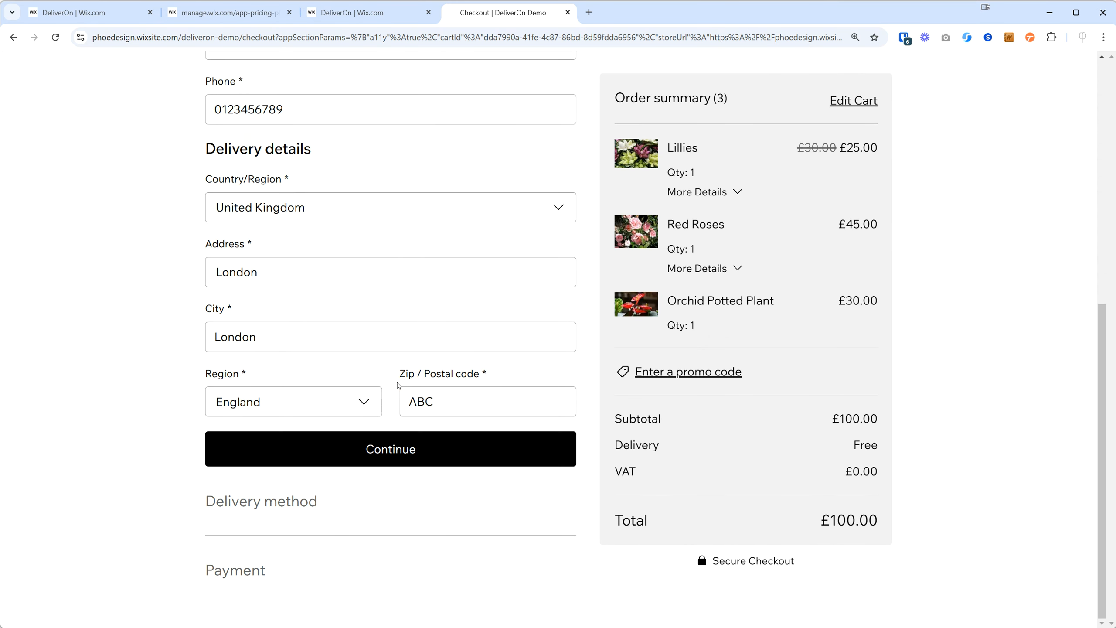
{"action": "left_click", "coordinate": [404, 451]}
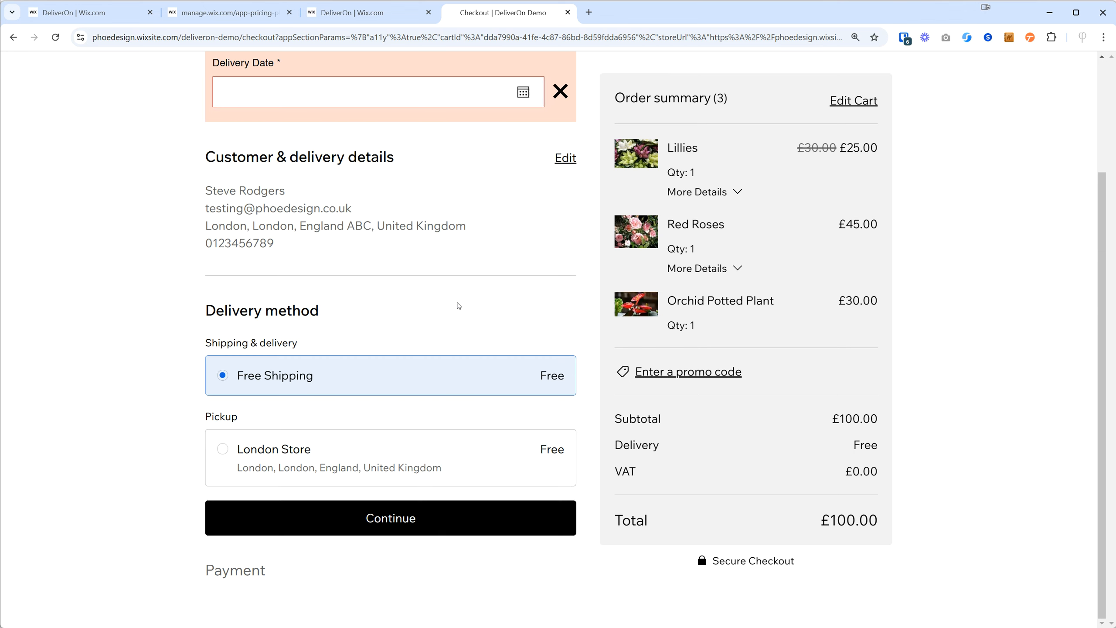
{"action": "left_click", "coordinate": [387, 519]}
{"action": "scroll", "coordinate": [417, 401], "scroll_direction": "down", "scroll_amount": 2}
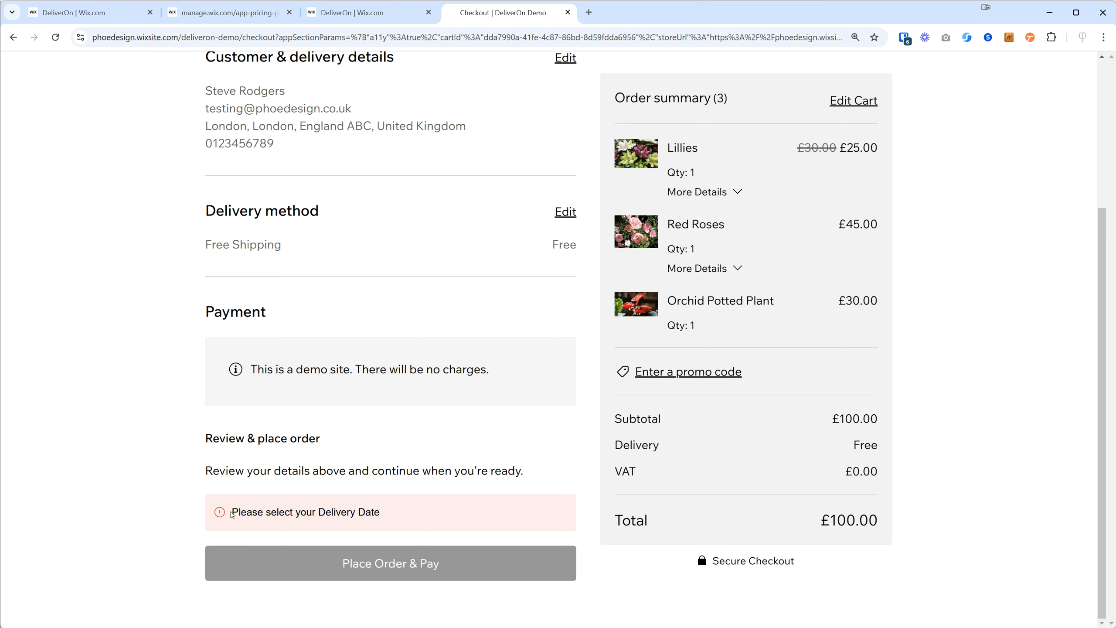
Step: Examine the delivery date message in the review and place order section, and the Delivery Date field
{"action": "left_click_drag", "start_coordinate": [233, 512], "coordinate": [402, 512]}
{"action": "left_click", "coordinate": [397, 519]}
{"action": "left_click_drag", "start_coordinate": [234, 511], "coordinate": [404, 519]}
{"action": "scroll", "coordinate": [364, 432], "scroll_direction": "down", "scroll_amount": 2}
{"action": "scroll", "coordinate": [365, 396], "scroll_direction": "up", "scroll_amount": 3}
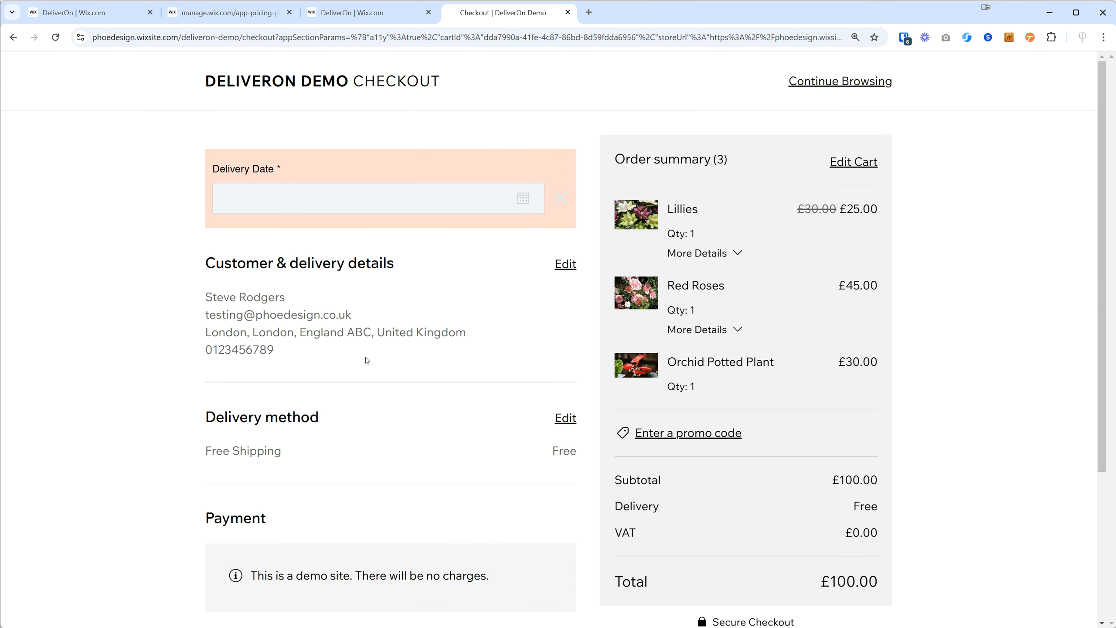
Step: Reopen the delivery method and customer details for editing, check January 2025 availability, and select 19/12/2024 as the delivery date
{"action": "left_click", "coordinate": [567, 420]}
{"action": "scroll", "coordinate": [510, 391], "scroll_direction": "up", "scroll_amount": 3}
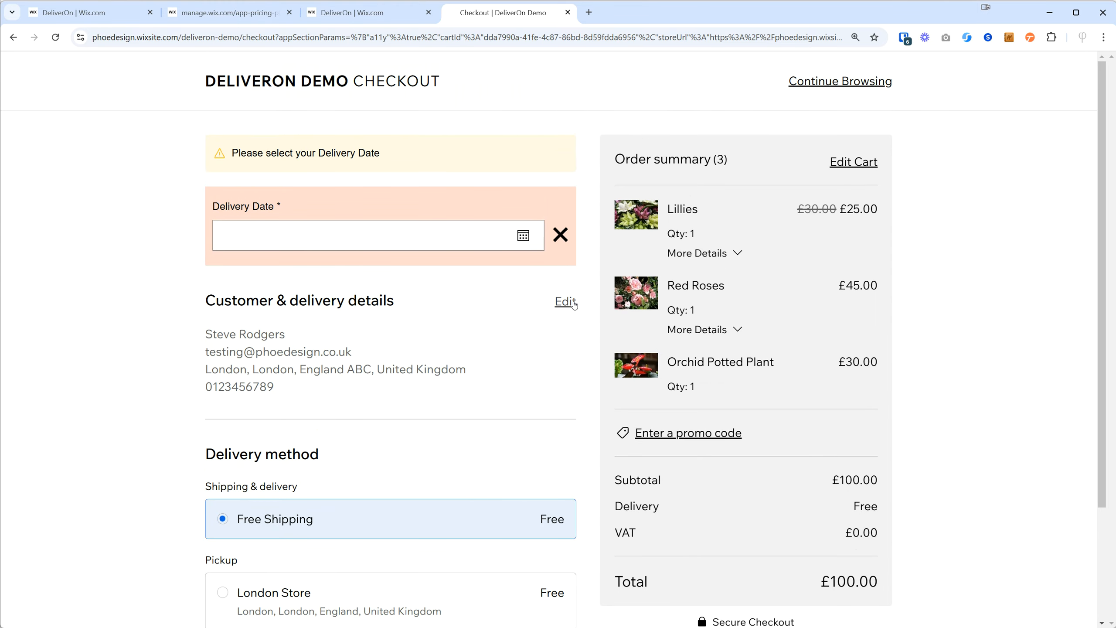
{"action": "left_click", "coordinate": [572, 303]}
{"action": "left_click", "coordinate": [313, 239]}
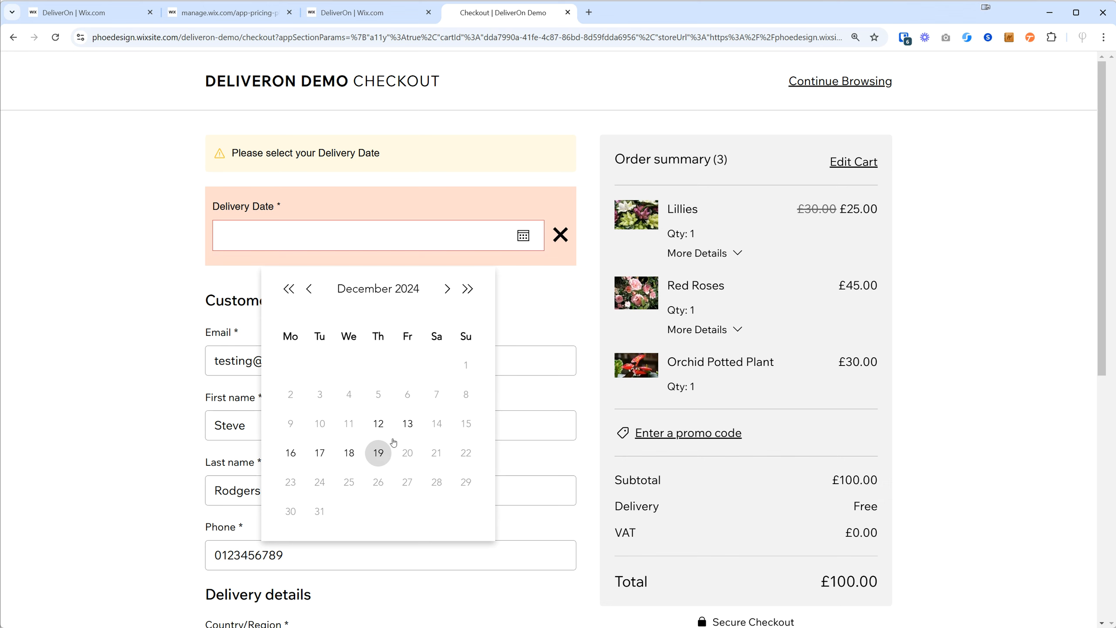
{"action": "left_click", "coordinate": [449, 290]}
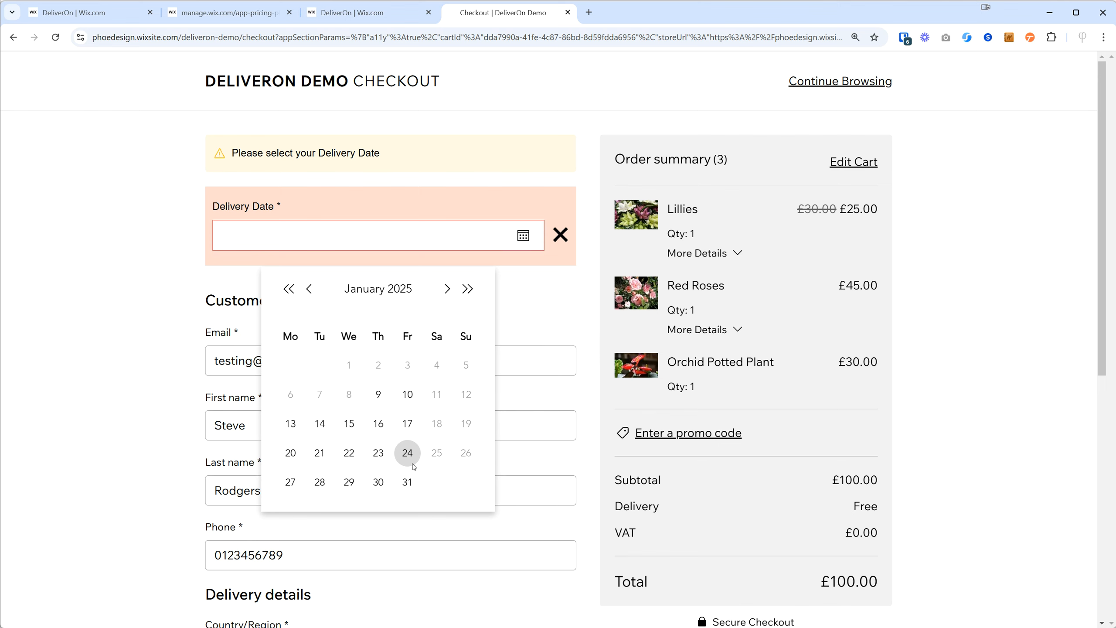
{"action": "left_click", "coordinate": [310, 289]}
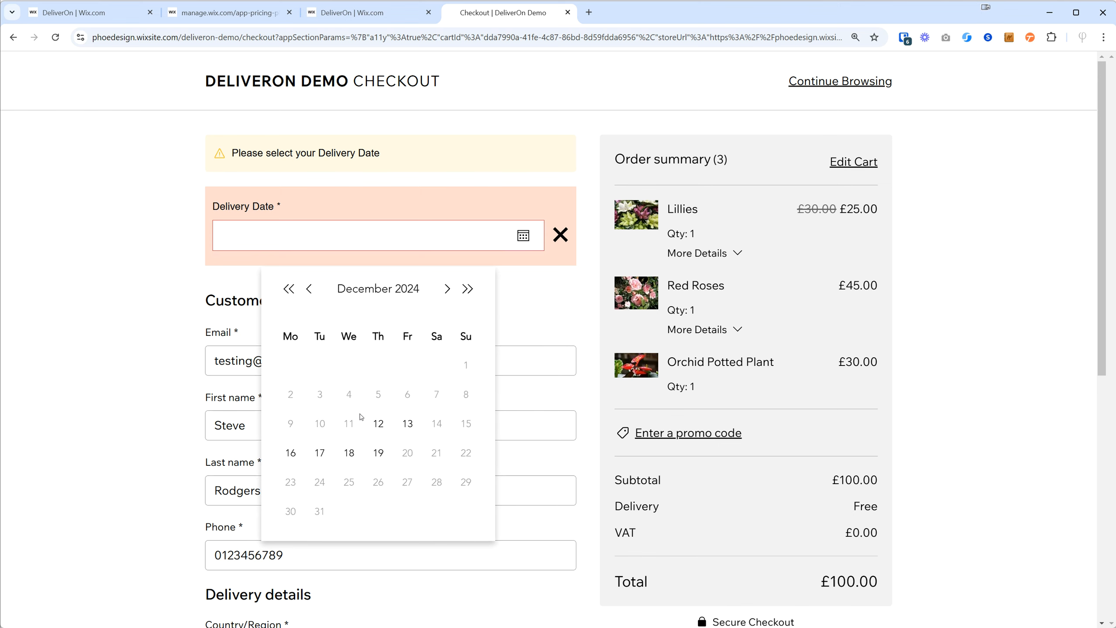
{"action": "left_click", "coordinate": [379, 453]}
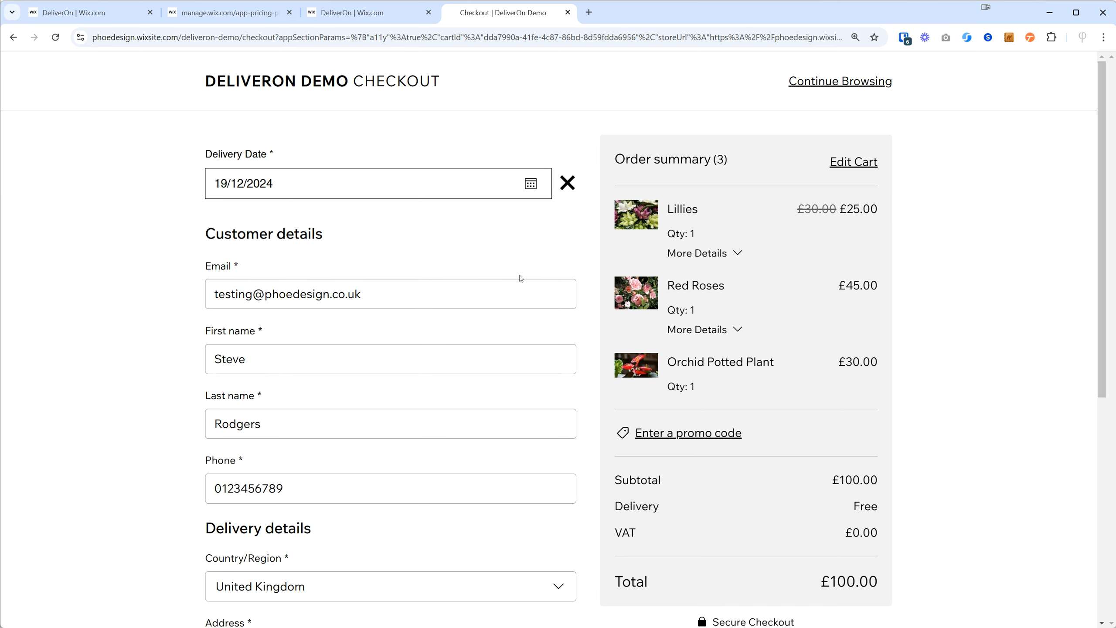
Step: Continue the checkout with Free Shipping to the payment stage and review the order's delivery date
{"action": "scroll", "coordinate": [531, 229], "scroll_direction": "down", "scroll_amount": 5}
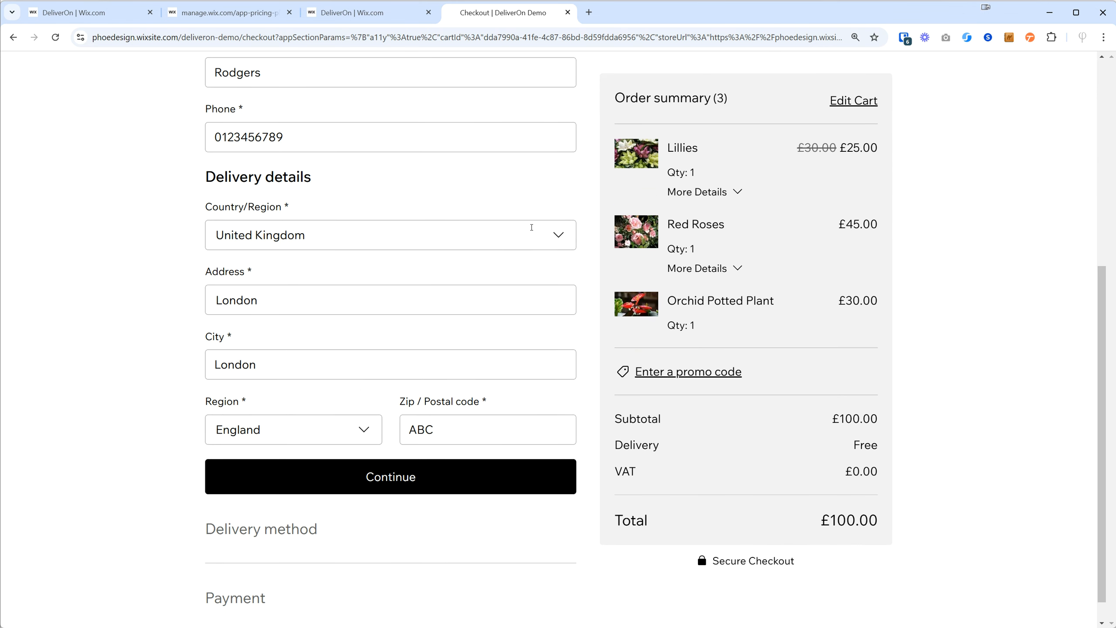
{"action": "scroll", "coordinate": [439, 203], "scroll_direction": "down", "scroll_amount": 1}
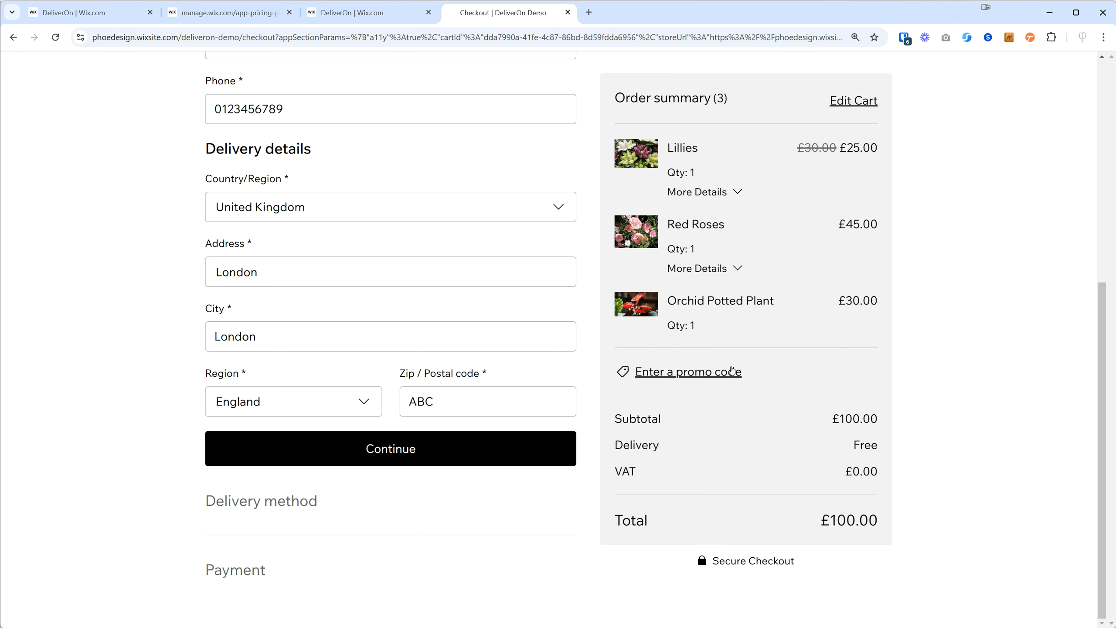
{"action": "left_click", "coordinate": [405, 458]}
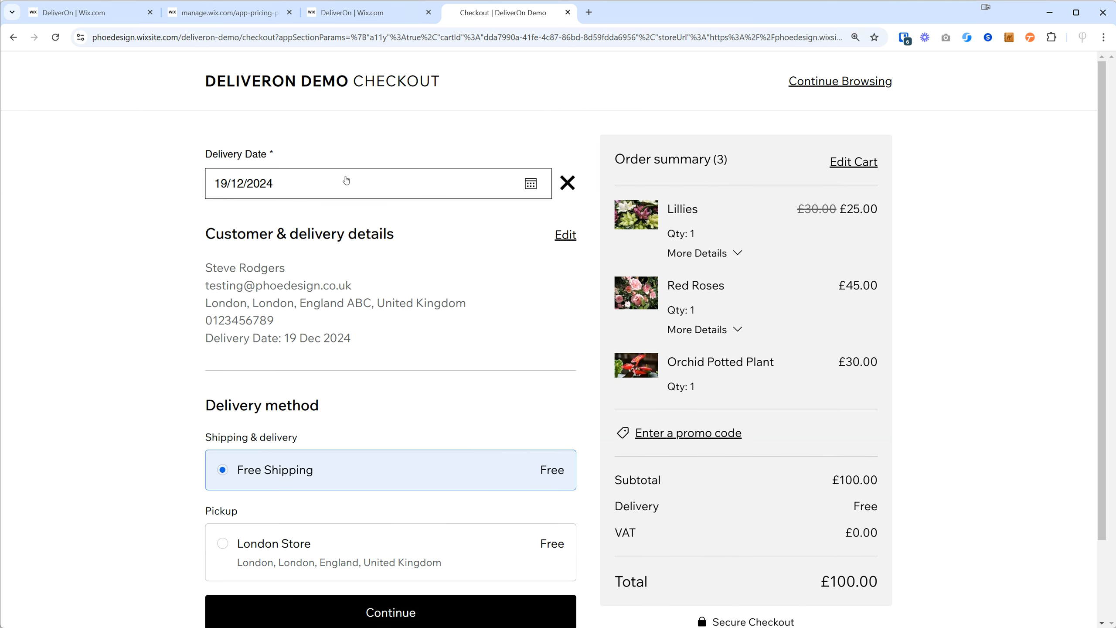
{"action": "scroll", "coordinate": [346, 179], "scroll_direction": "down", "scroll_amount": 2}
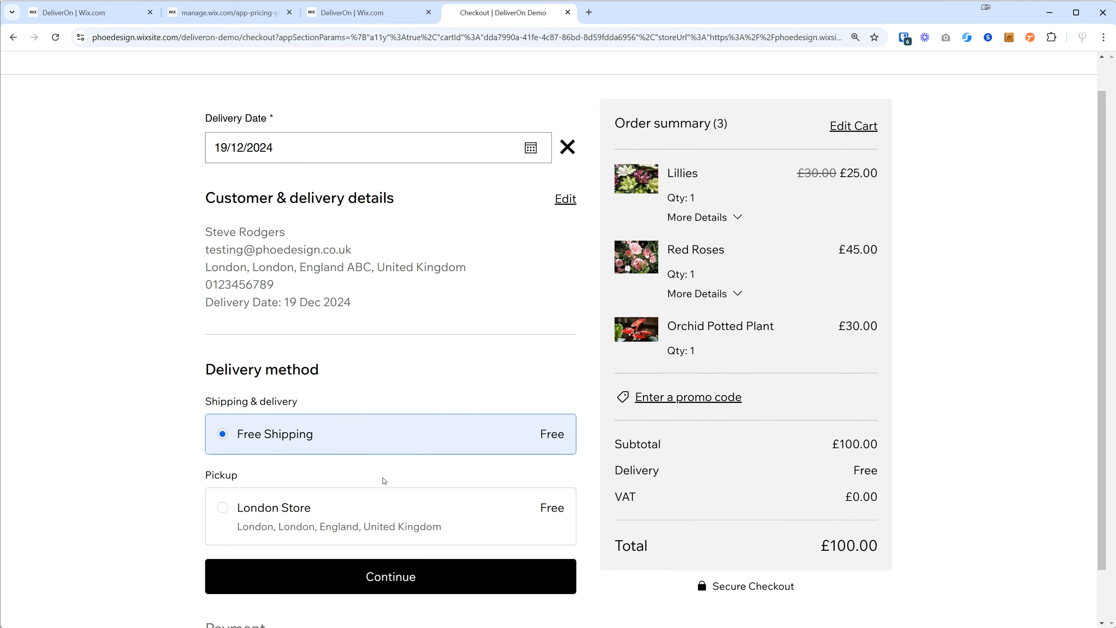
{"action": "scroll", "coordinate": [387, 483], "scroll_direction": "down", "scroll_amount": 1}
{"action": "left_click", "coordinate": [386, 519]}
{"action": "scroll", "coordinate": [197, 378], "scroll_direction": "up", "scroll_amount": 2}
{"action": "scroll", "coordinate": [416, 297], "scroll_direction": "down", "scroll_amount": 3}
{"action": "scroll", "coordinate": [351, 371], "scroll_direction": "up", "scroll_amount": 3}
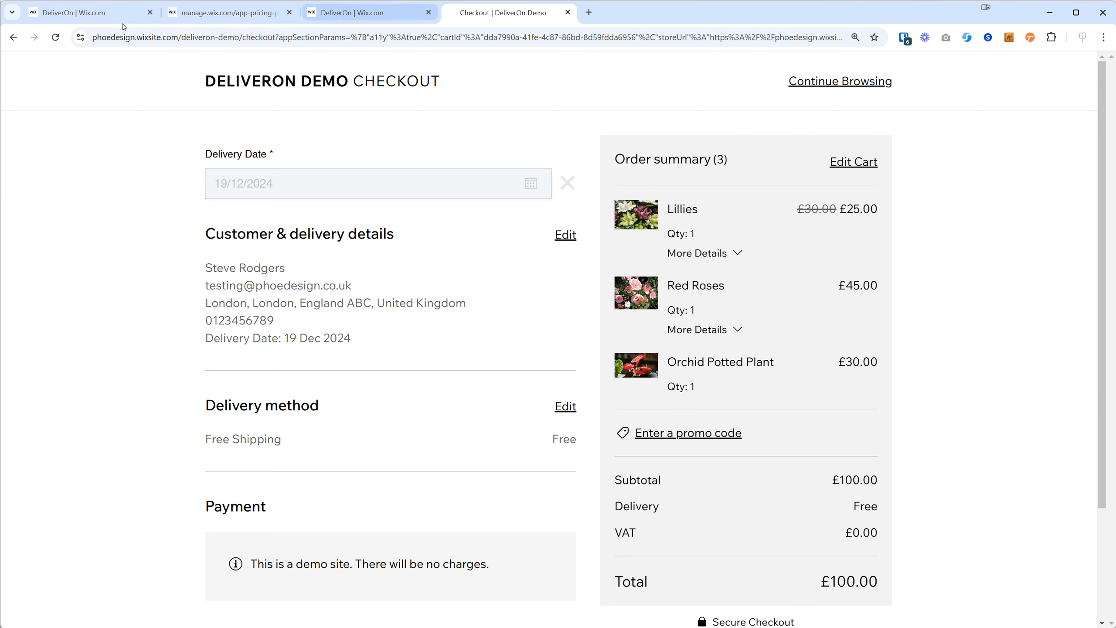
Step: In the DeliverOn settings, set the checkout behaviour to display a warning message but allow completing the purchase, and save
{"action": "left_click", "coordinate": [359, 13]}
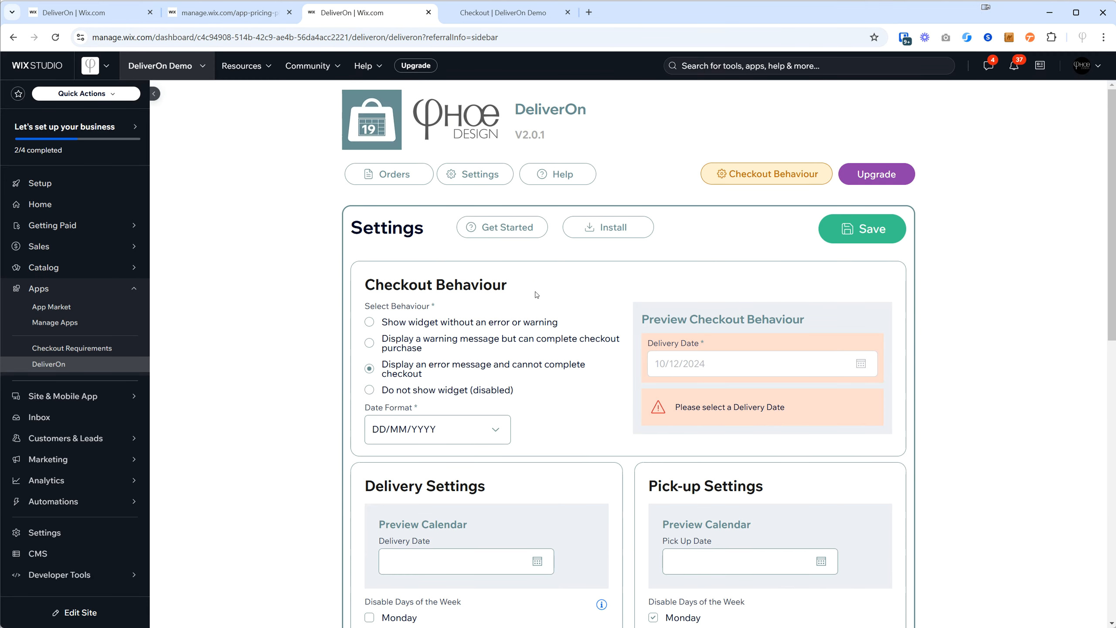
{"action": "scroll", "coordinate": [437, 357], "scroll_direction": "down", "scroll_amount": 1}
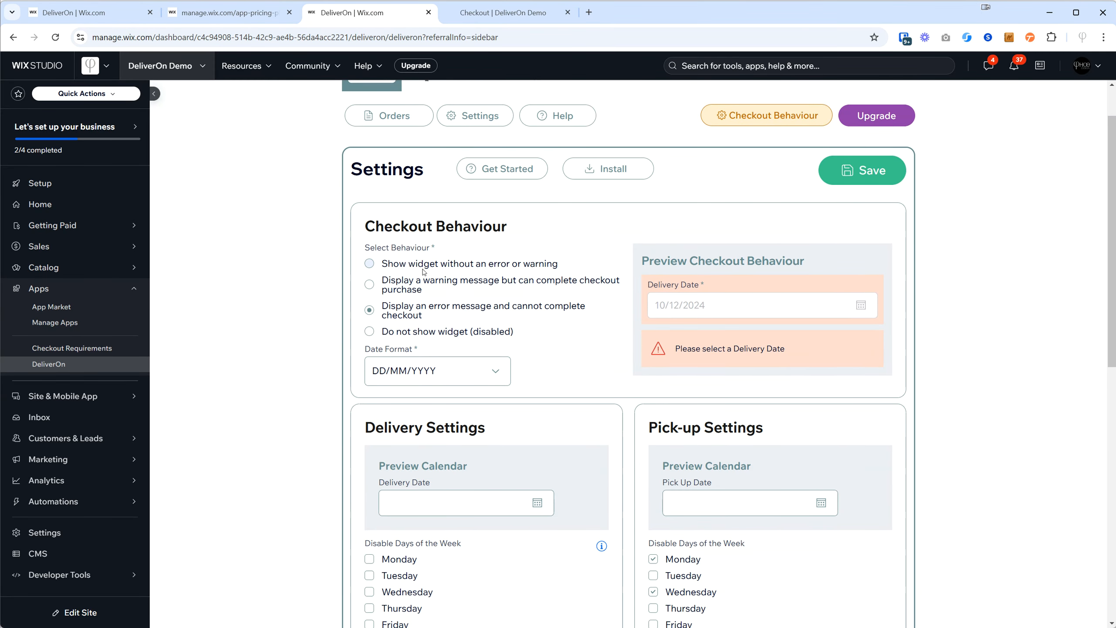
{"action": "left_click", "coordinate": [400, 289]}
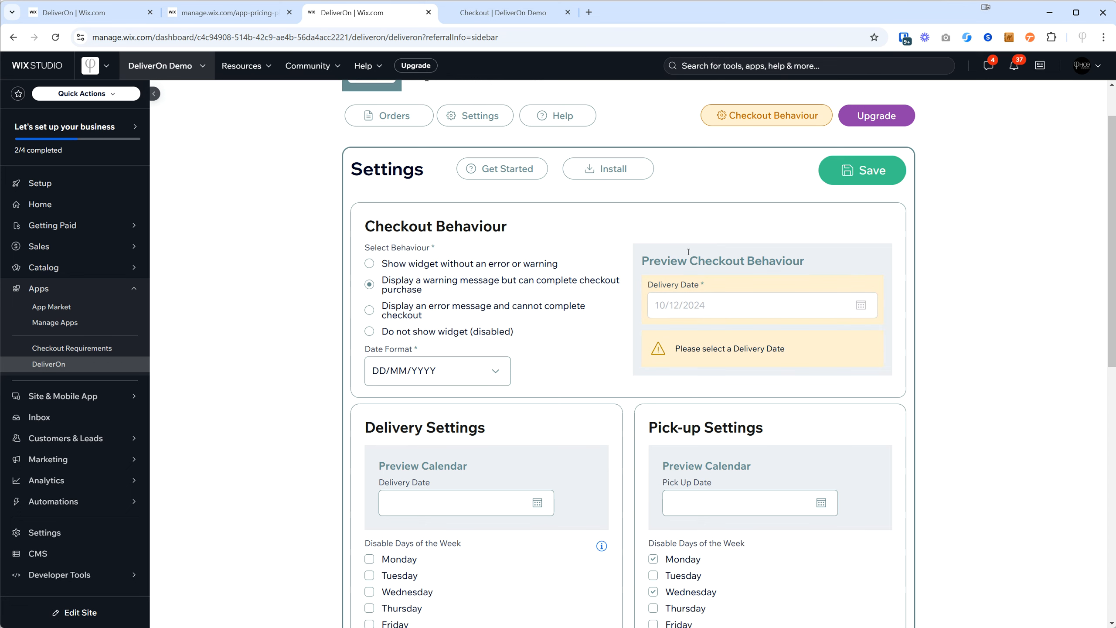
{"action": "left_click", "coordinate": [868, 176]}
Step: Return to the demo store's checkout page and clear the selected delivery date
{"action": "left_click", "coordinate": [492, 13]}
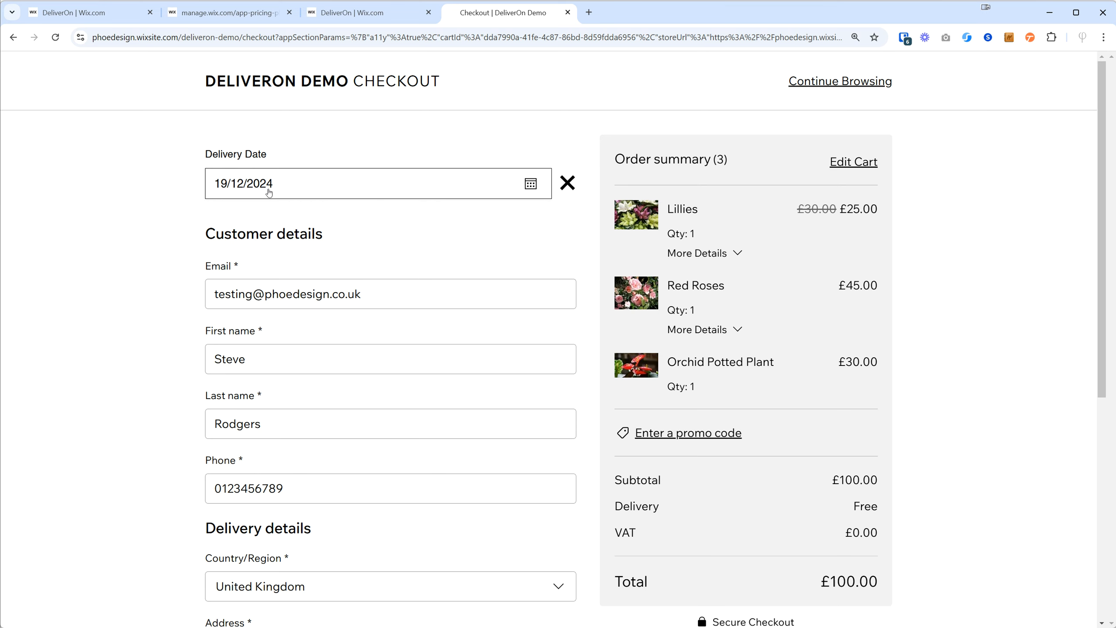
{"action": "left_click", "coordinate": [568, 184]}
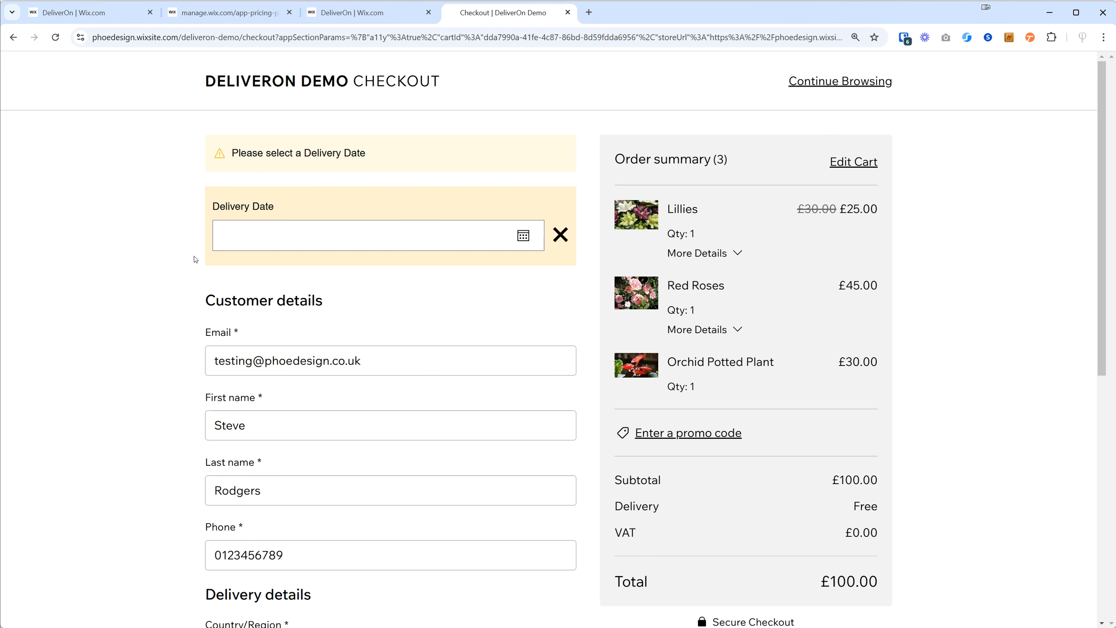
Step: Continue the checkout without a delivery date, using Free Shipping, to the payment stage and check the delivery date message above the order placement option
{"action": "scroll", "coordinate": [444, 290], "scroll_direction": "down", "scroll_amount": 8}
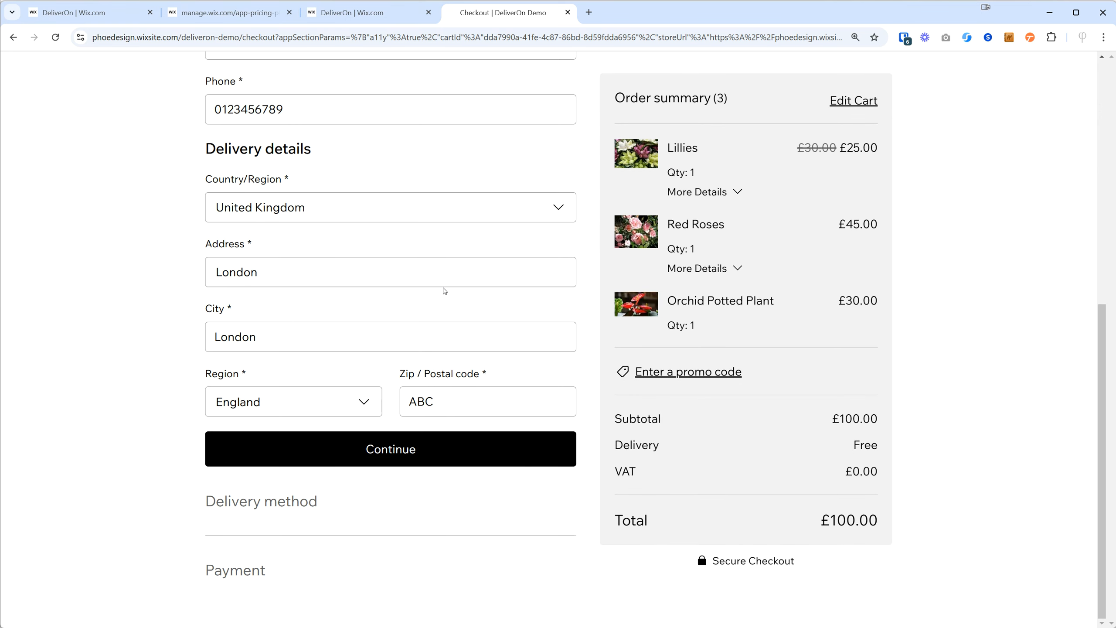
{"action": "left_click", "coordinate": [371, 443]}
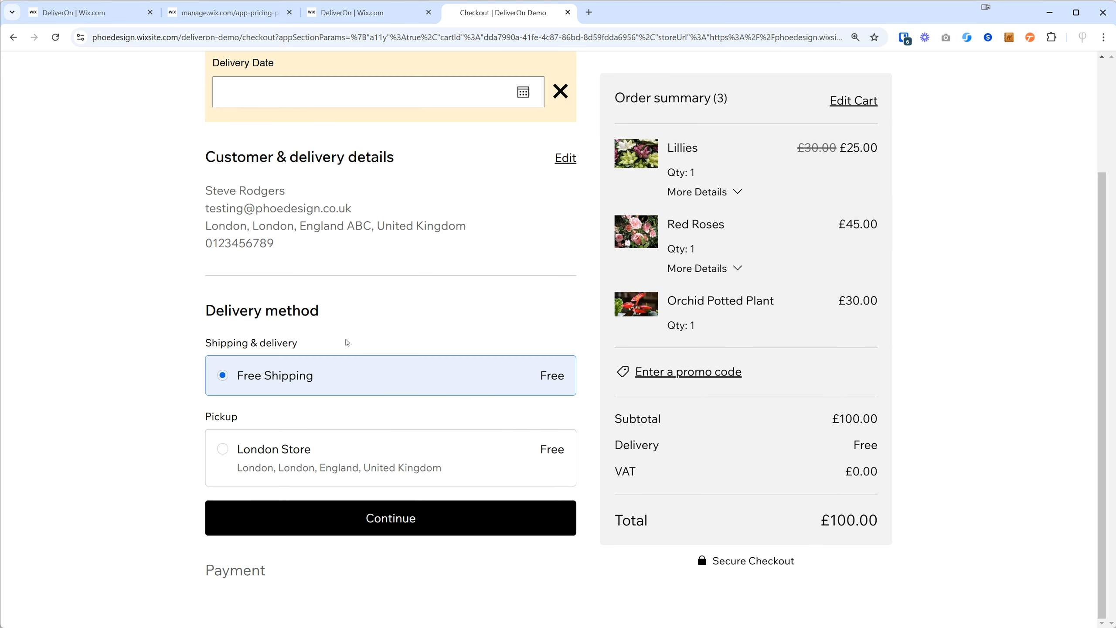
{"action": "left_click", "coordinate": [379, 524]}
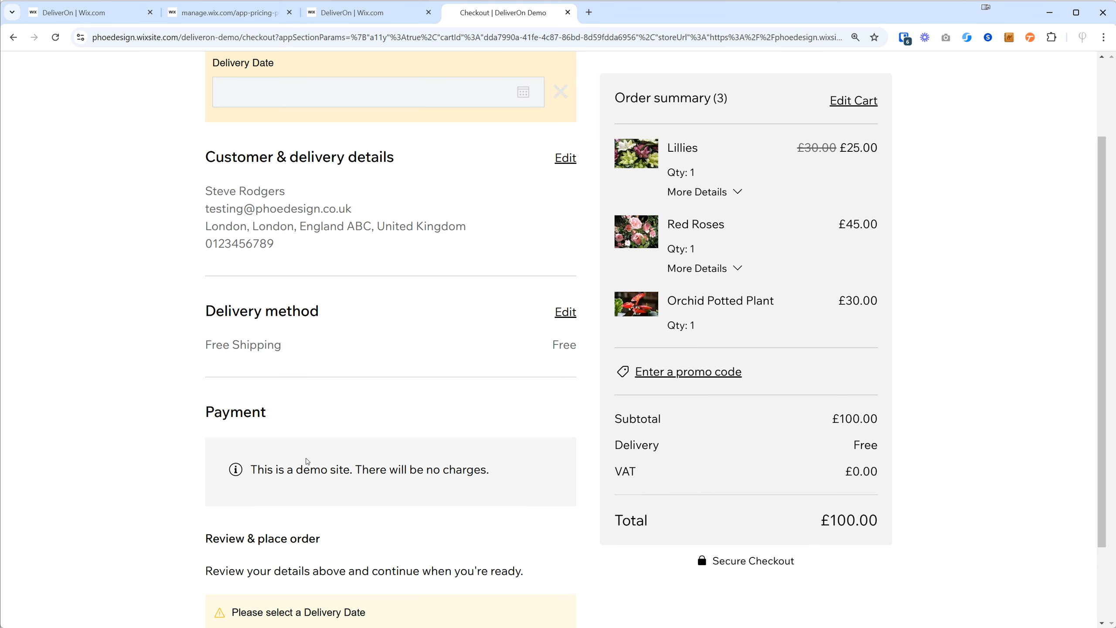
{"action": "left_click", "coordinate": [260, 563]}
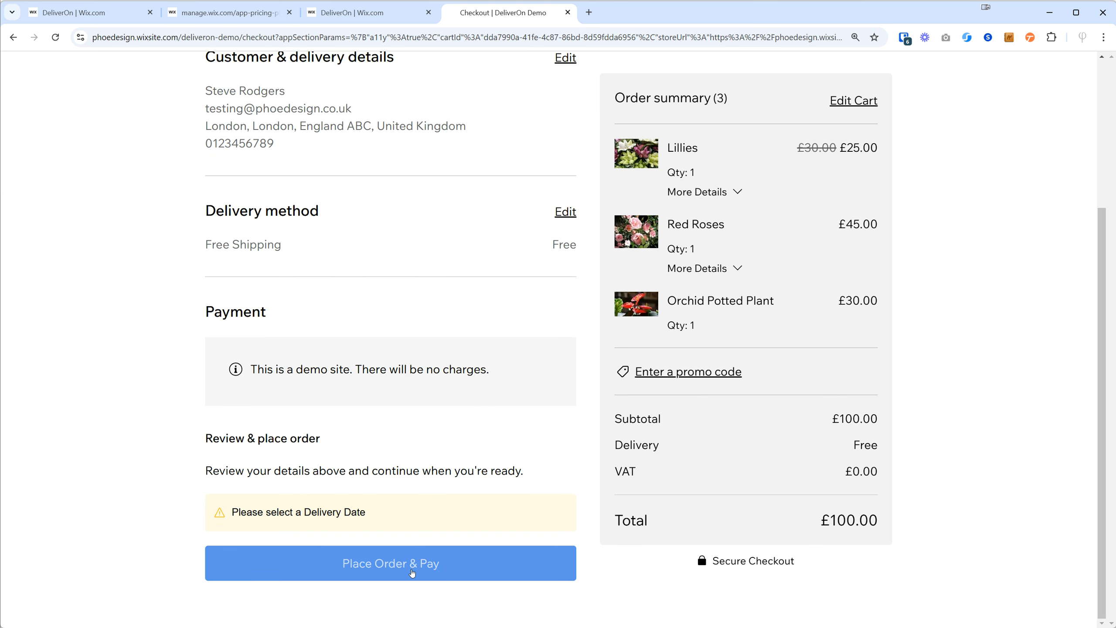
{"action": "left_click_drag", "start_coordinate": [236, 512], "coordinate": [379, 519]}
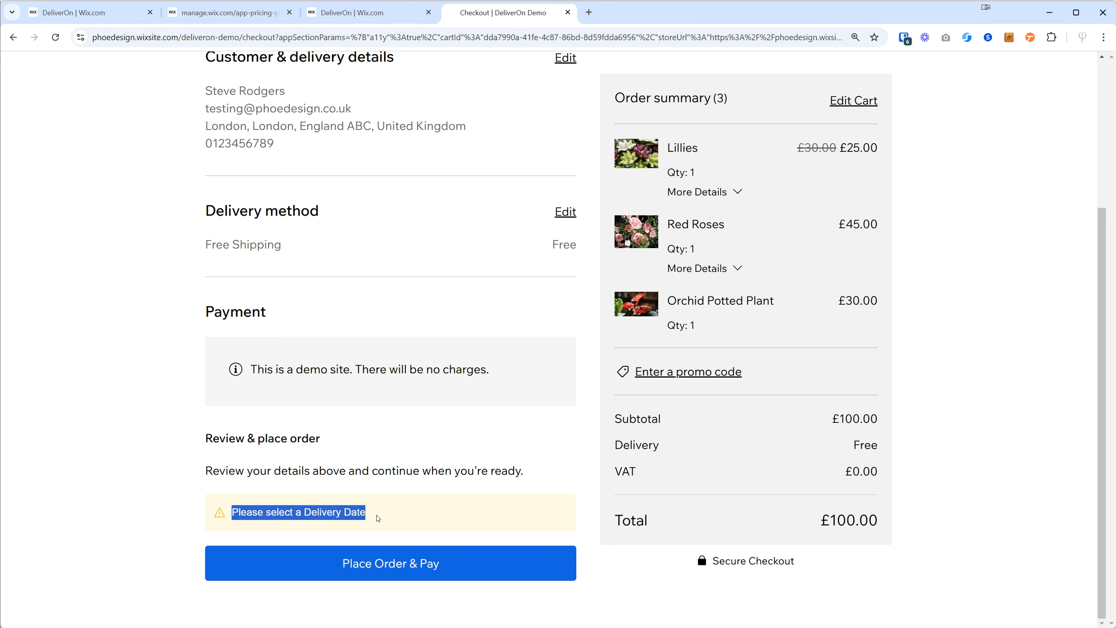
{"action": "left_click", "coordinate": [378, 519]}
{"action": "left_click", "coordinate": [423, 570]}
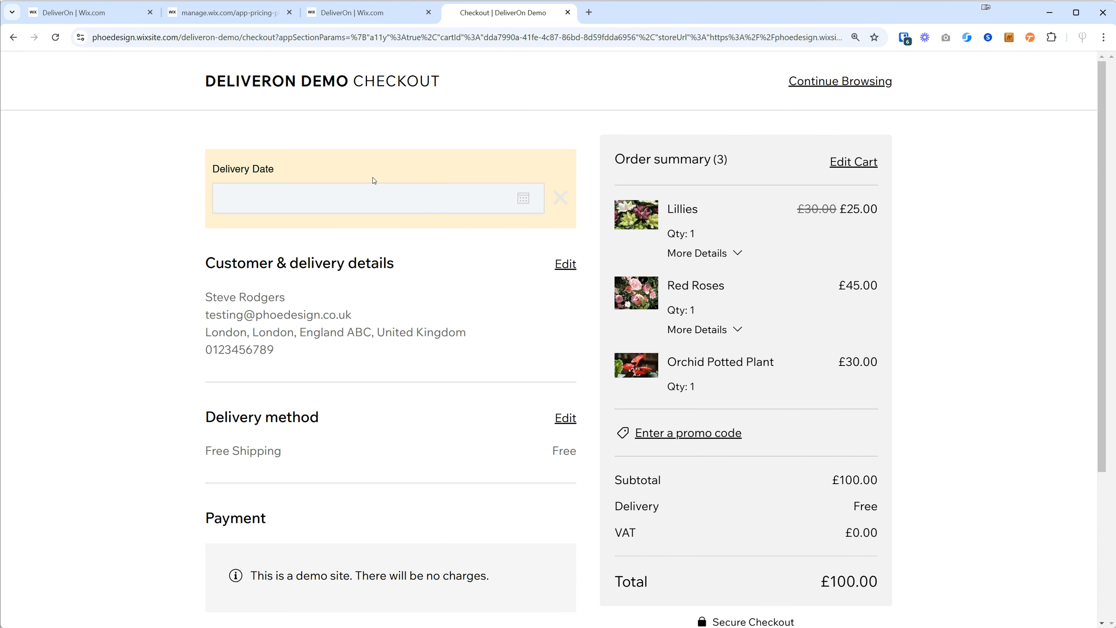
Step: In the DeliverOn settings, set the checkout behaviour to show the widget without an error or warning, and save
{"action": "left_click", "coordinate": [350, 13]}
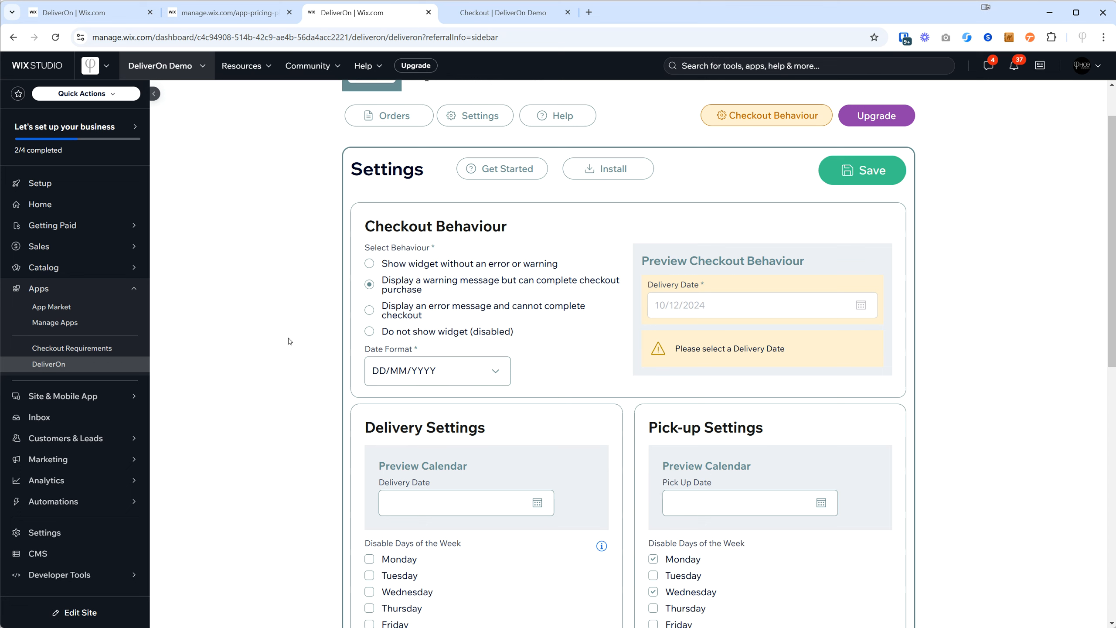
{"action": "left_click", "coordinate": [370, 264]}
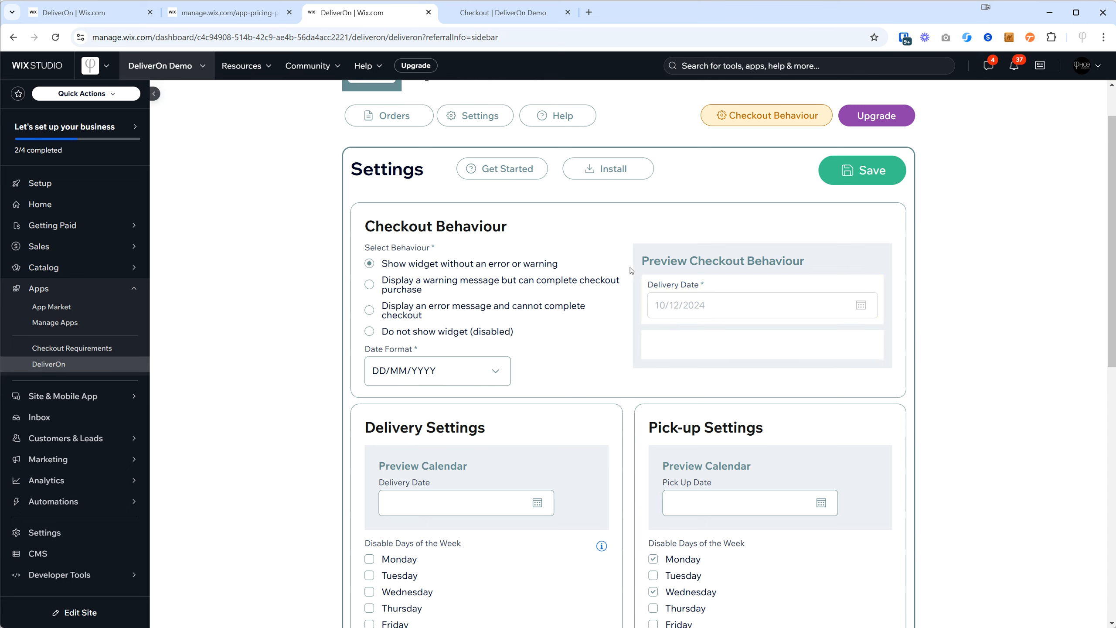
{"action": "left_click", "coordinate": [863, 175]}
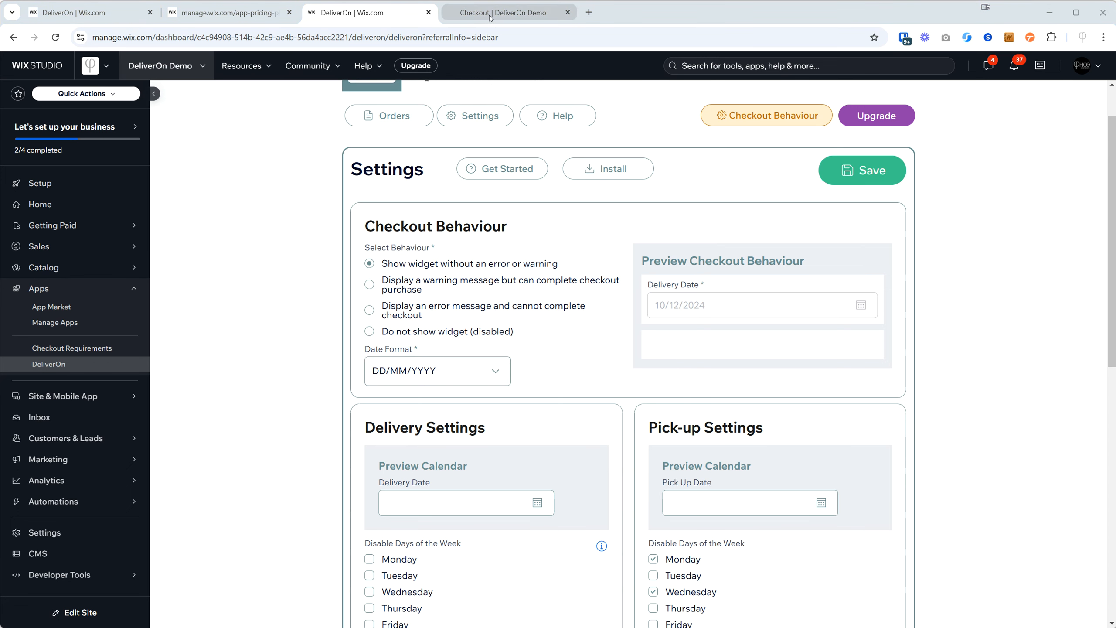
Step: Reload the demo store's checkout page and continue without a delivery date, using Free Shipping, to the payment stage
{"action": "left_click", "coordinate": [503, 12]}
{"action": "left_click", "coordinate": [53, 40]}
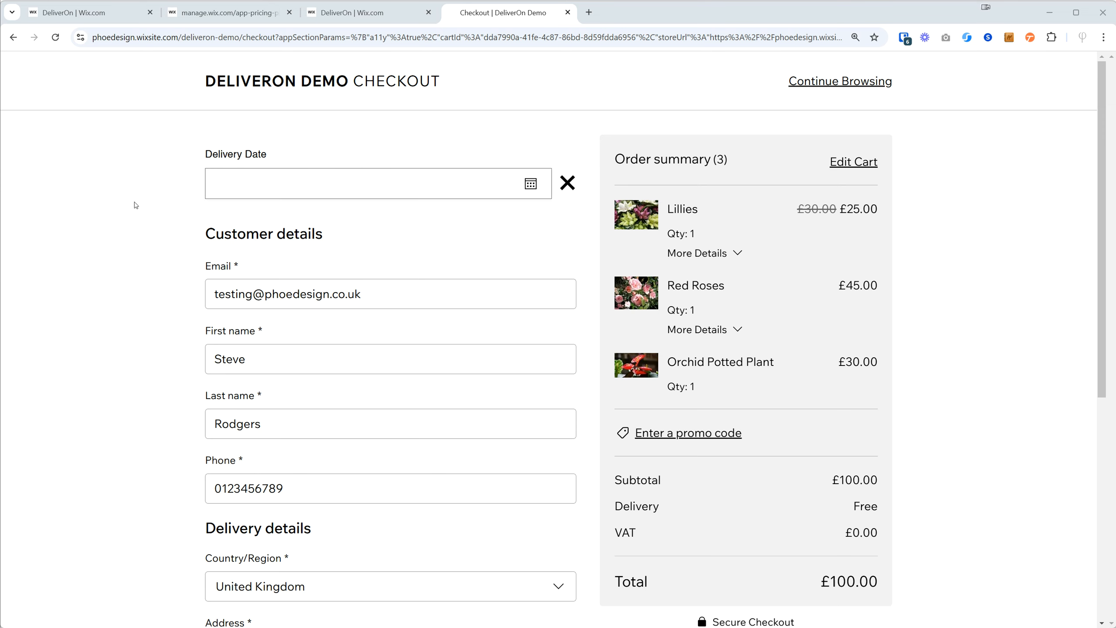
{"action": "scroll", "coordinate": [337, 204], "scroll_direction": "down", "scroll_amount": 5}
{"action": "scroll", "coordinate": [335, 205], "scroll_direction": "down", "scroll_amount": 2}
{"action": "left_click", "coordinate": [464, 453]}
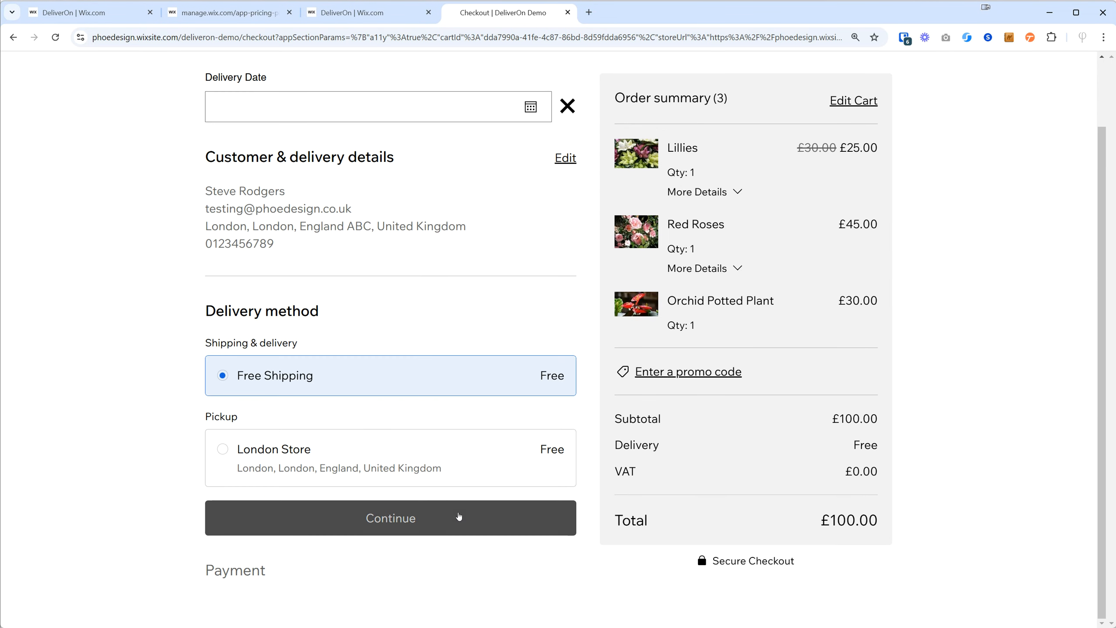
{"action": "left_click", "coordinate": [395, 518]}
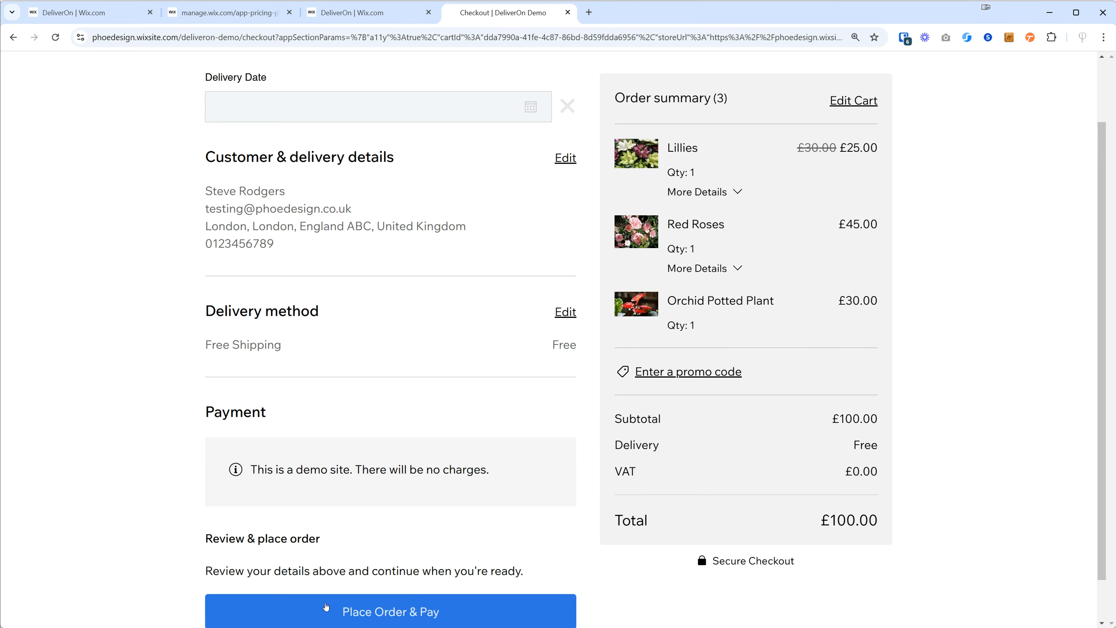
Step: Reopen the customer and delivery details, select 19/12/2024 as the delivery date, and continue to the delivery method stage
{"action": "left_click", "coordinate": [565, 159]}
{"action": "left_click", "coordinate": [512, 110]}
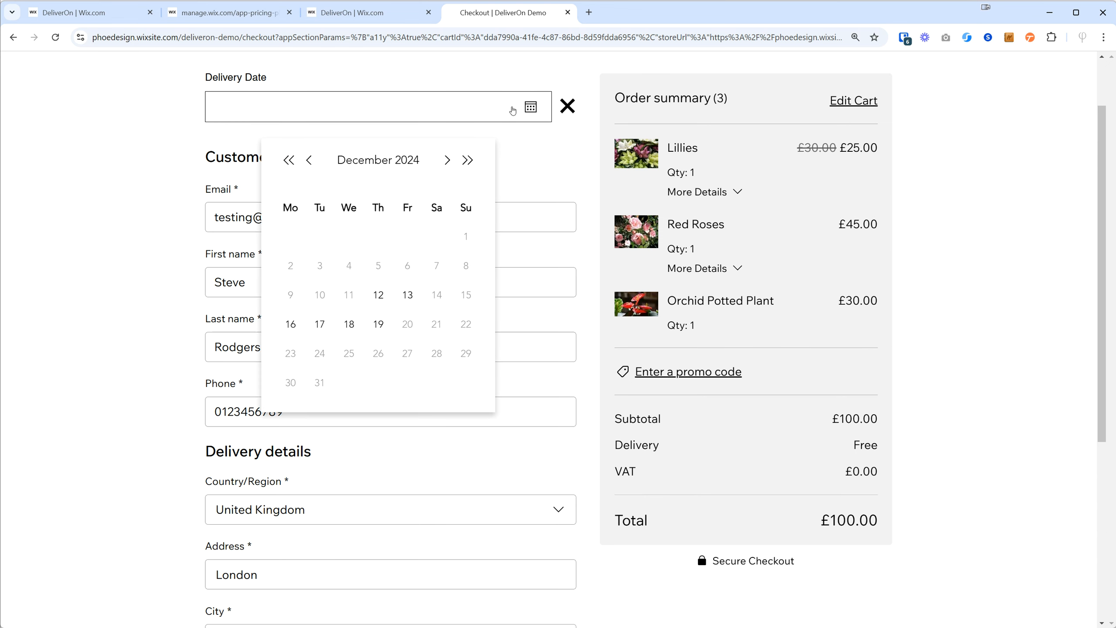
{"action": "left_click", "coordinate": [377, 325]}
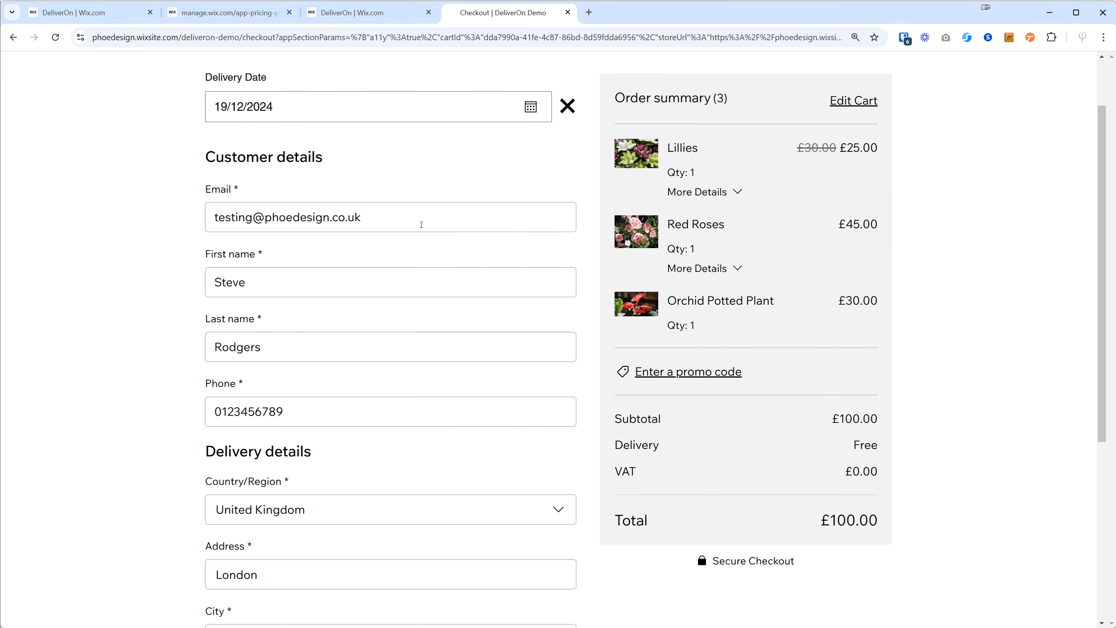
{"action": "scroll", "coordinate": [413, 238], "scroll_direction": "down", "scroll_amount": 5}
{"action": "left_click", "coordinate": [387, 523]}
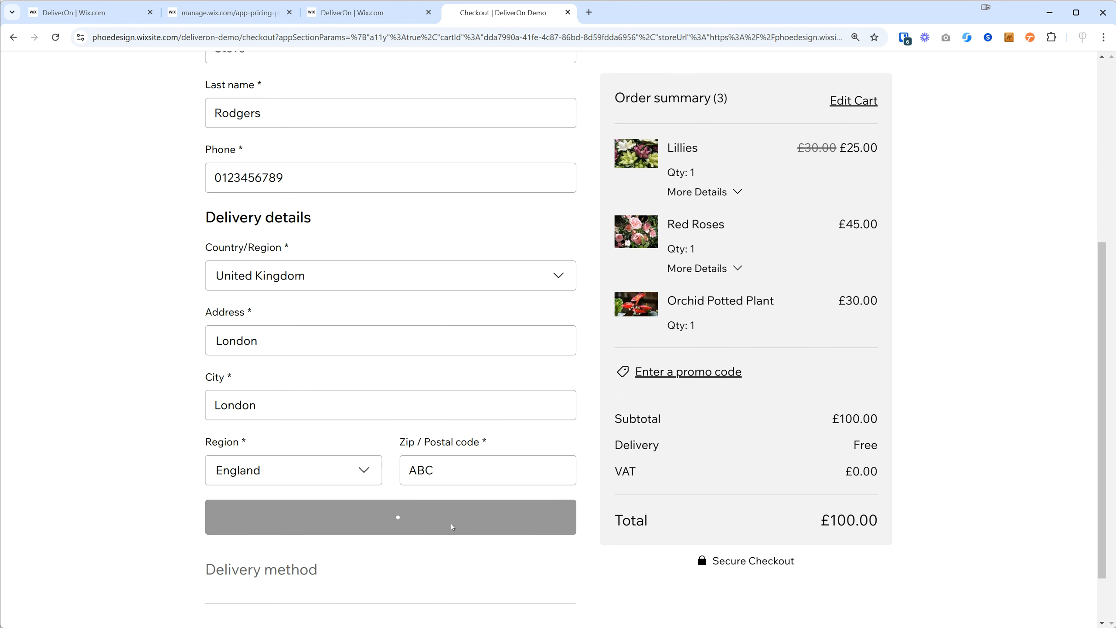
{"action": "scroll", "coordinate": [351, 350], "scroll_direction": "up", "scroll_amount": 3}
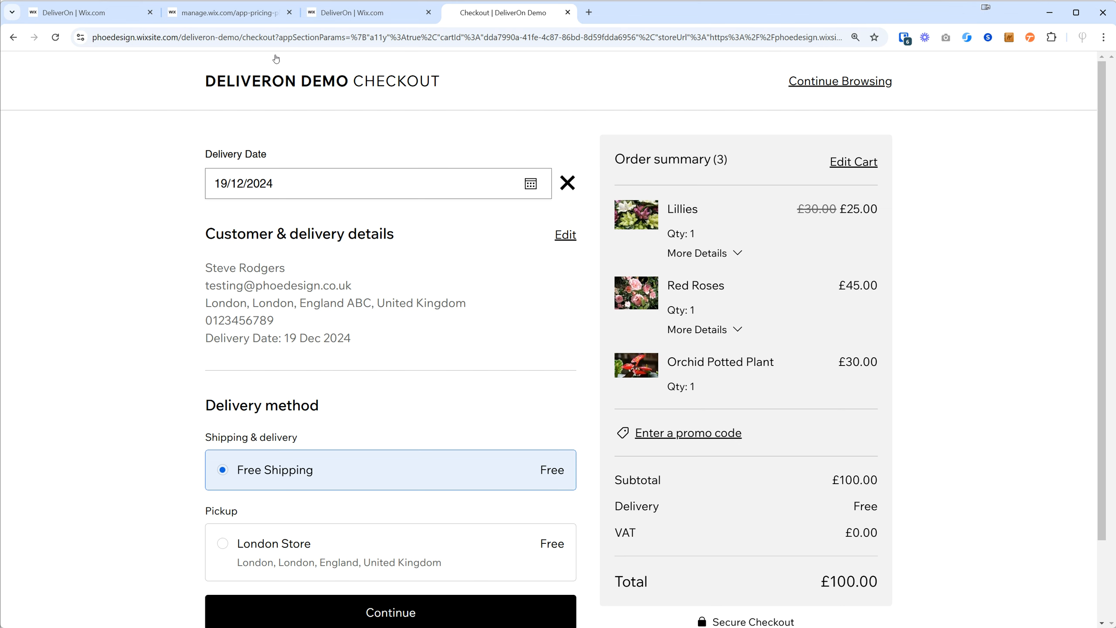
Step: In the DeliverOn settings, set the checkout behaviour to not show the widget (disabled), and save
{"action": "left_click", "coordinate": [364, 17]}
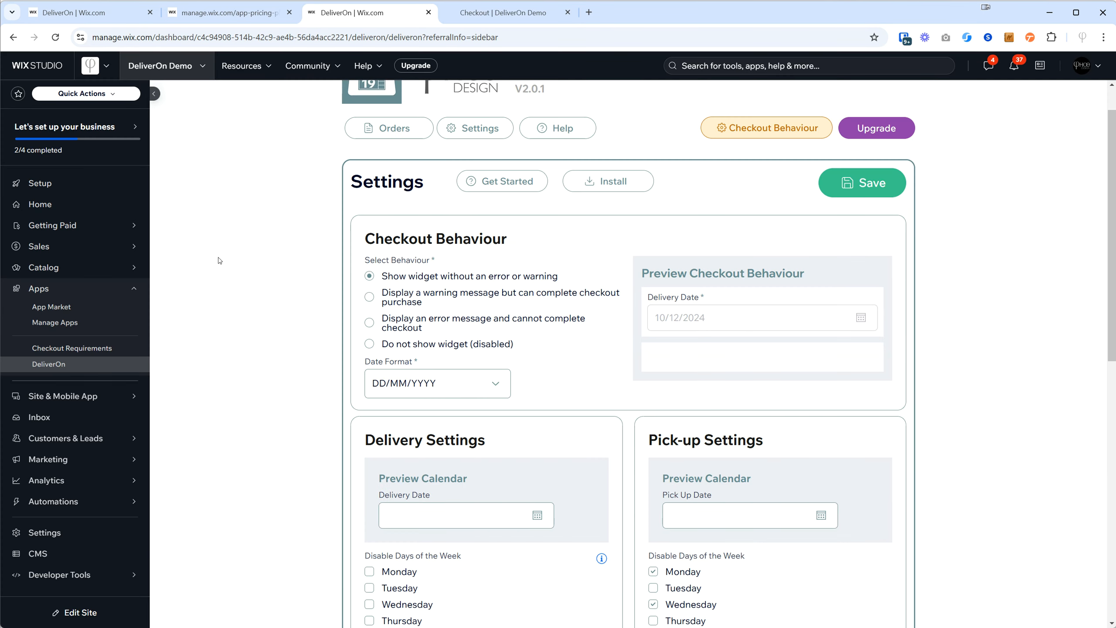
{"action": "left_click", "coordinate": [390, 347]}
{"action": "left_click", "coordinate": [873, 196]}
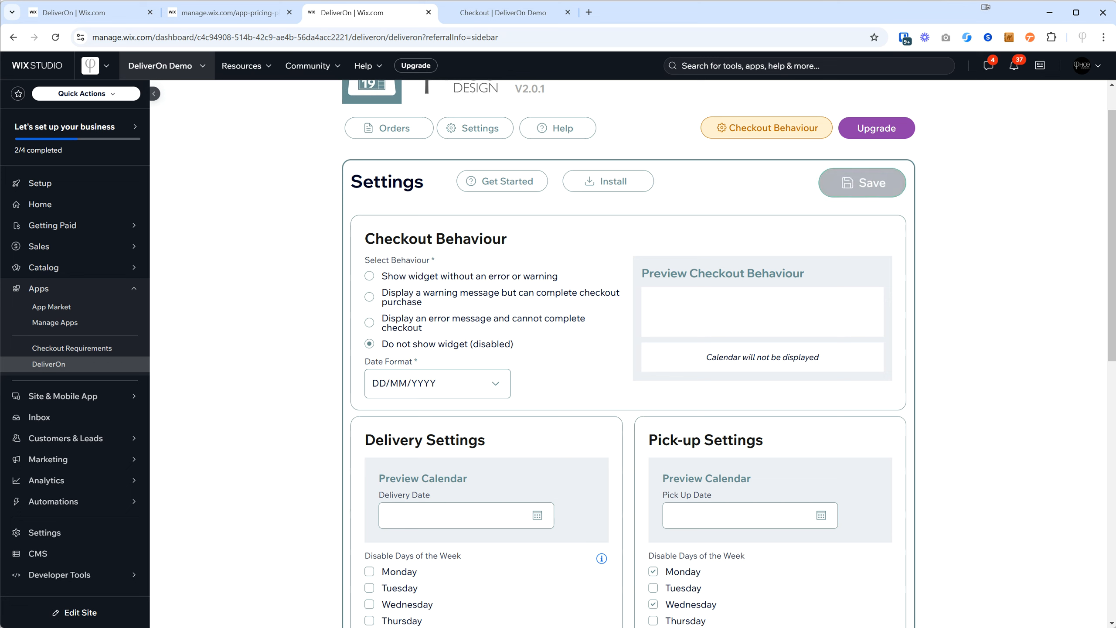
Step: Return to the demo store's checkout, continue with Free Shipping to the payment stage, and check the page for the delivery date widget
{"action": "left_click", "coordinate": [532, 14]}
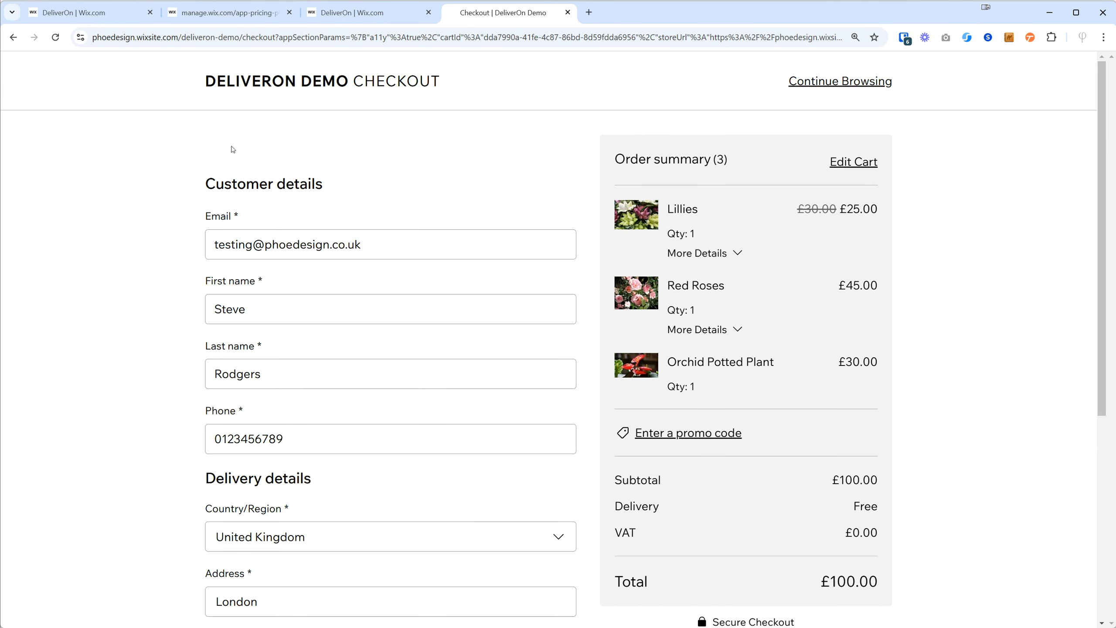
{"action": "scroll", "coordinate": [418, 161], "scroll_direction": "down", "scroll_amount": 5}
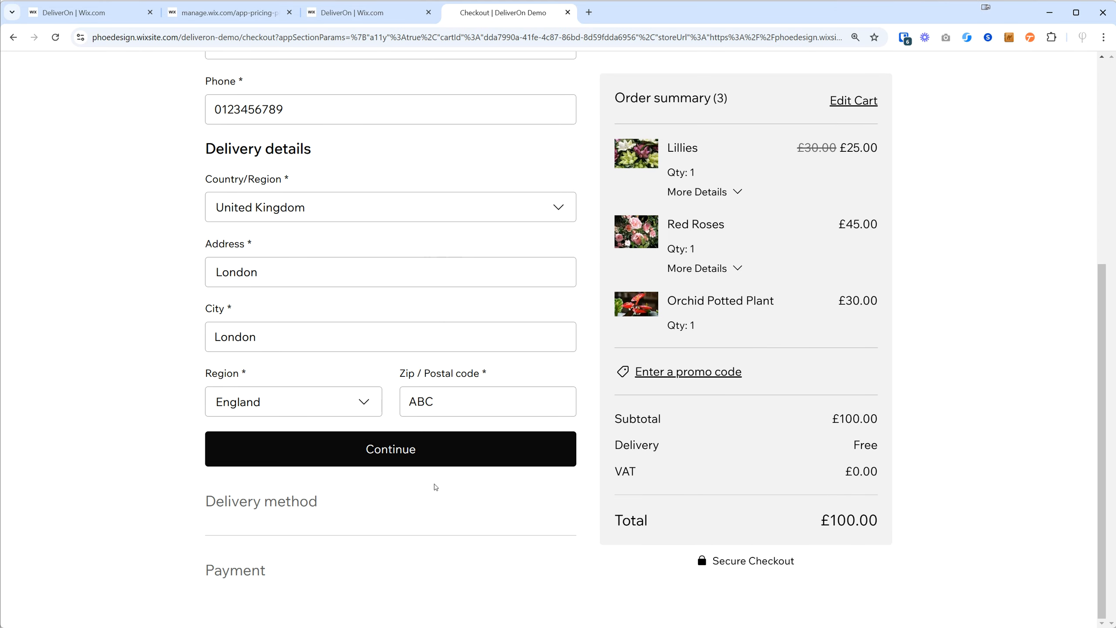
{"action": "left_click", "coordinate": [380, 457]}
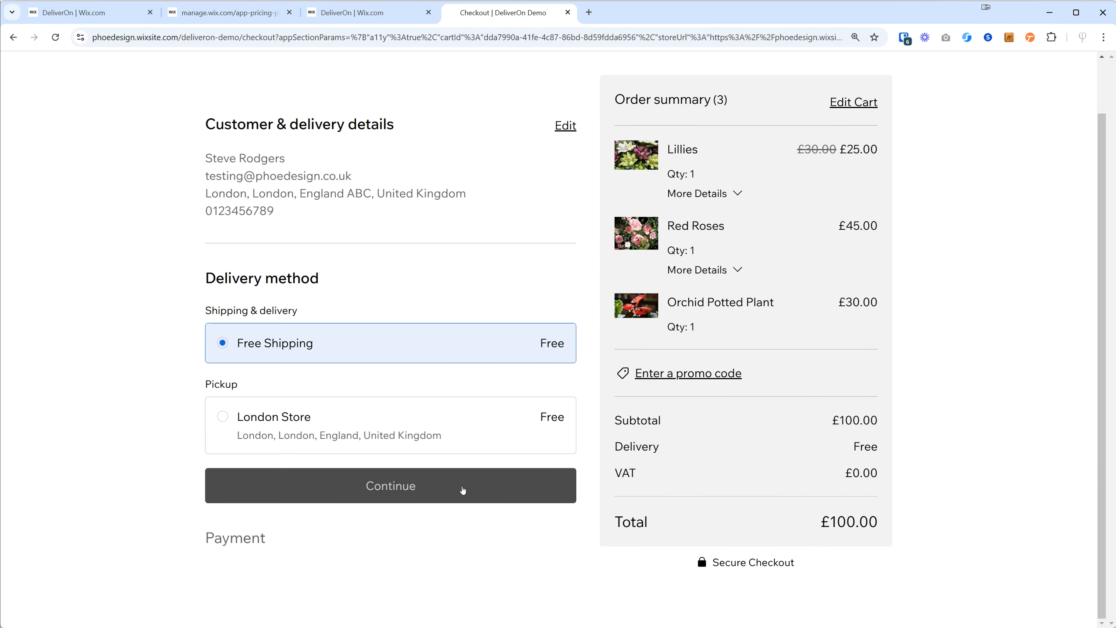
{"action": "left_click", "coordinate": [390, 490]}
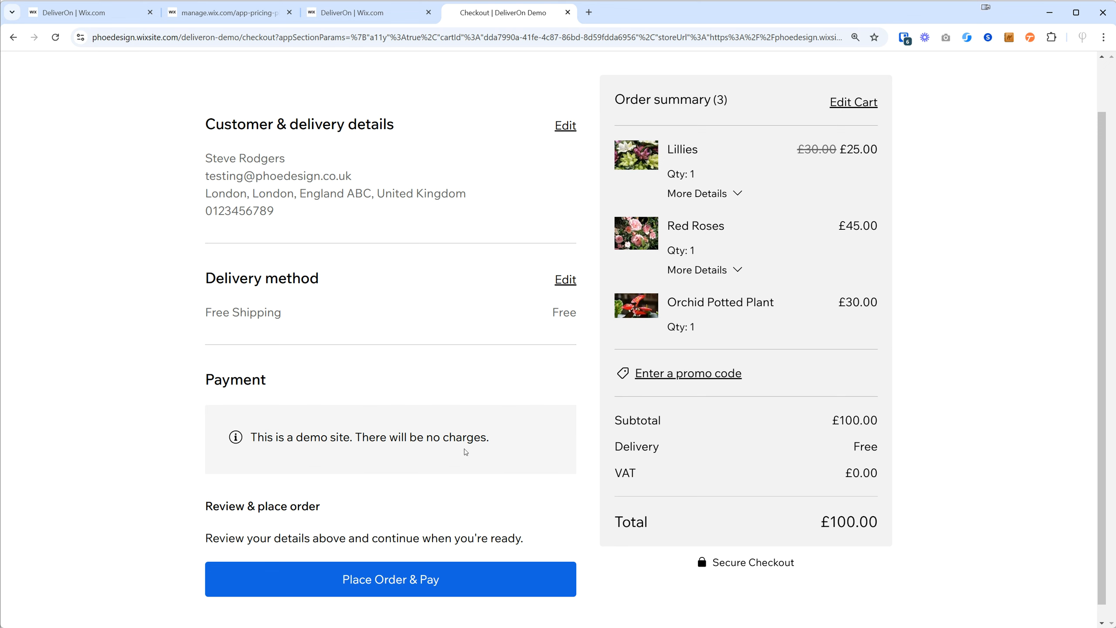
{"action": "left_click", "coordinate": [374, 560]}
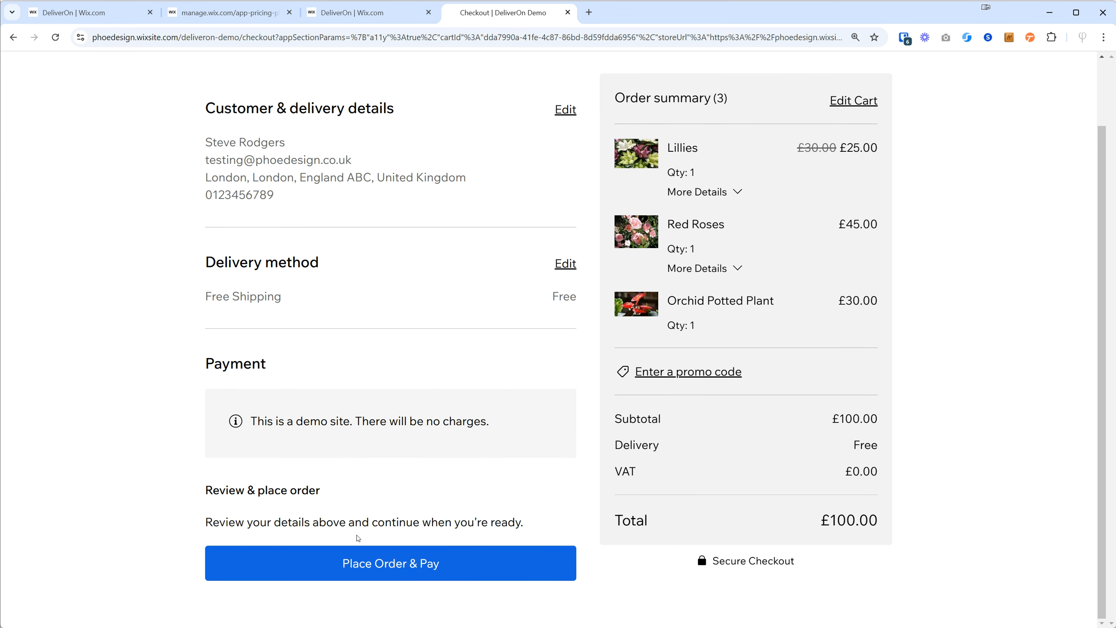
{"action": "scroll", "coordinate": [424, 519], "scroll_direction": "up", "scroll_amount": 2}
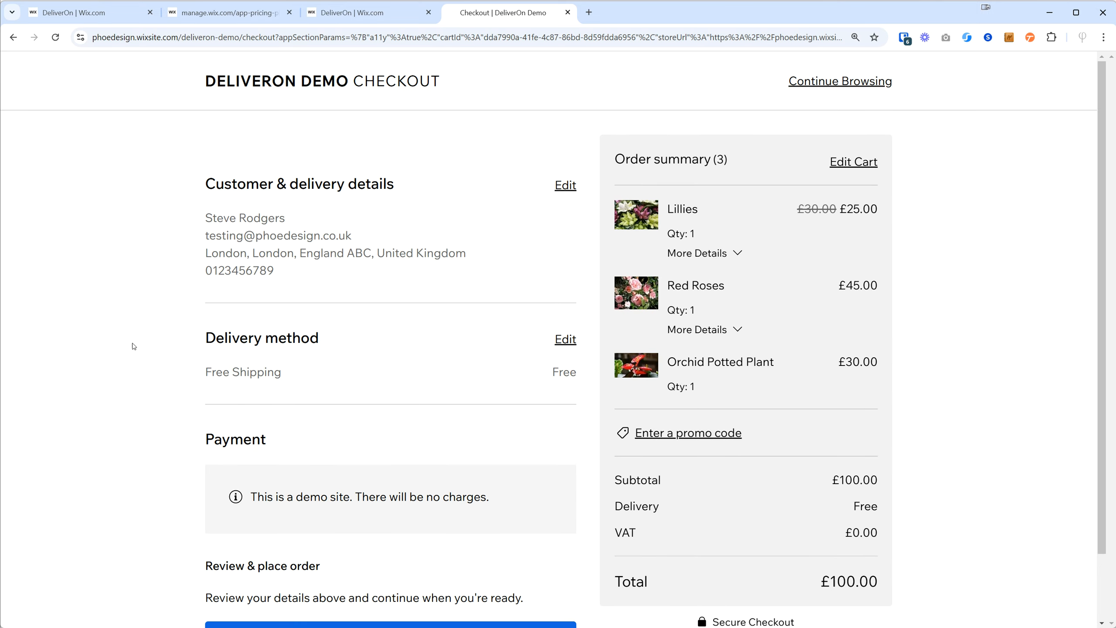
{"action": "scroll", "coordinate": [88, 186], "scroll_direction": "down", "scroll_amount": 2}
{"action": "scroll", "coordinate": [189, 200], "scroll_direction": "up", "scroll_amount": 2}
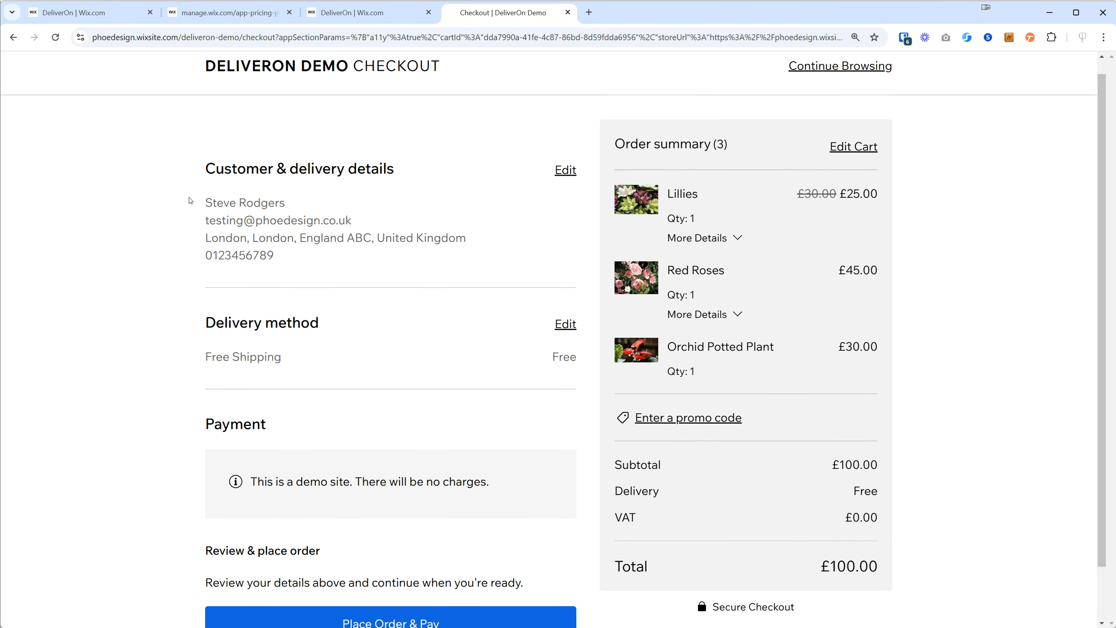
Step: In the DeliverOn settings, set the checkout behaviour to display an error message and prevent completing the checkout, and save
{"action": "left_click", "coordinate": [350, 15]}
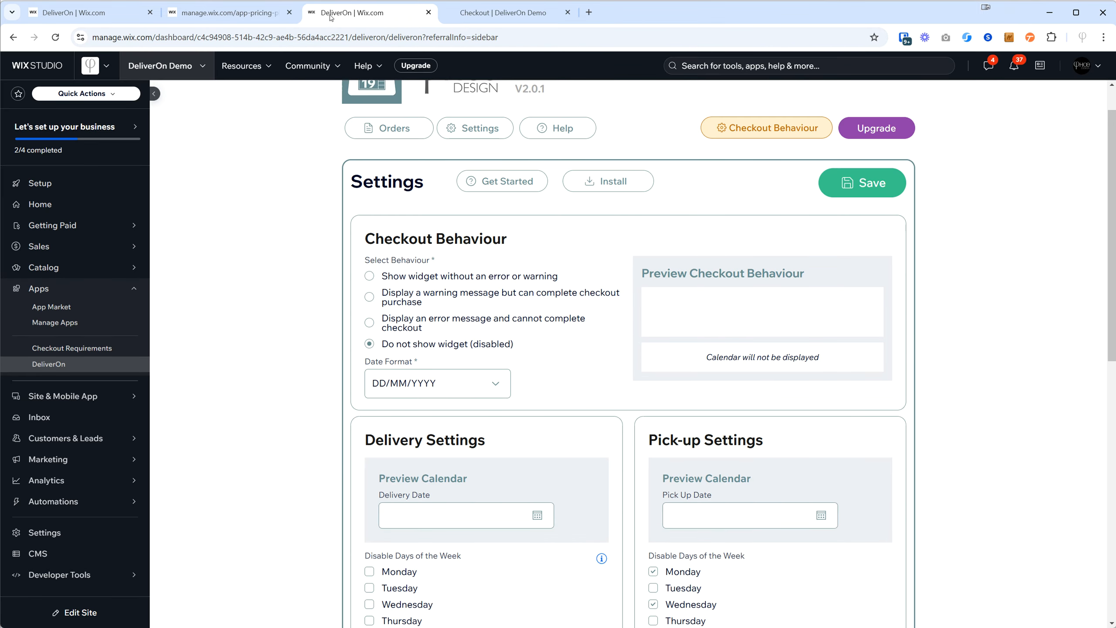
{"action": "left_click", "coordinate": [370, 322]}
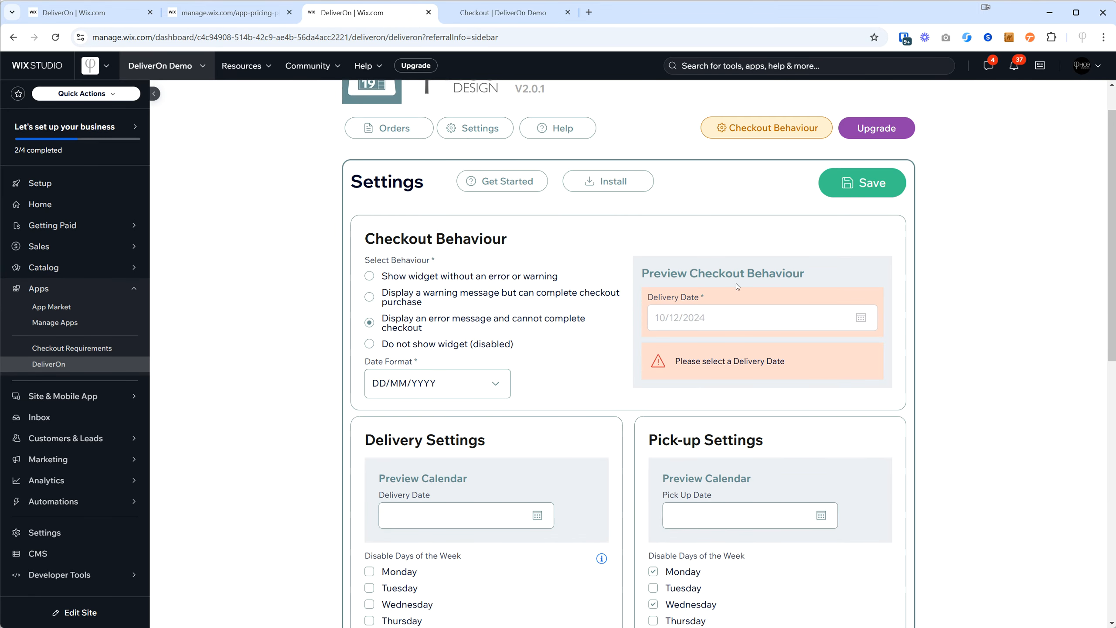
{"action": "left_click", "coordinate": [855, 185]}
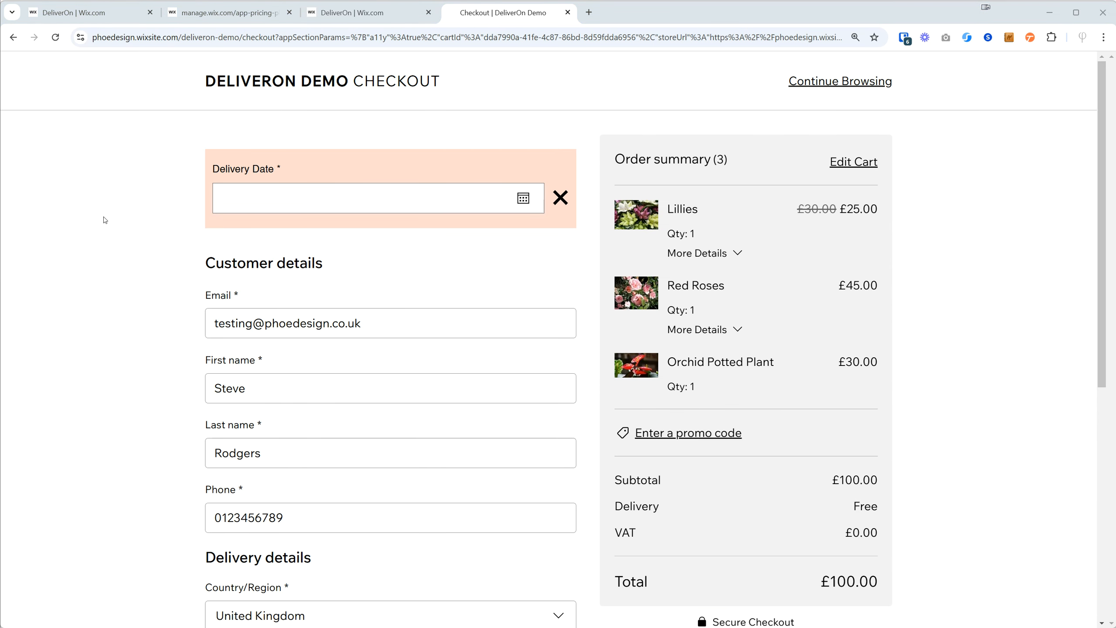
Step: On the demo store's checkout page, select 19/12/2024 as the required delivery date
{"action": "left_click", "coordinate": [342, 201]}
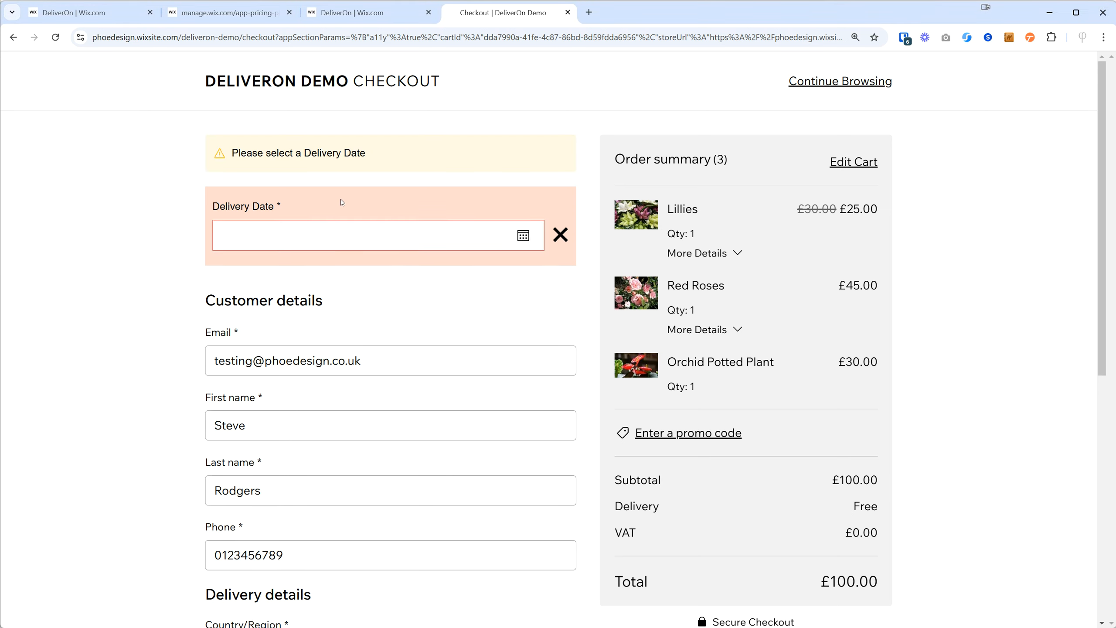
{"action": "left_click", "coordinate": [361, 236]}
{"action": "left_click", "coordinate": [377, 453]}
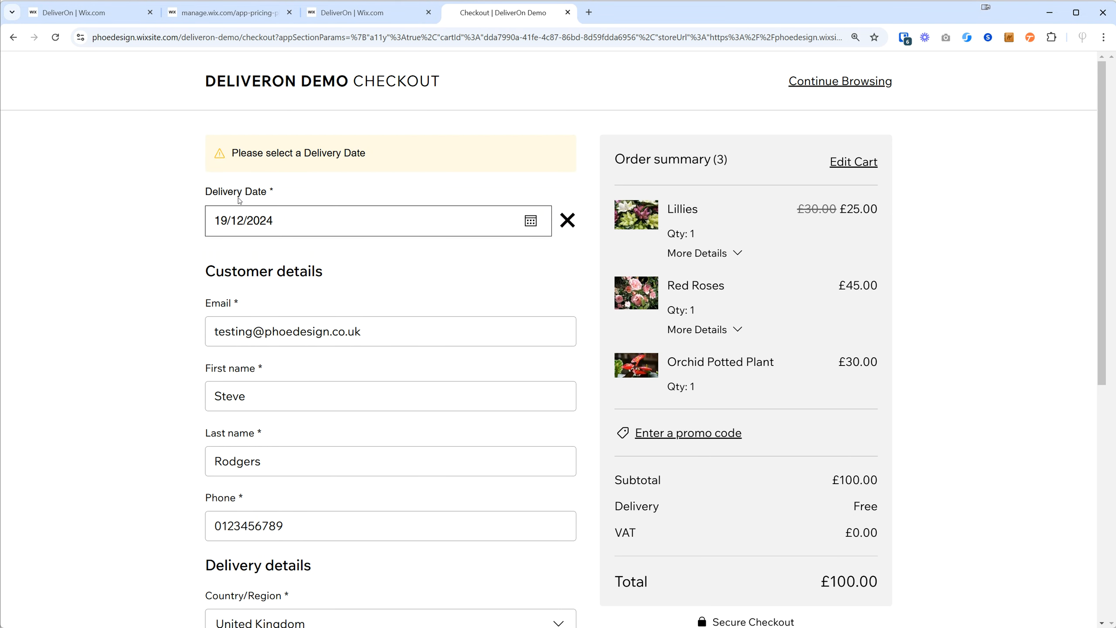
Step: Continue the checkout with the existing customer details and Free Shipping, and place the order
{"action": "scroll", "coordinate": [430, 253], "scroll_direction": "down", "scroll_amount": 8}
{"action": "left_click", "coordinate": [389, 449]}
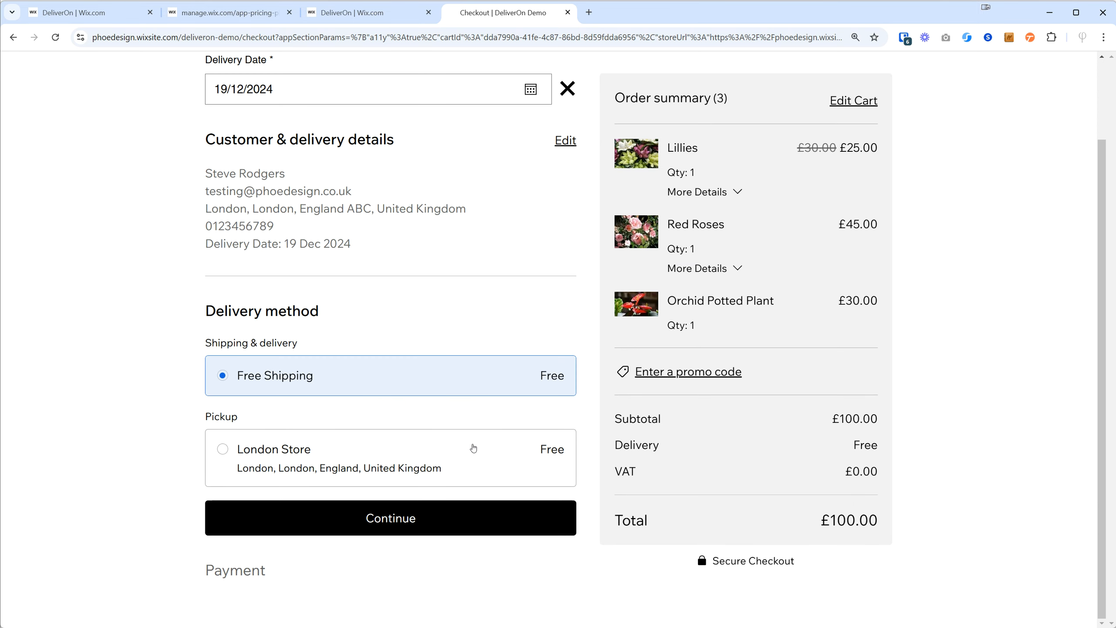
{"action": "left_click", "coordinate": [385, 502]}
{"action": "scroll", "coordinate": [389, 550], "scroll_direction": "down", "scroll_amount": 1}
{"action": "left_click", "coordinate": [391, 565]}
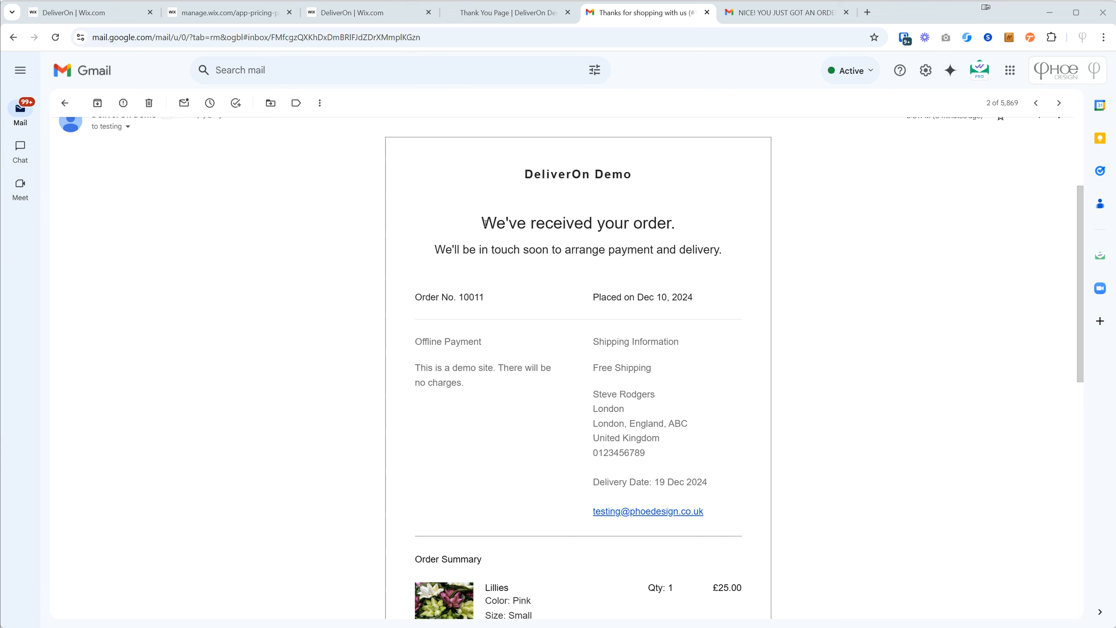
Step: In Gmail, review the customer's order confirmation email, including the shipping information and delivery date
{"action": "left_click_drag", "start_coordinate": [485, 223], "coordinate": [692, 224]}
{"action": "left_click", "coordinate": [627, 381]}
{"action": "scroll", "coordinate": [616, 484], "scroll_direction": "down", "scroll_amount": 1}
{"action": "left_click_drag", "start_coordinate": [594, 424], "coordinate": [708, 423]}
{"action": "left_click_drag", "start_coordinate": [708, 423], "coordinate": [593, 425]}
{"action": "left_click", "coordinate": [696, 428]}
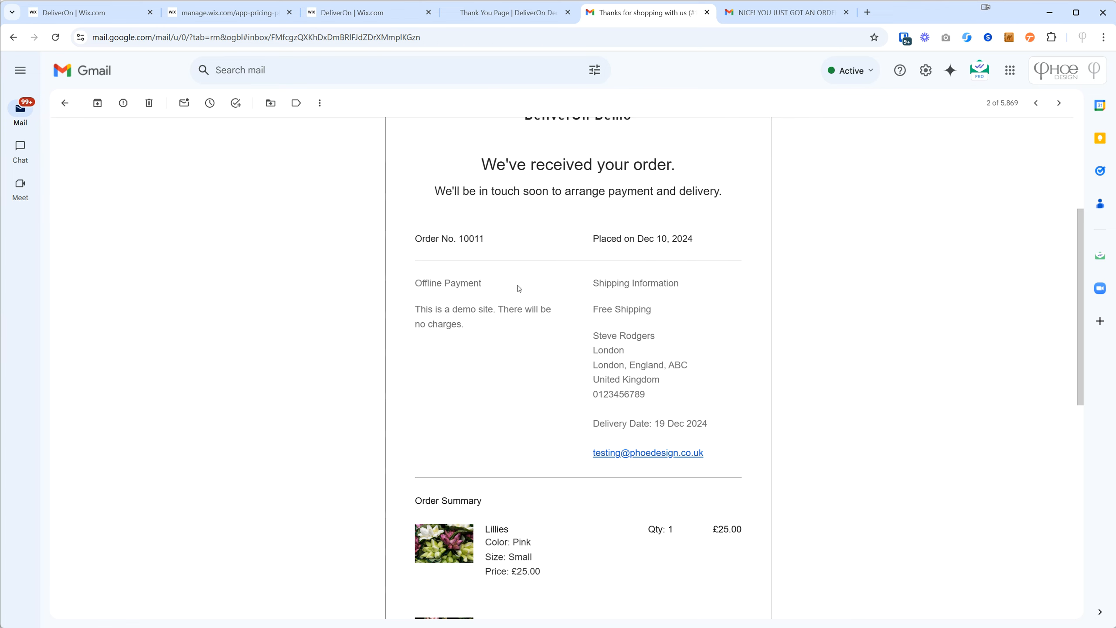
Step: Open the store owner's new-order notification email and examine its order information, shipping details and delivery date
{"action": "left_click", "coordinate": [759, 13]}
{"action": "scroll", "coordinate": [675, 306], "scroll_direction": "up", "scroll_amount": 2}
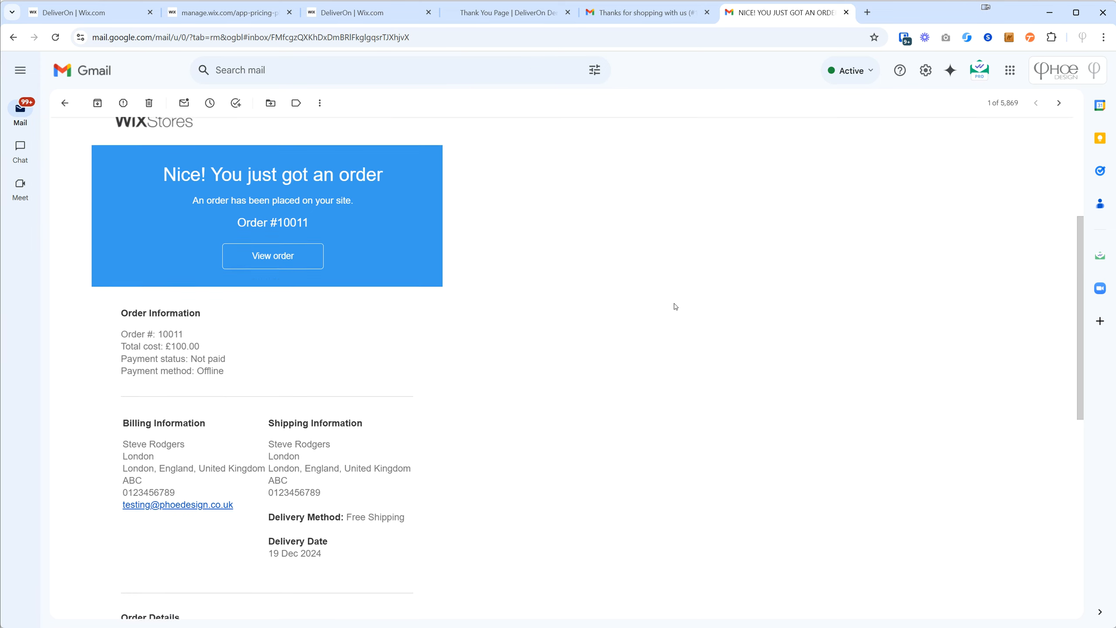
{"action": "left_click_drag", "start_coordinate": [166, 179], "coordinate": [409, 188]}
{"action": "left_click", "coordinate": [439, 242]}
{"action": "scroll", "coordinate": [460, 265], "scroll_direction": "down", "scroll_amount": 3}
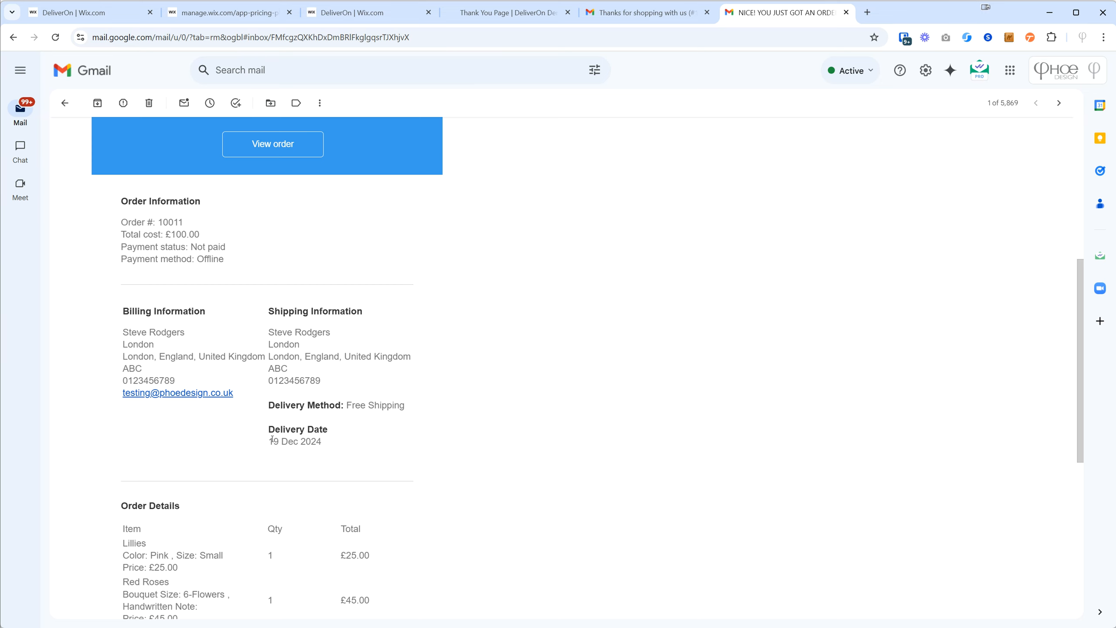
Step: Check the delivery date and the ordered items in the store owner's notification email
{"action": "left_click_drag", "start_coordinate": [270, 430], "coordinate": [328, 446]}
{"action": "left_click", "coordinate": [328, 447]}
{"action": "scroll", "coordinate": [345, 443], "scroll_direction": "down", "scroll_amount": 1}
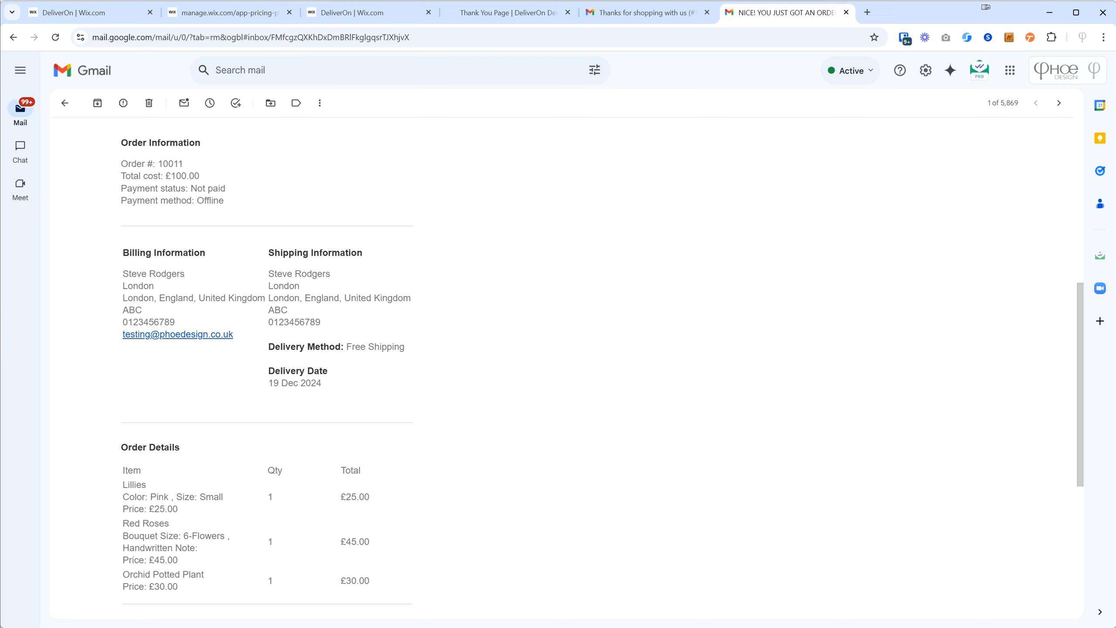
Step: Switch back to the DeliverOn dashboard in Wix and open its Orders list
{"action": "left_click", "coordinate": [387, 16]}
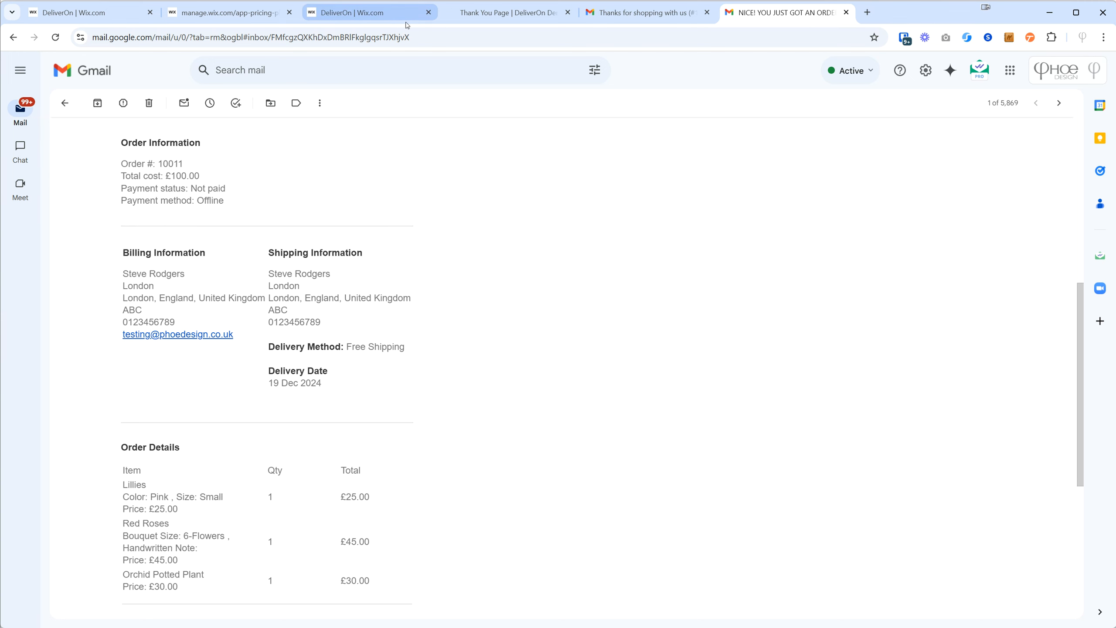
{"action": "scroll", "coordinate": [298, 221], "scroll_direction": "up", "scroll_amount": 1}
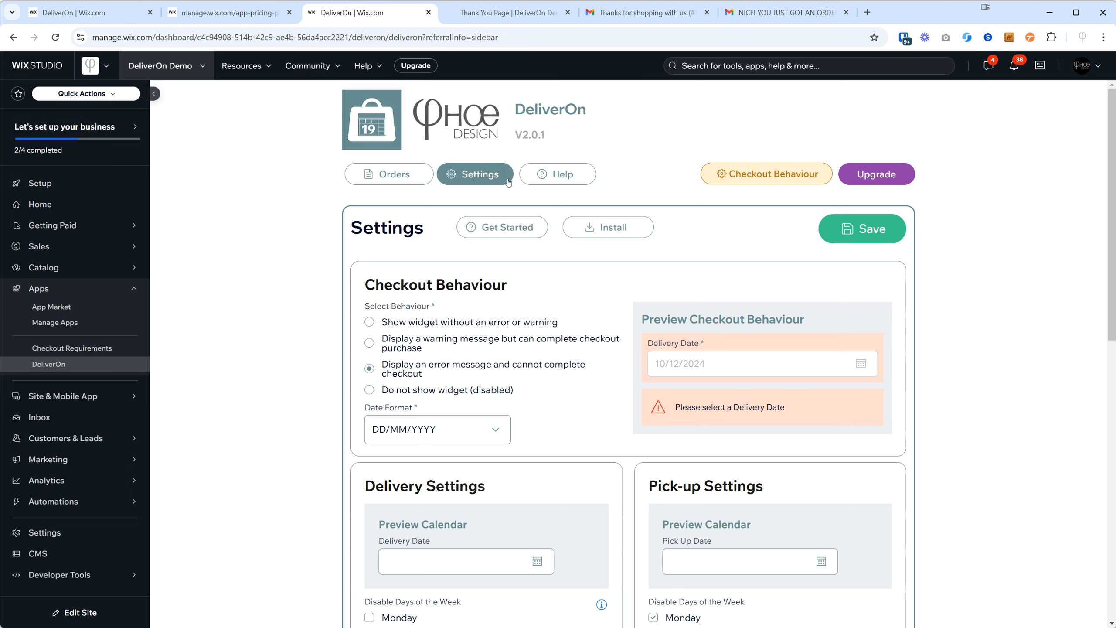
{"action": "left_click", "coordinate": [370, 177]}
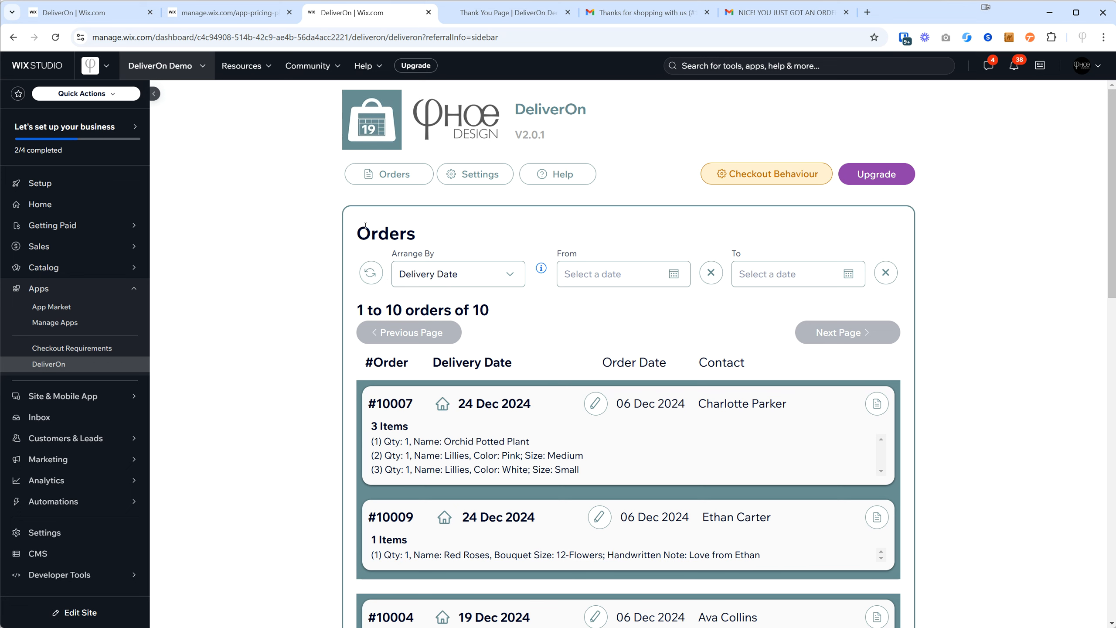
Step: Examine how the orders are grouped by delivery date, including their delivery or pick-up icons, order dates and contacts
{"action": "scroll", "coordinate": [364, 232], "scroll_direction": "down", "scroll_amount": 1}
{"action": "scroll", "coordinate": [364, 232], "scroll_direction": "down", "scroll_amount": 2}
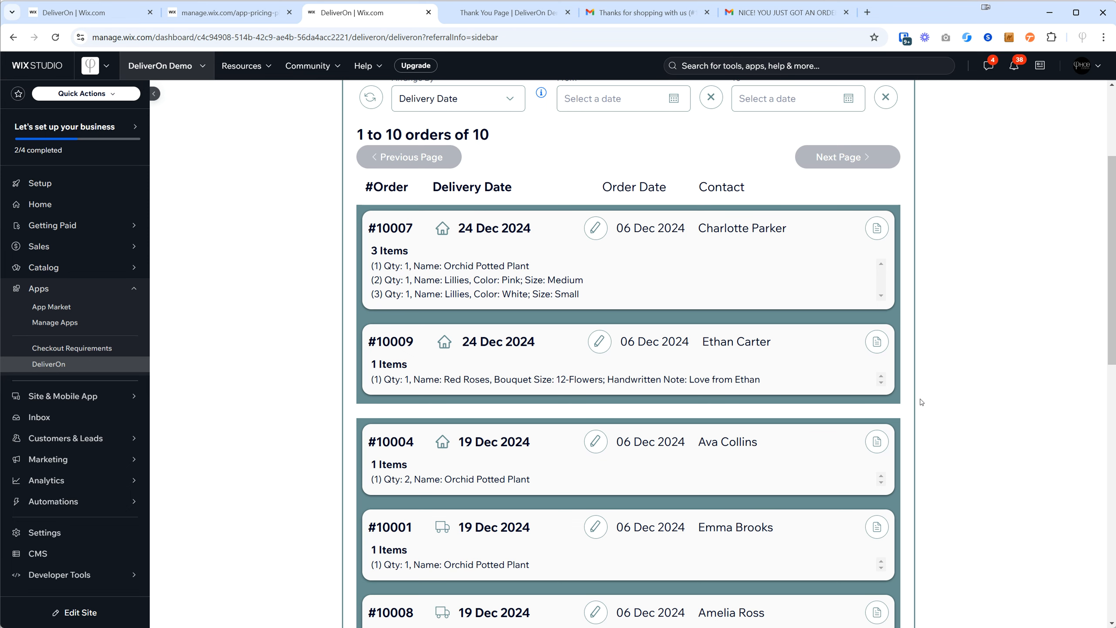
{"action": "scroll", "coordinate": [331, 200], "scroll_direction": "down", "scroll_amount": 4}
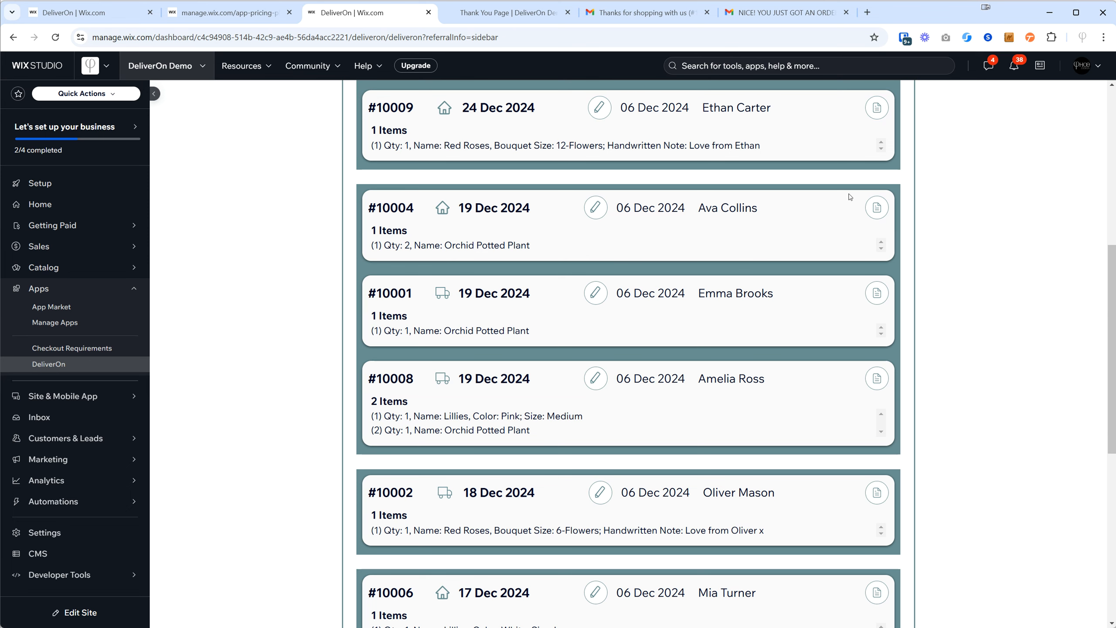
{"action": "scroll", "coordinate": [356, 400], "scroll_direction": "down", "scroll_amount": 2}
{"action": "scroll", "coordinate": [356, 399], "scroll_direction": "down", "scroll_amount": 2}
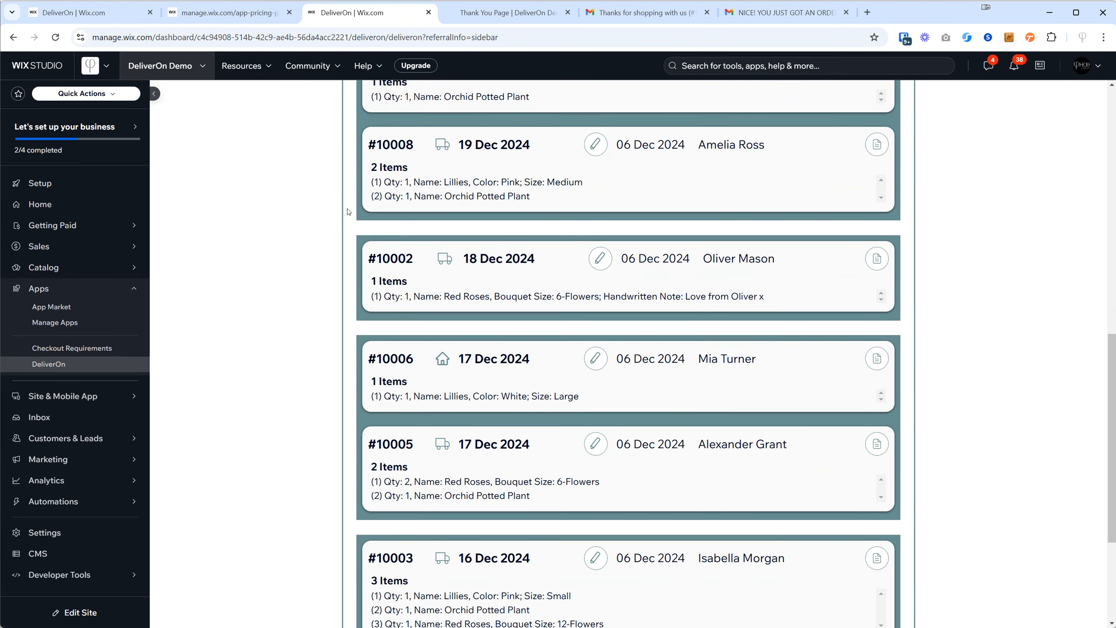
{"action": "scroll", "coordinate": [355, 346], "scroll_direction": "down", "scroll_amount": 1}
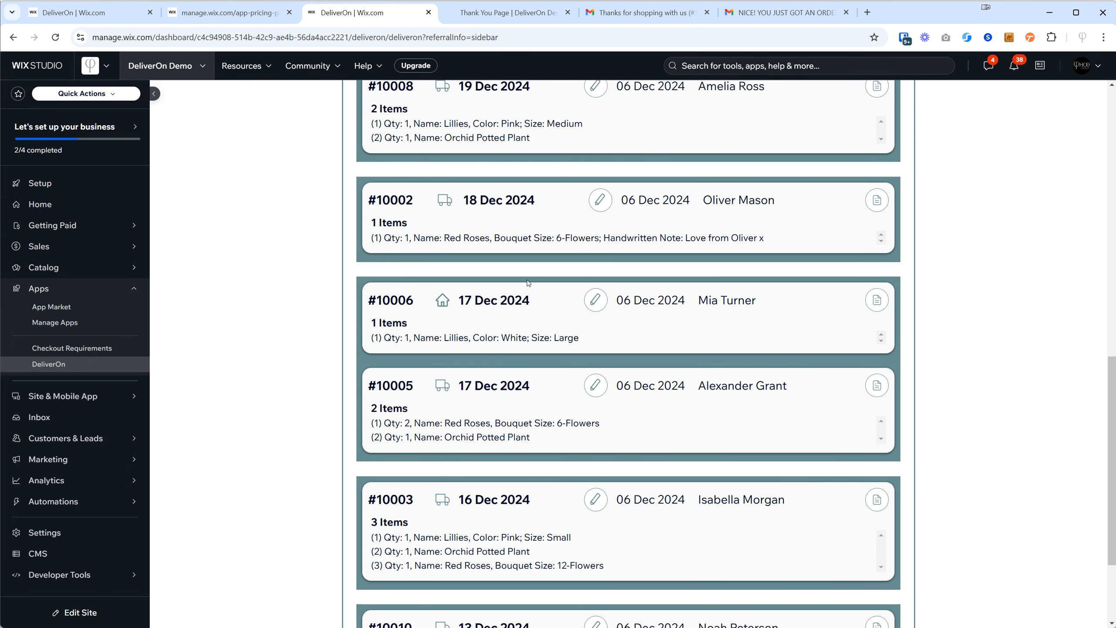
{"action": "scroll", "coordinate": [575, 308], "scroll_direction": "up", "scroll_amount": 8}
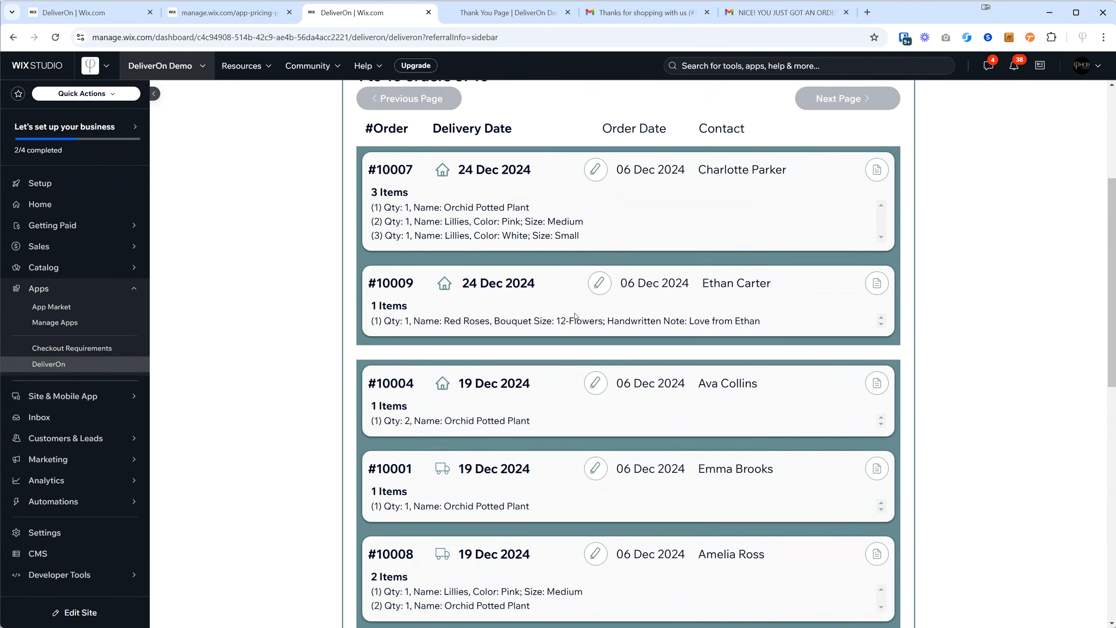
{"action": "scroll", "coordinate": [575, 315], "scroll_direction": "up", "scroll_amount": 1}
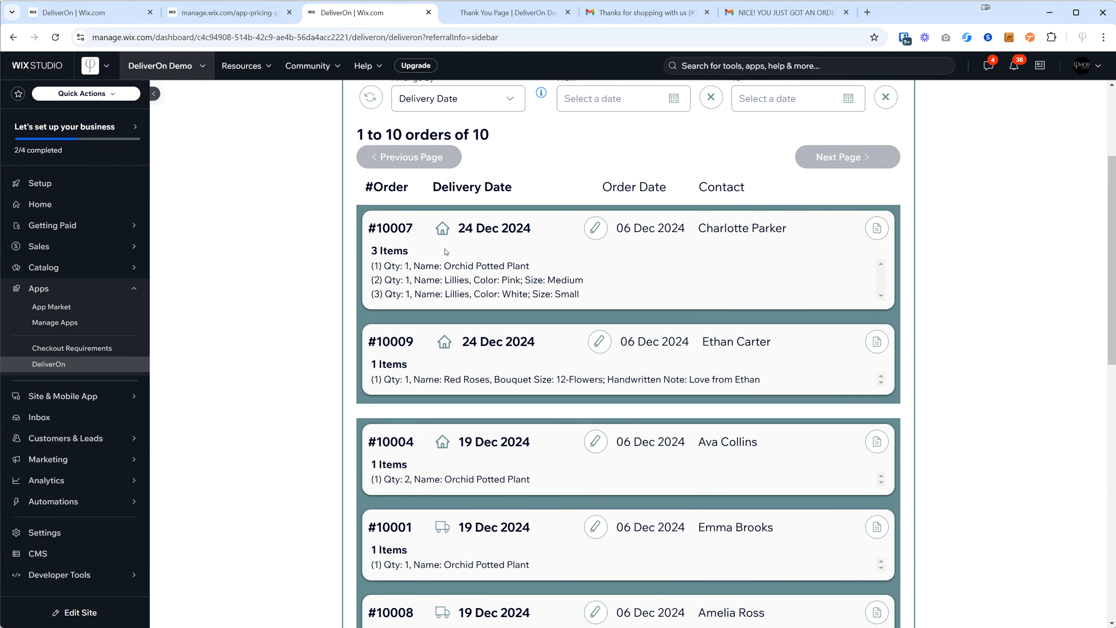
{"action": "scroll", "coordinate": [453, 269], "scroll_direction": "up", "scroll_amount": 1}
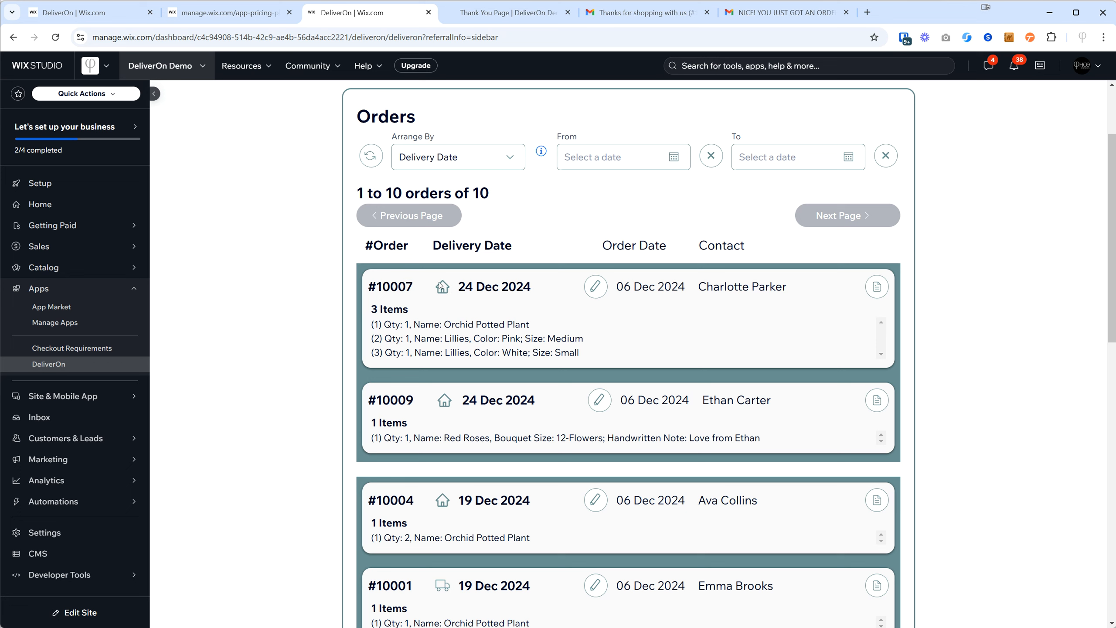
Step: Examine the item names, colours and sizes listed in the first order, due 24 Dec 2024
{"action": "left_click_drag", "start_coordinate": [386, 324], "coordinate": [548, 338]}
{"action": "left_click", "coordinate": [400, 321]}
{"action": "left_click_drag", "start_coordinate": [393, 325], "coordinate": [585, 342]}
{"action": "left_click", "coordinate": [526, 325]}
{"action": "left_click", "coordinate": [471, 339]}
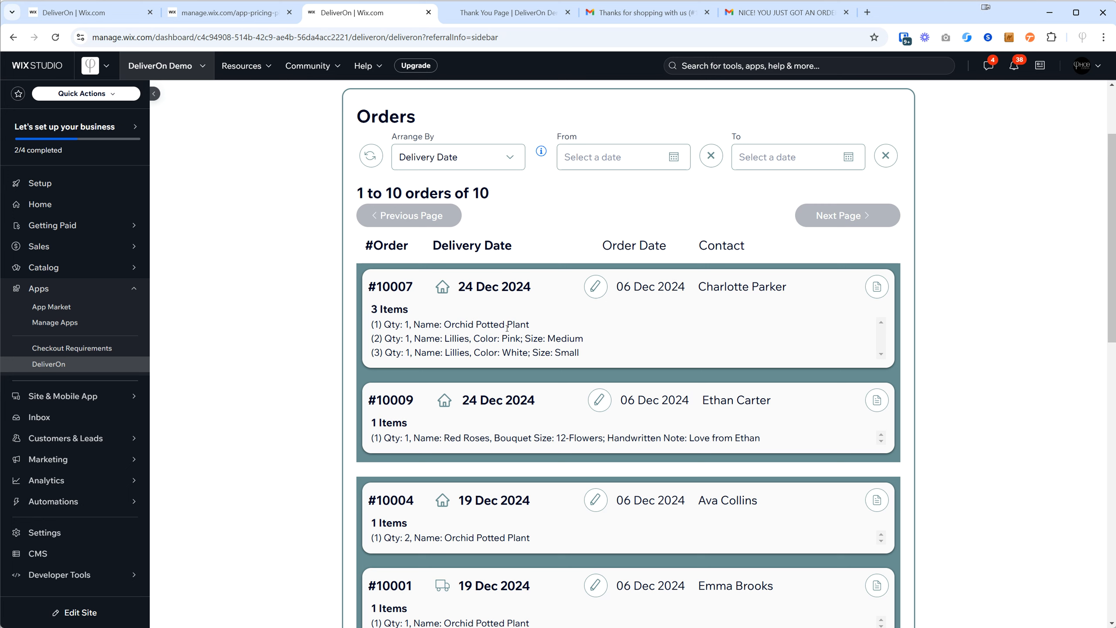
Step: Open the first order's Wix order details and examine its items, payment, activity and the Delivery Date under Order info
{"action": "left_click", "coordinate": [877, 290]}
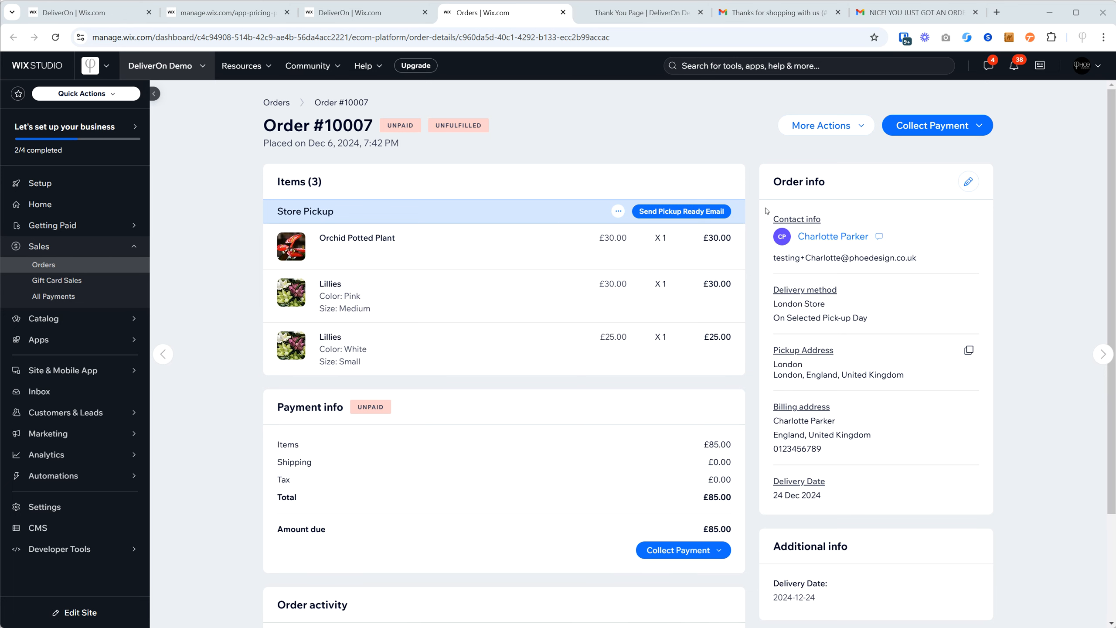
{"action": "scroll", "coordinate": [751, 396], "scroll_direction": "down", "scroll_amount": 3}
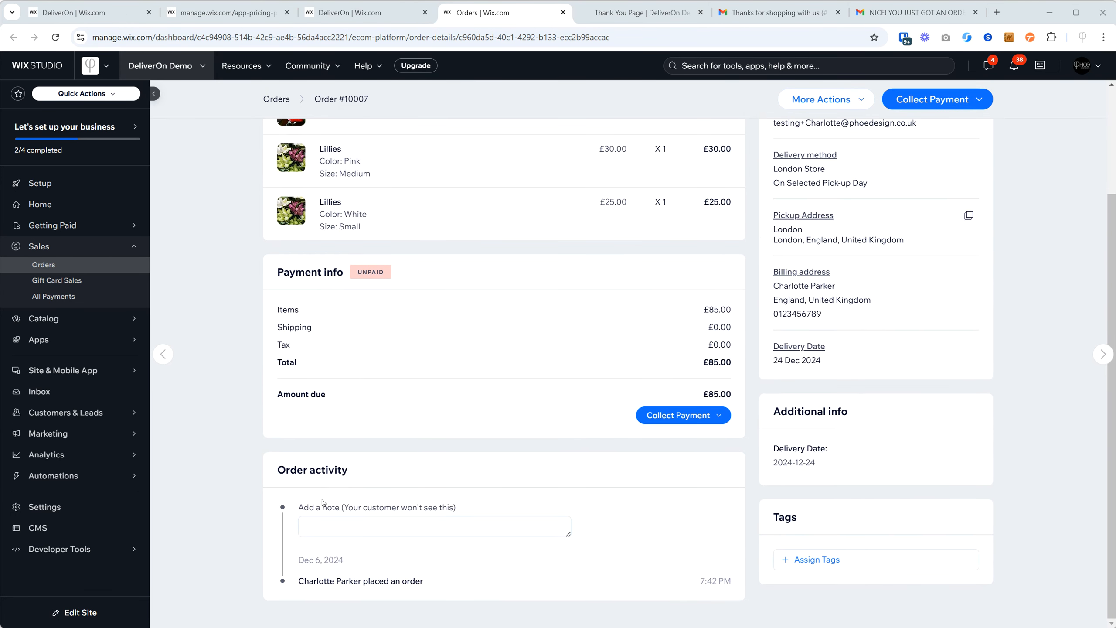
{"action": "scroll", "coordinate": [736, 496], "scroll_direction": "up", "scroll_amount": 2}
{"action": "scroll", "coordinate": [737, 496], "scroll_direction": "down", "scroll_amount": 2}
{"action": "scroll", "coordinate": [773, 175], "scroll_direction": "up", "scroll_amount": 3}
{"action": "scroll", "coordinate": [773, 175], "scroll_direction": "down", "scroll_amount": 3}
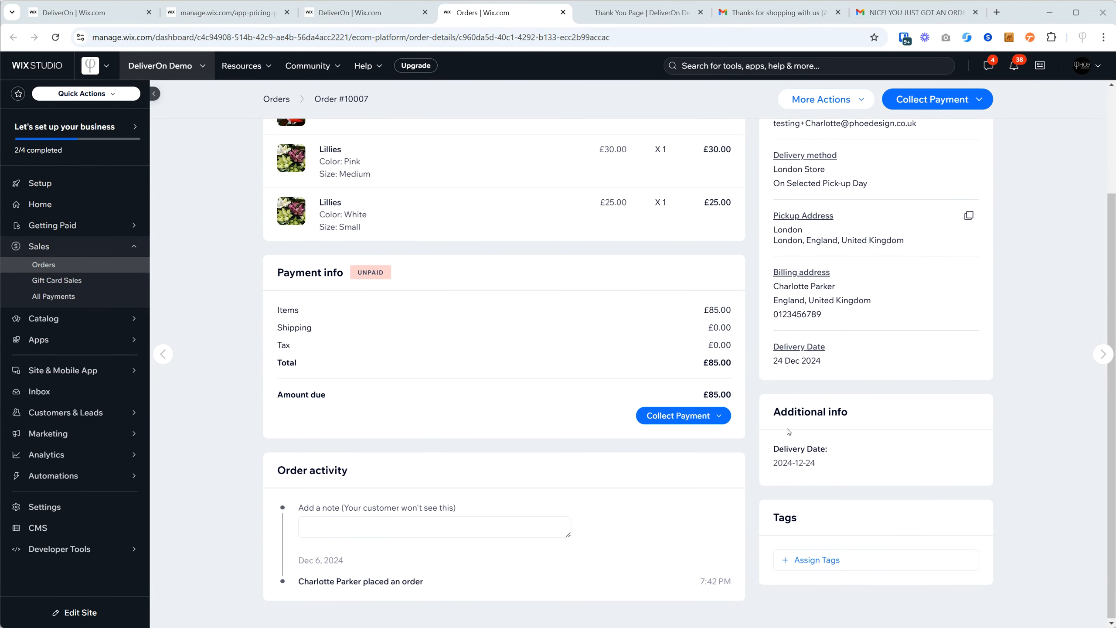
{"action": "mouse_move", "coordinate": [773, 346]}
{"action": "left_mouse_down"}
{"action": "mouse_move", "coordinate": [865, 374]}
{"action": "mouse_move", "coordinate": [778, 359]}
{"action": "left_mouse_up"}
{"action": "left_click", "coordinate": [829, 367]}
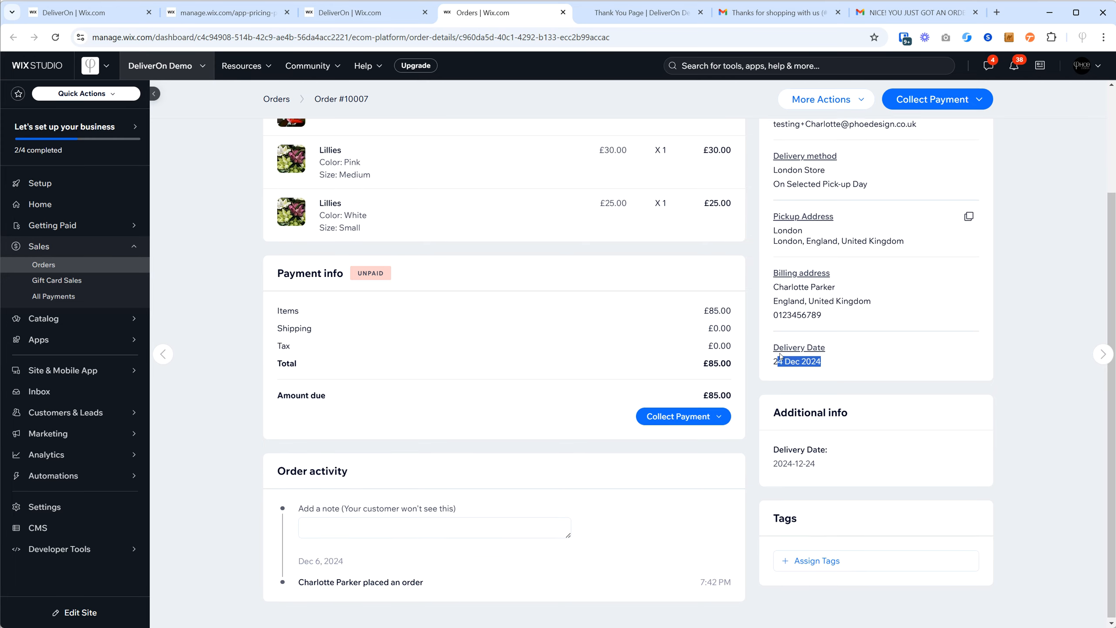
{"action": "scroll", "coordinate": [768, 200], "scroll_direction": "up", "scroll_amount": 3}
{"action": "scroll", "coordinate": [784, 285], "scroll_direction": "down", "scroll_amount": 2}
{"action": "scroll", "coordinate": [767, 163], "scroll_direction": "up", "scroll_amount": 2}
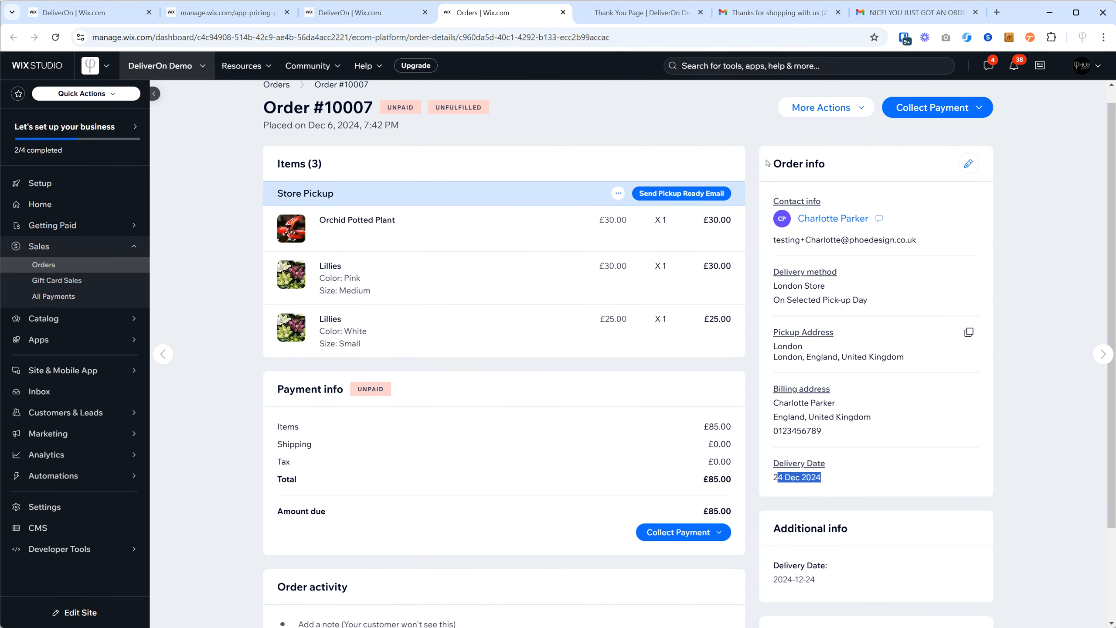
Step: Check the Delivery Date value in the order's Additional info section
{"action": "left_click", "coordinate": [950, 482]}
{"action": "scroll", "coordinate": [844, 538], "scroll_direction": "down", "scroll_amount": 3}
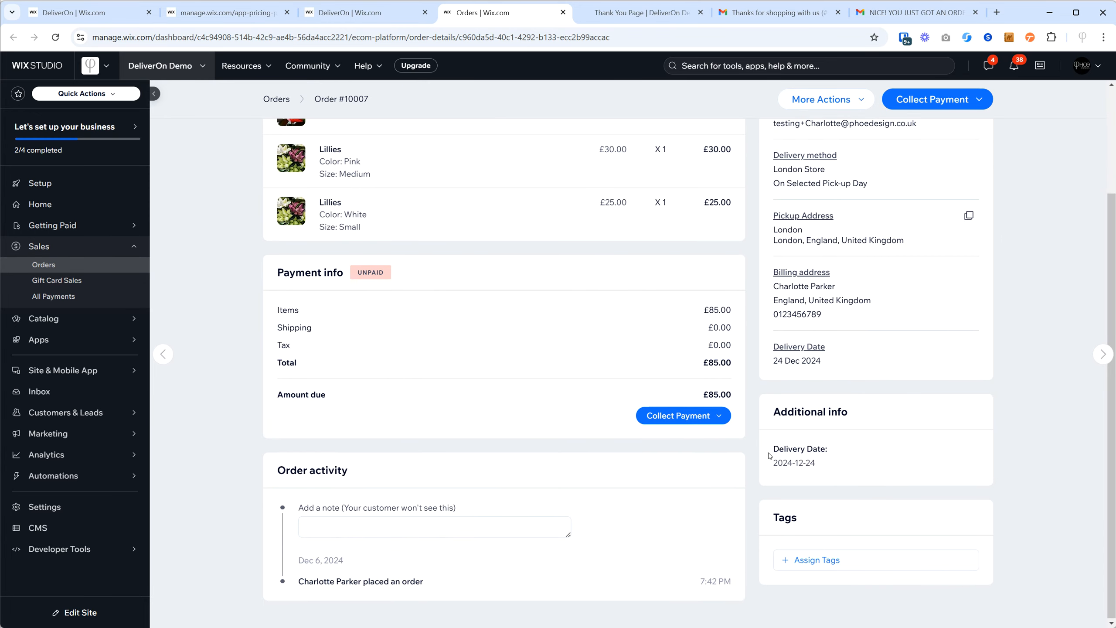
{"action": "left_click_drag", "start_coordinate": [773, 468], "coordinate": [850, 464]}
{"action": "left_click", "coordinate": [825, 467]}
{"action": "scroll", "coordinate": [797, 486], "scroll_direction": "up", "scroll_amount": 3}
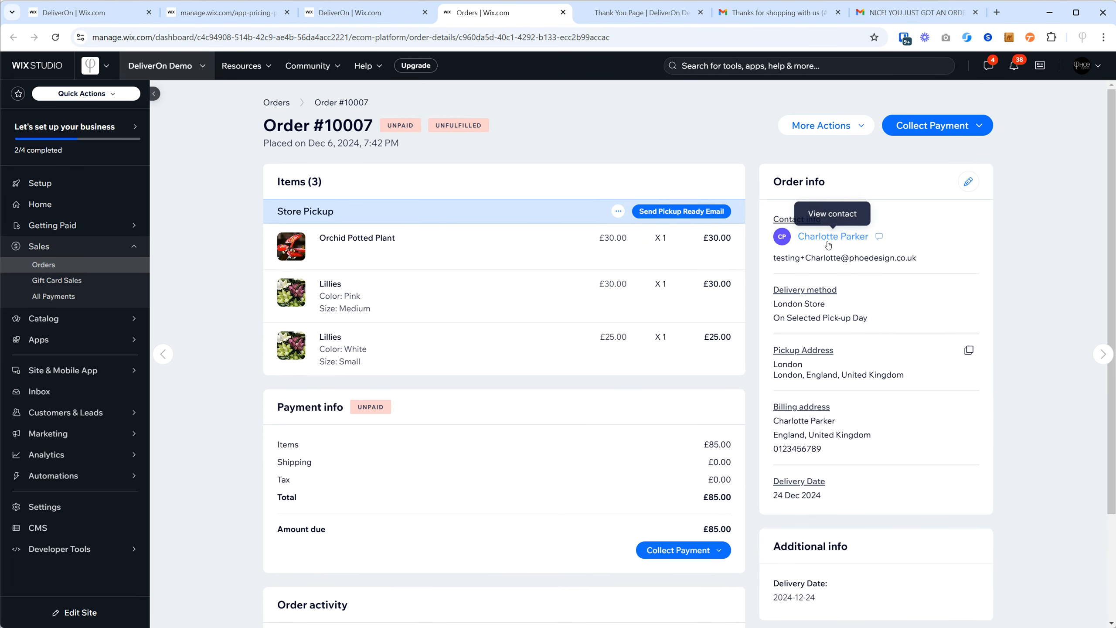
Step: Back in the DeliverOn orders list, change the first order's delivery date to 23/12/2024, save it and refresh the list
{"action": "mouse_move", "coordinate": [364, 18]}
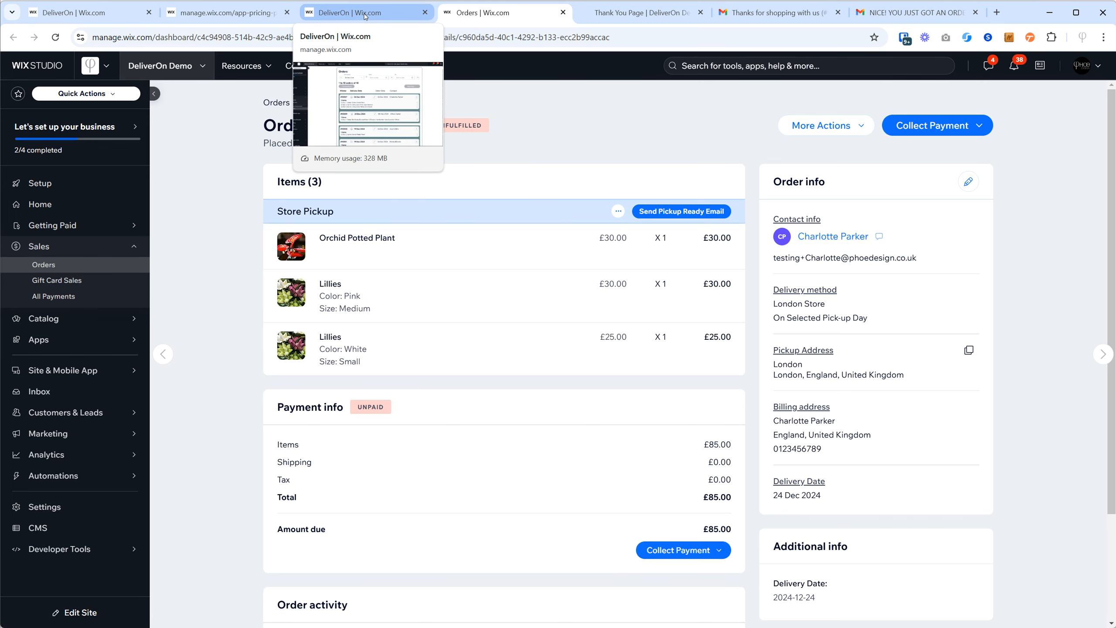
{"action": "left_click", "coordinate": [364, 16]}
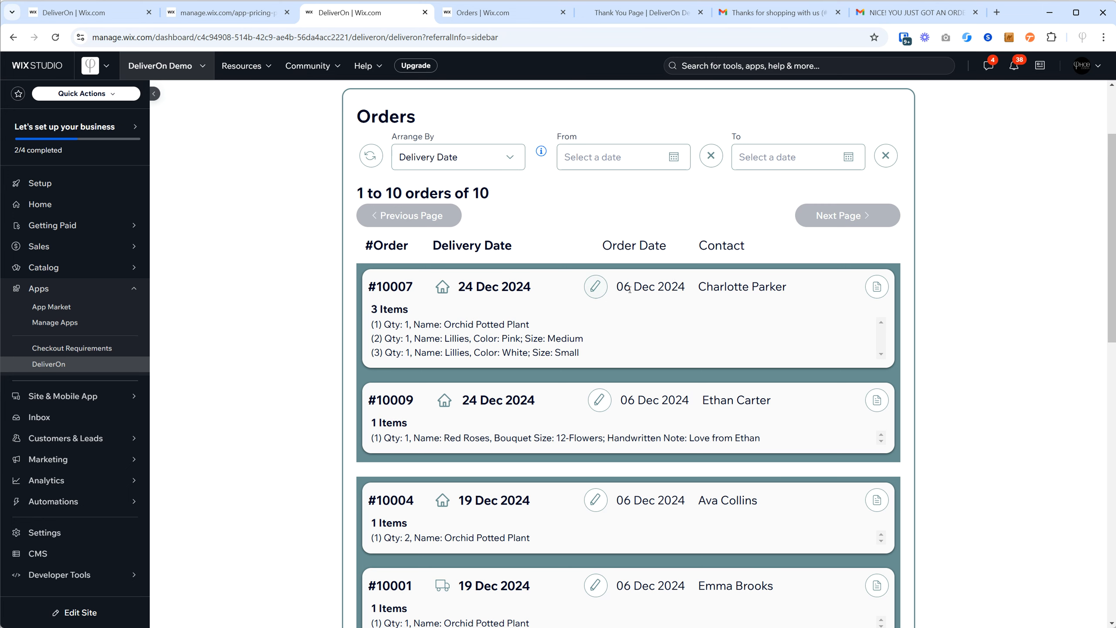
{"action": "left_click", "coordinate": [601, 290]}
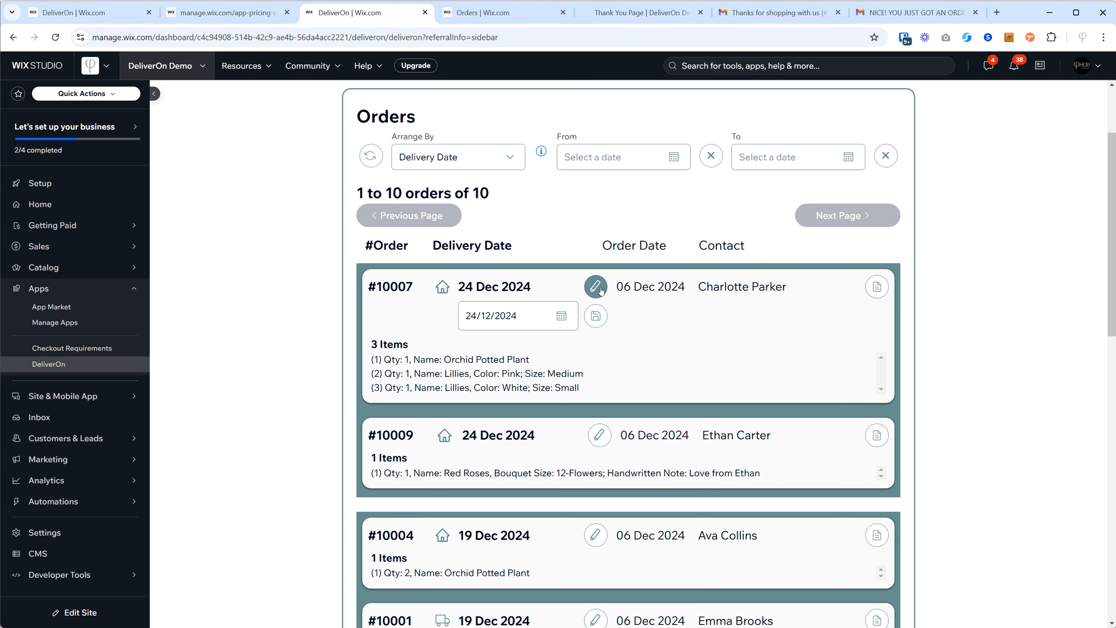
{"action": "left_click", "coordinate": [512, 320]}
{"action": "left_click", "coordinate": [448, 515]}
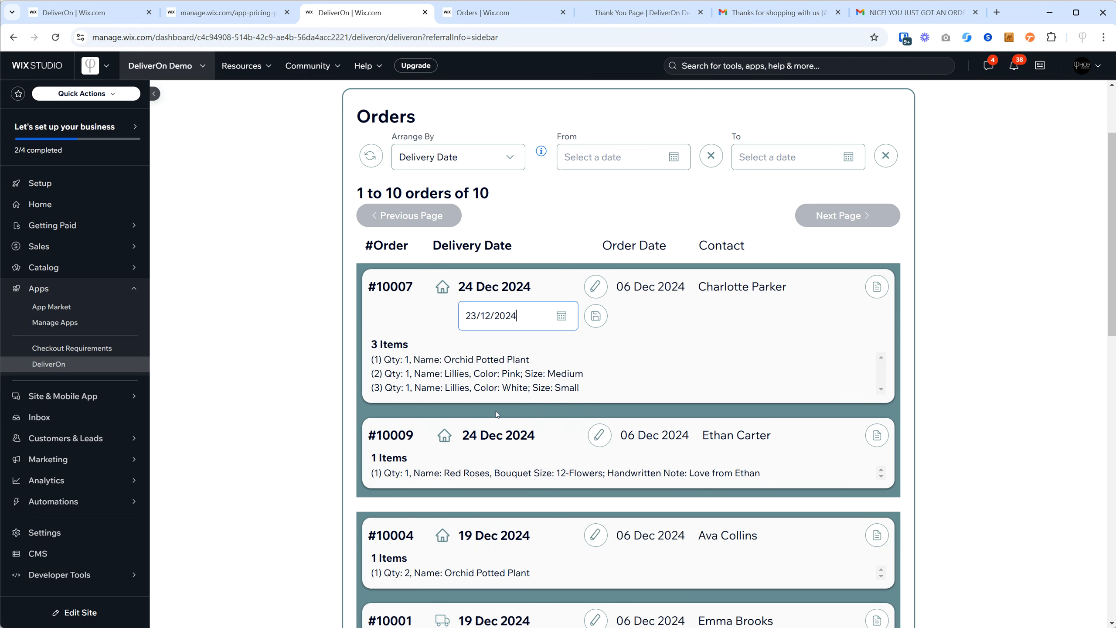
{"action": "left_click", "coordinate": [596, 316]}
{"action": "left_click", "coordinate": [370, 156]}
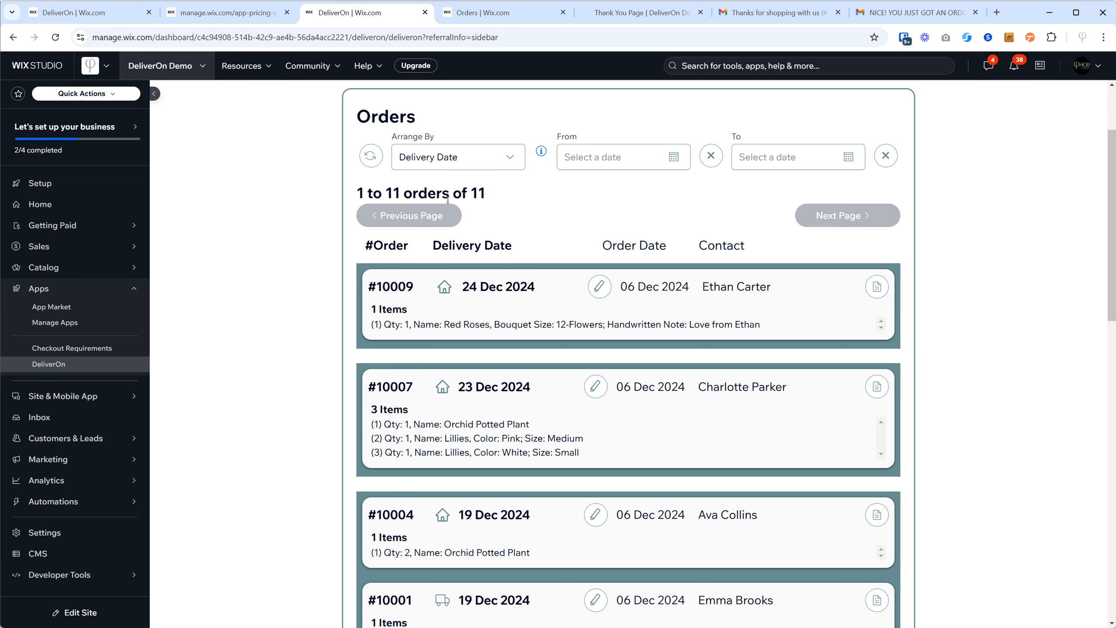
Step: Check the refreshed list's order count, plus the contact and delivery date of the edited order
{"action": "left_click_drag", "start_coordinate": [358, 193], "coordinate": [505, 194]}
{"action": "left_click", "coordinate": [552, 207]}
{"action": "scroll", "coordinate": [558, 289], "scroll_direction": "down", "scroll_amount": 3}
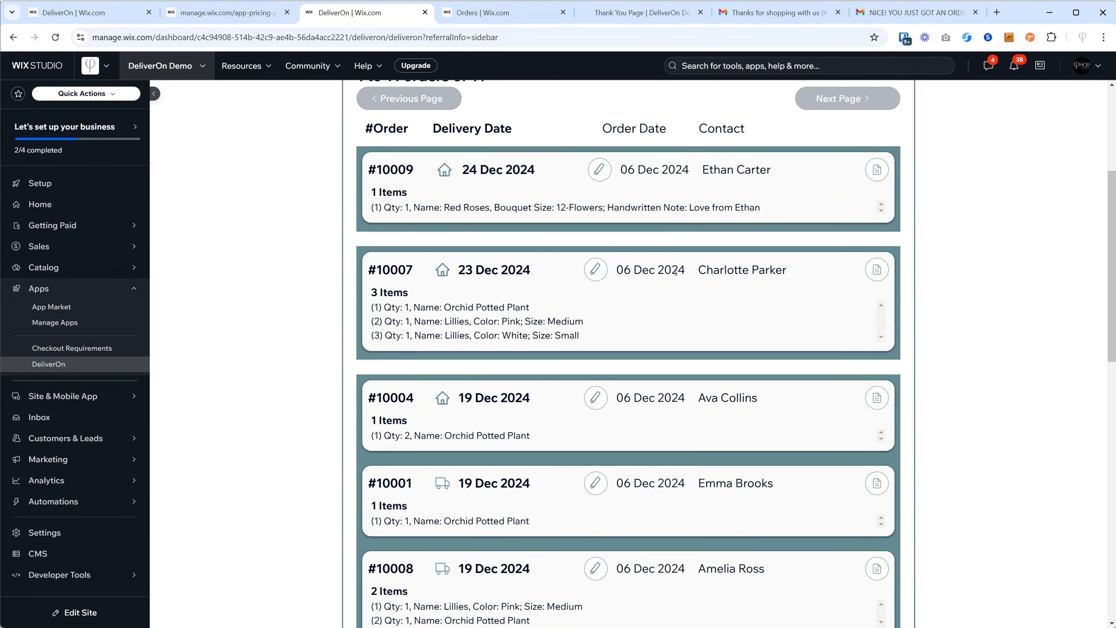
{"action": "left_click_drag", "start_coordinate": [700, 270], "coordinate": [787, 271]}
{"action": "left_click", "coordinate": [665, 282]}
{"action": "left_click_drag", "start_coordinate": [462, 269], "coordinate": [529, 270]}
{"action": "left_click", "coordinate": [543, 273]}
Step: Reload the edited order's Wix details page and compare the delivery dates under Order info and Additional info
{"action": "left_click", "coordinate": [501, 12]}
{"action": "left_click", "coordinate": [55, 37]}
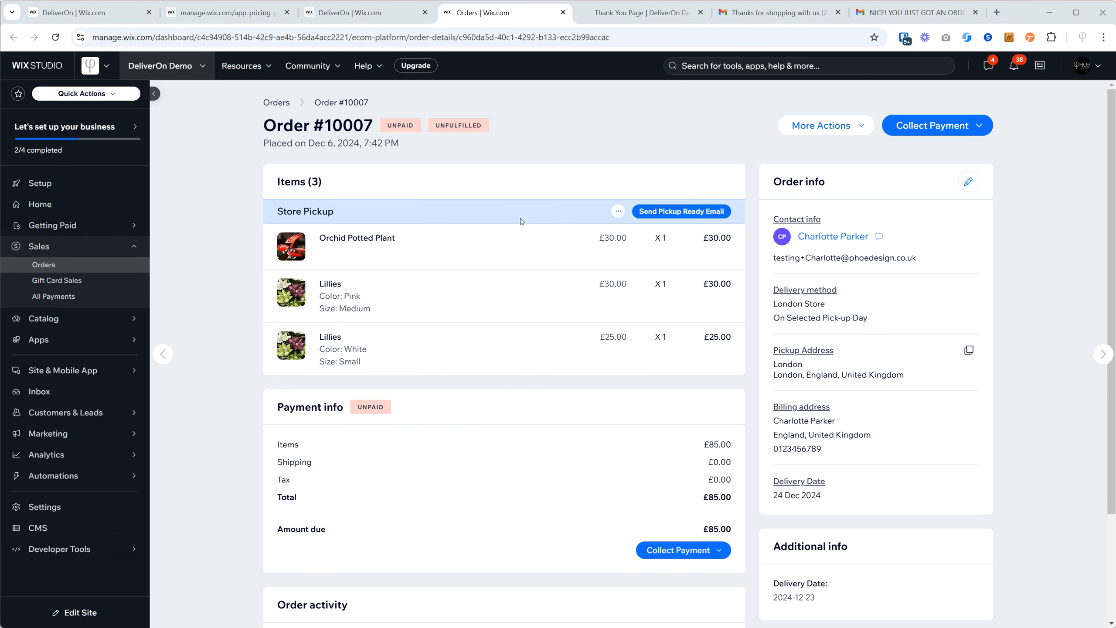
{"action": "scroll", "coordinate": [679, 263], "scroll_direction": "down", "scroll_amount": 1}
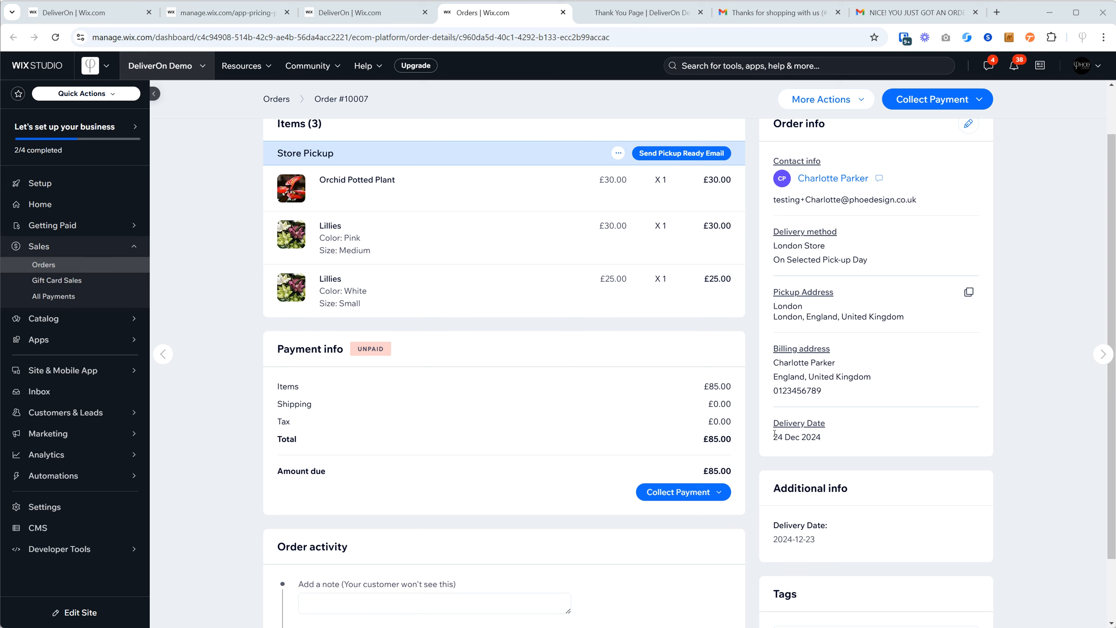
{"action": "left_click_drag", "start_coordinate": [775, 437], "coordinate": [830, 441]}
{"action": "left_click", "coordinate": [802, 462]}
{"action": "scroll", "coordinate": [806, 514], "scroll_direction": "down", "scroll_amount": 1}
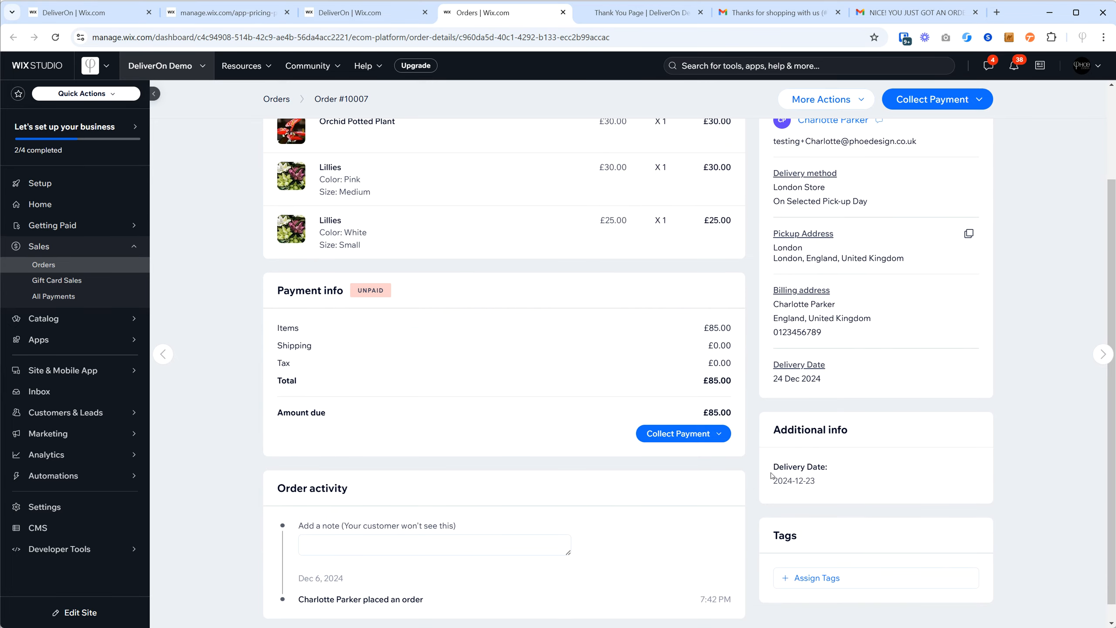
{"action": "left_click_drag", "start_coordinate": [772, 480], "coordinate": [833, 486]}
{"action": "left_click", "coordinate": [802, 482]}
{"action": "scroll", "coordinate": [815, 484], "scroll_direction": "up", "scroll_amount": 3}
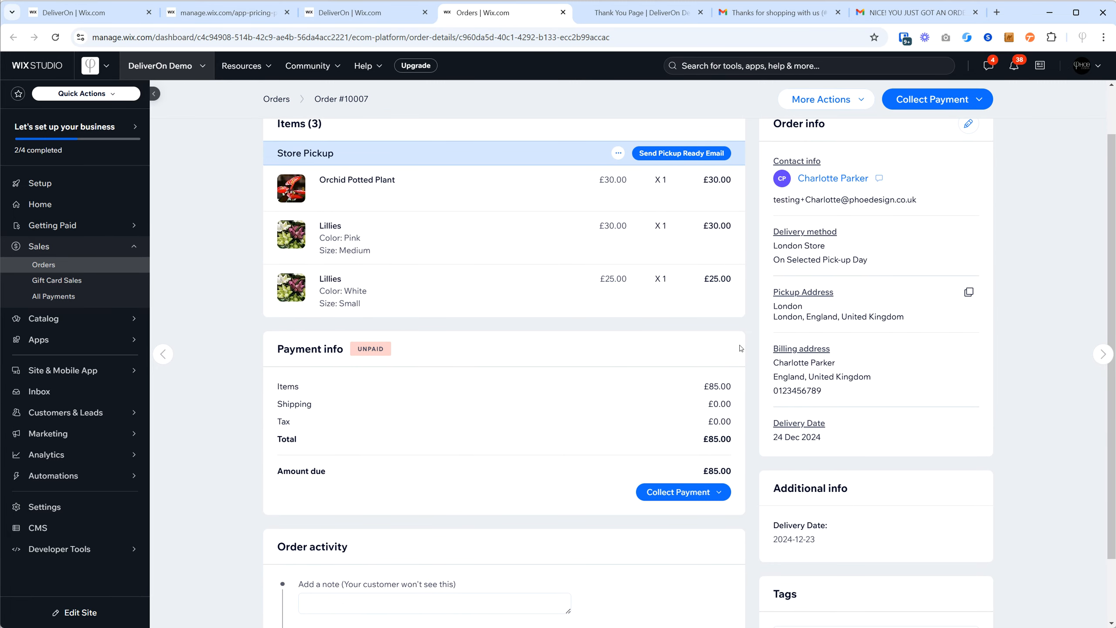
{"action": "scroll", "coordinate": [745, 350], "scroll_direction": "up", "scroll_amount": 2}
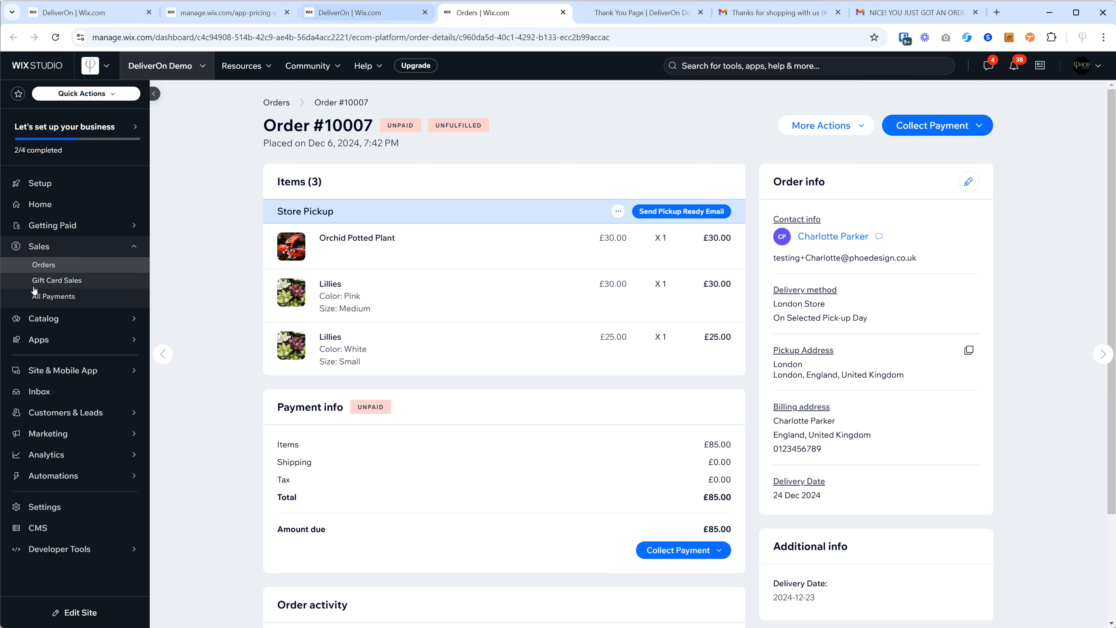
Step: Back in the DeliverOn orders list, filter the orders to delivery dates from 19/12/2024 to 19/12/2024
{"action": "left_click", "coordinate": [355, 14]}
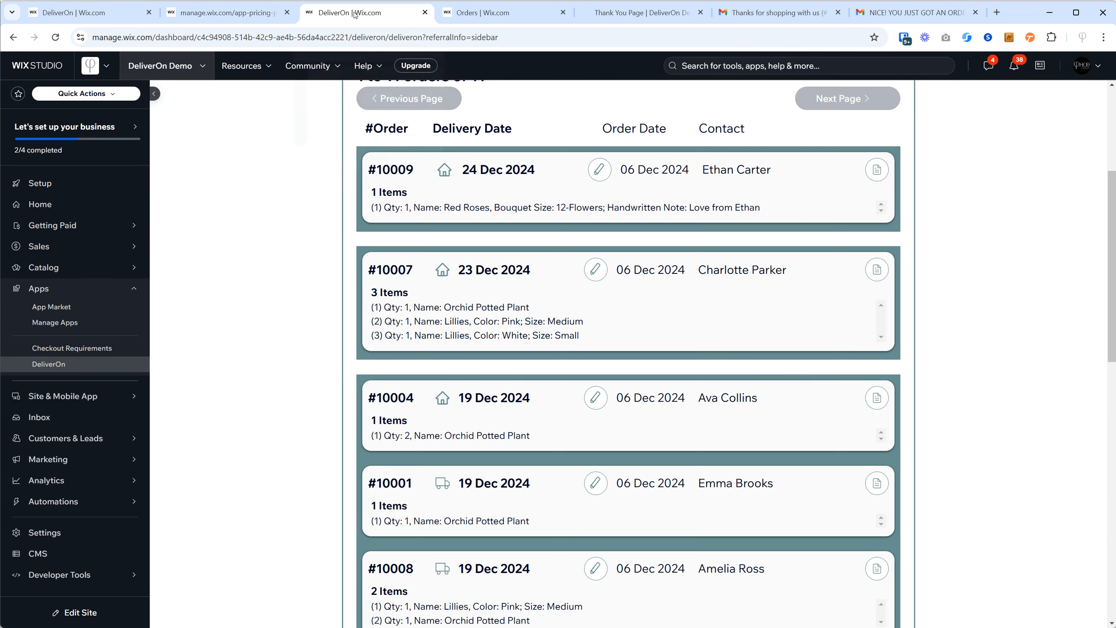
{"action": "scroll", "coordinate": [216, 254], "scroll_direction": "up", "scroll_amount": 4}
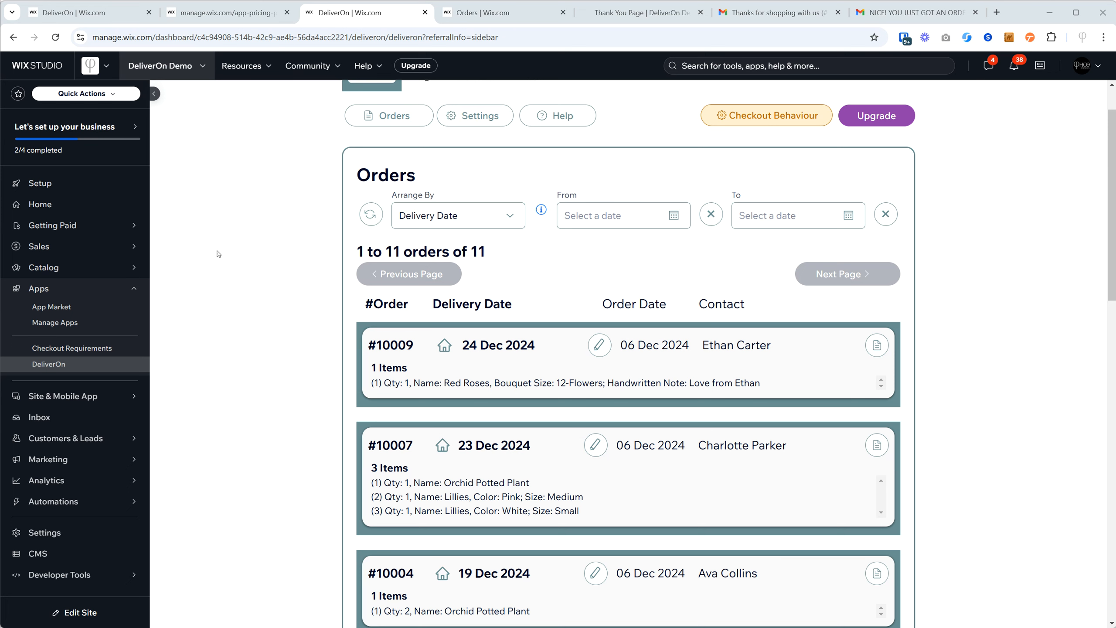
{"action": "scroll", "coordinate": [217, 253], "scroll_direction": "up", "scroll_amount": 1}
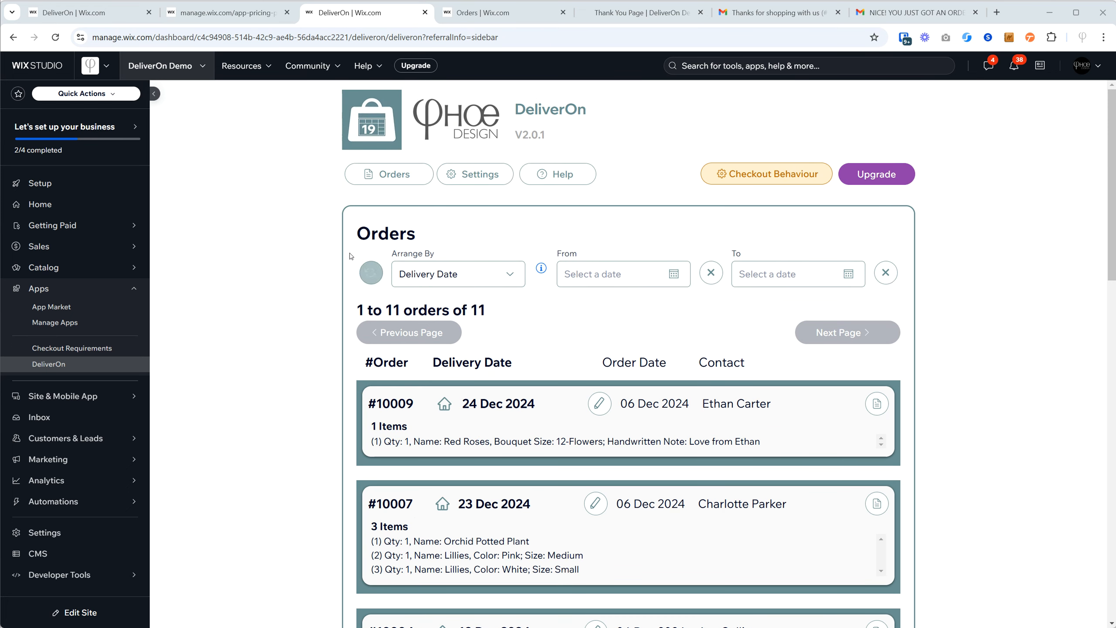
{"action": "left_click", "coordinate": [619, 277]}
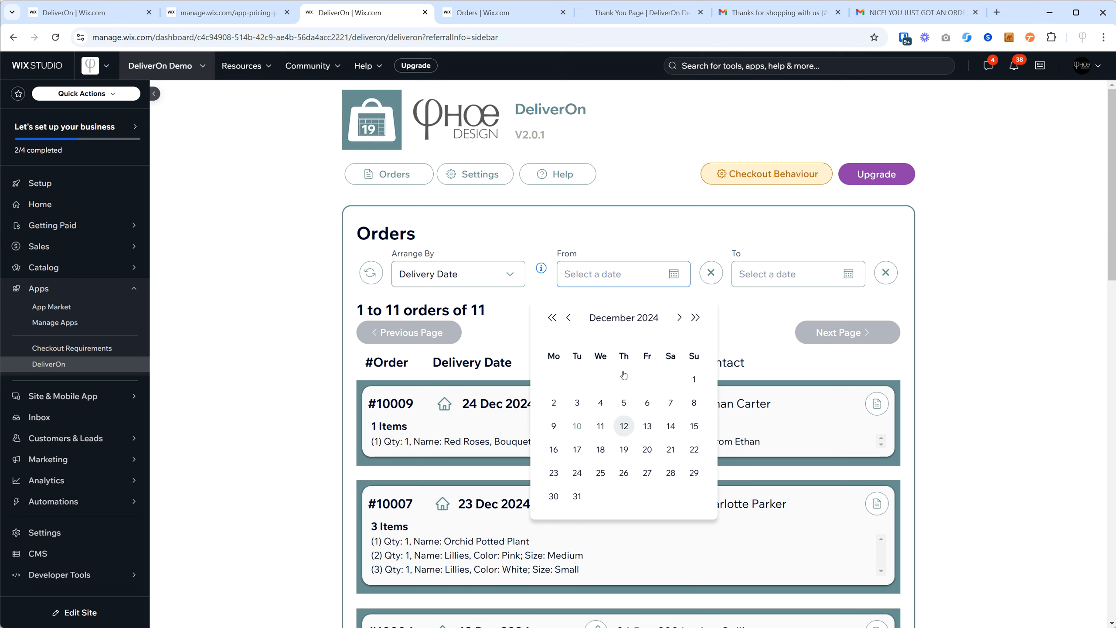
{"action": "left_click", "coordinate": [627, 449]}
{"action": "left_click", "coordinate": [783, 274]}
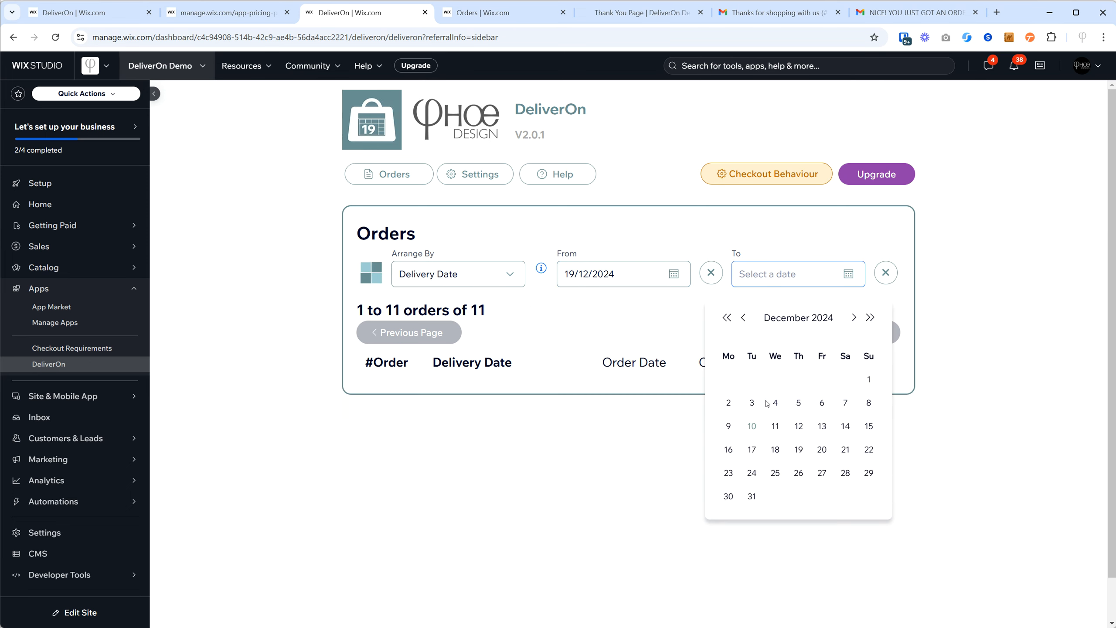
{"action": "left_click", "coordinate": [799, 450]}
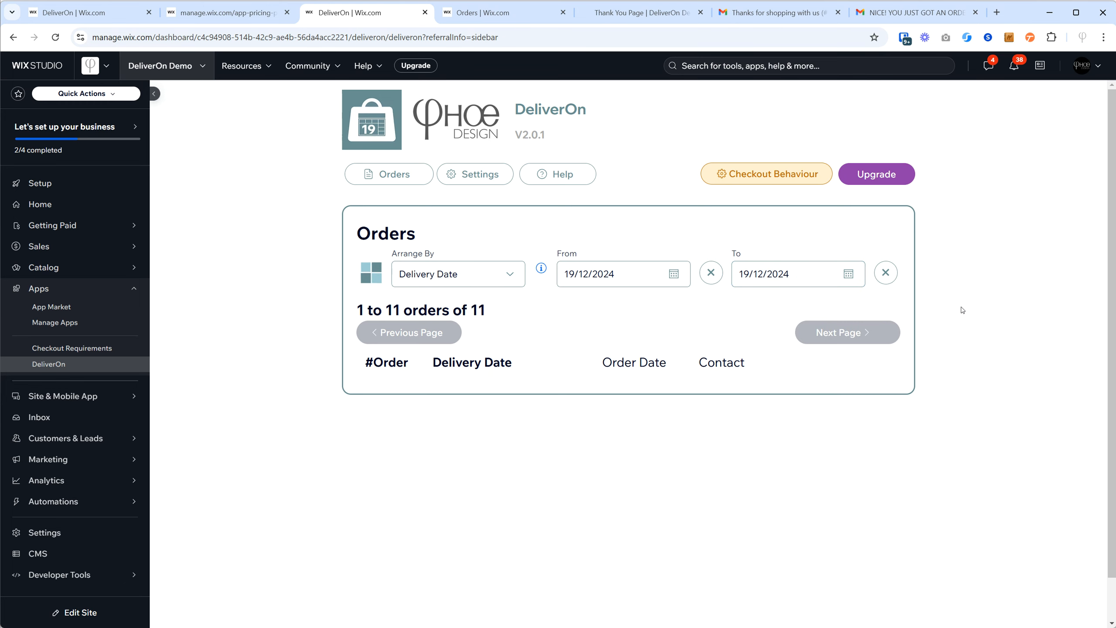
Step: Refresh the filtered list and examine its orders, including the item lines of the last one
{"action": "scroll", "coordinate": [956, 311], "scroll_direction": "down", "scroll_amount": 1}
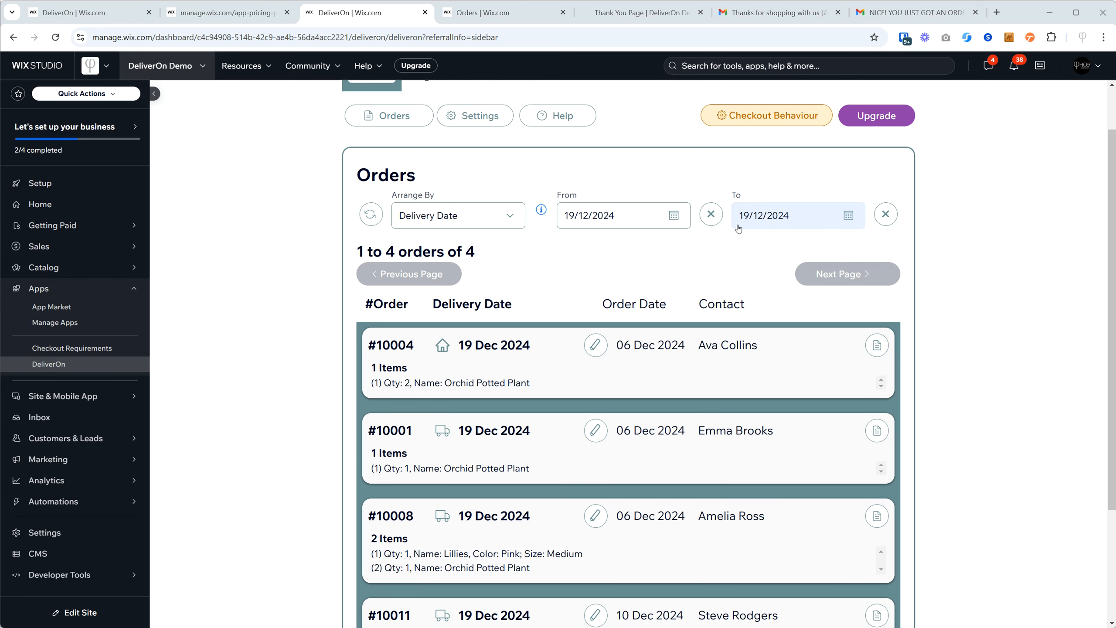
{"action": "scroll", "coordinate": [725, 249], "scroll_direction": "down", "scroll_amount": 1}
{"action": "scroll", "coordinate": [603, 244], "scroll_direction": "up", "scroll_amount": 1}
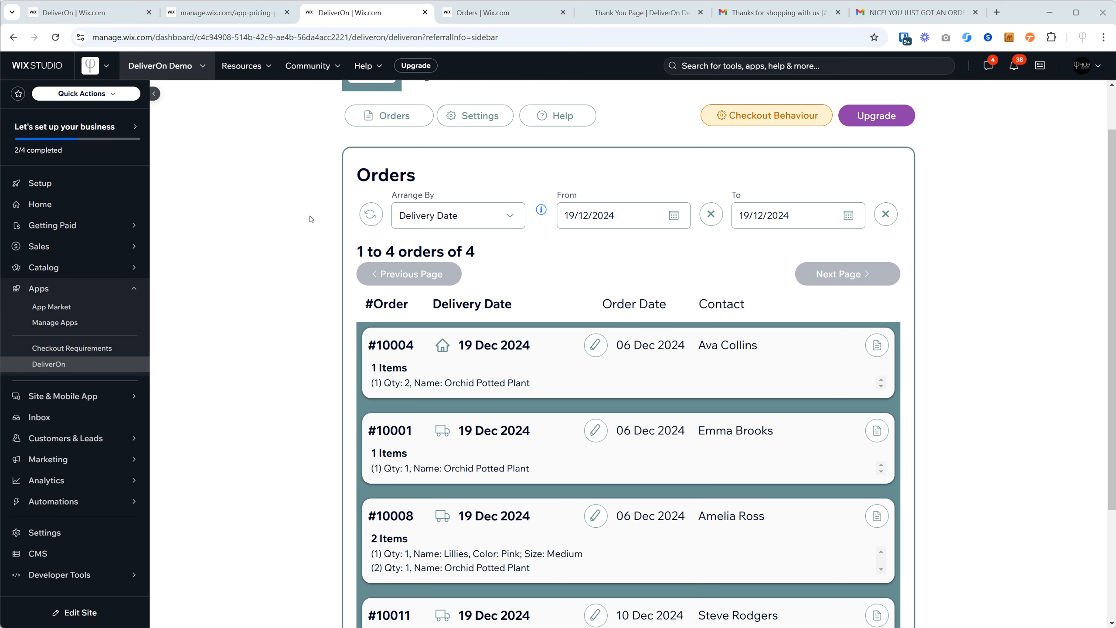
{"action": "left_click", "coordinate": [370, 215]}
{"action": "scroll", "coordinate": [545, 212], "scroll_direction": "down", "scroll_amount": 1}
{"action": "scroll", "coordinate": [545, 212], "scroll_direction": "down", "scroll_amount": 2}
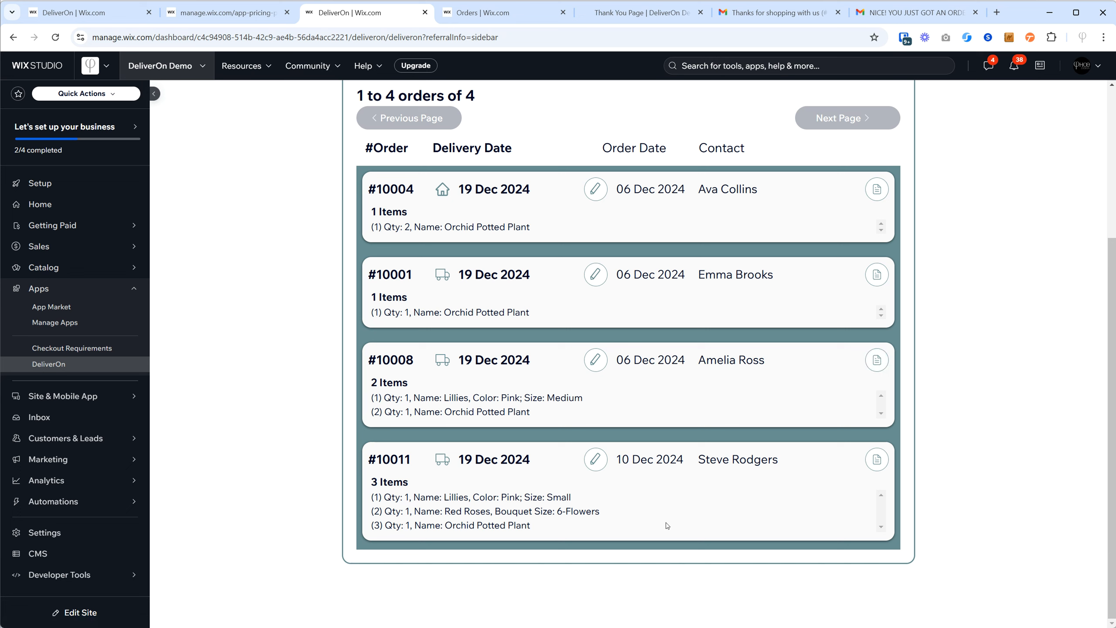
{"action": "left_click_drag", "start_coordinate": [385, 498], "coordinate": [533, 526]}
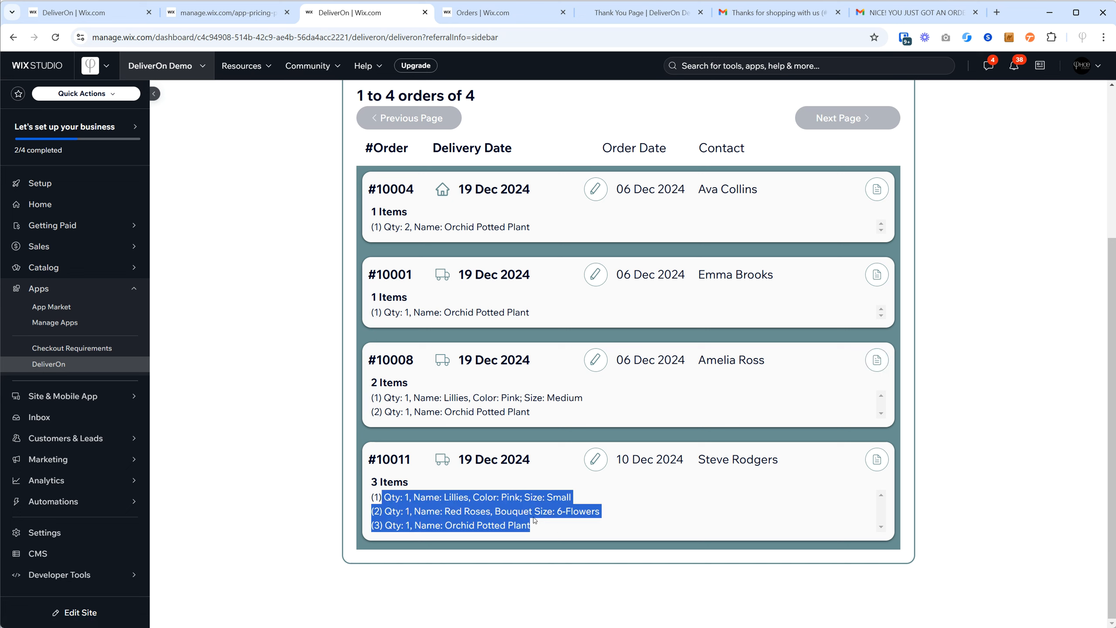
{"action": "left_click", "coordinate": [533, 526]}
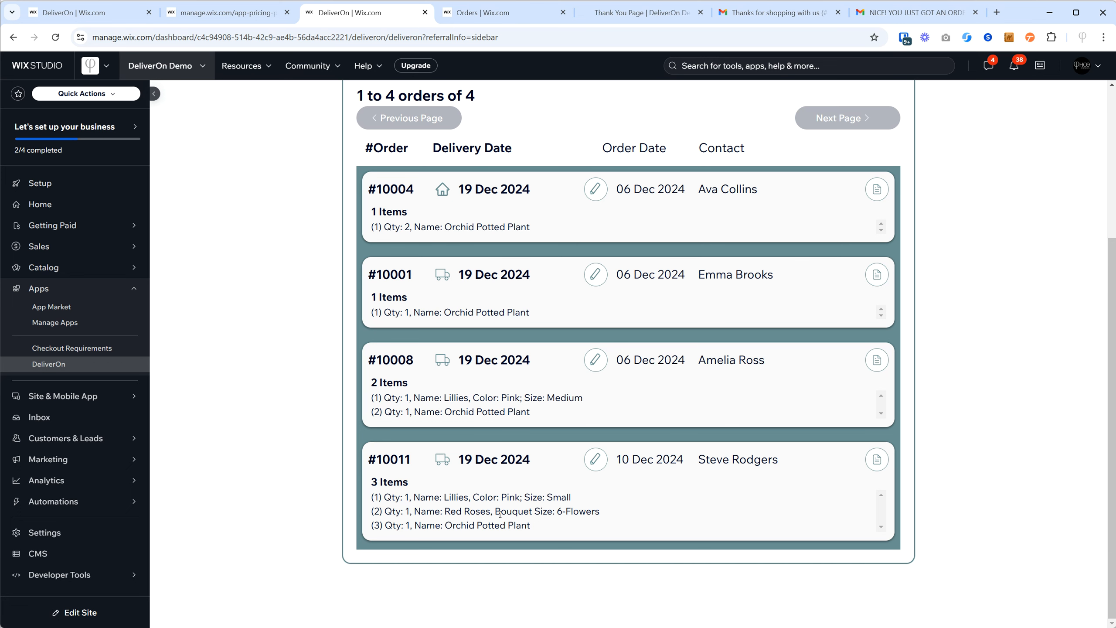
Step: Clear both the From and To date filters and arrange the orders by Order Date
{"action": "scroll", "coordinate": [500, 514], "scroll_direction": "up", "scroll_amount": 1}
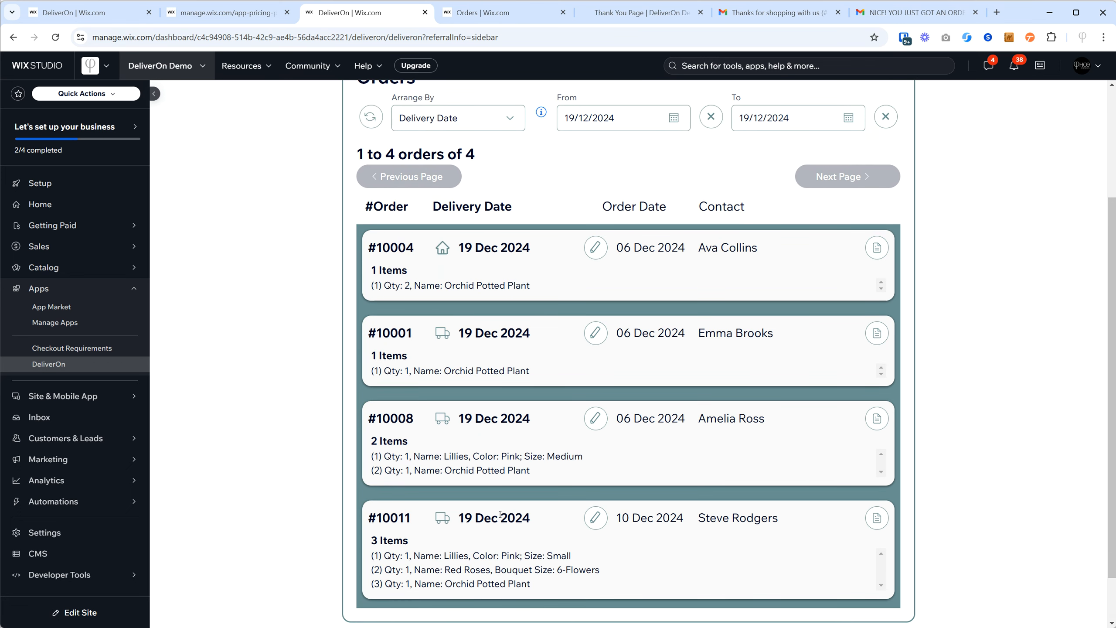
{"action": "scroll", "coordinate": [500, 513], "scroll_direction": "up", "scroll_amount": 2}
{"action": "scroll", "coordinate": [750, 427], "scroll_direction": "up", "scroll_amount": 1}
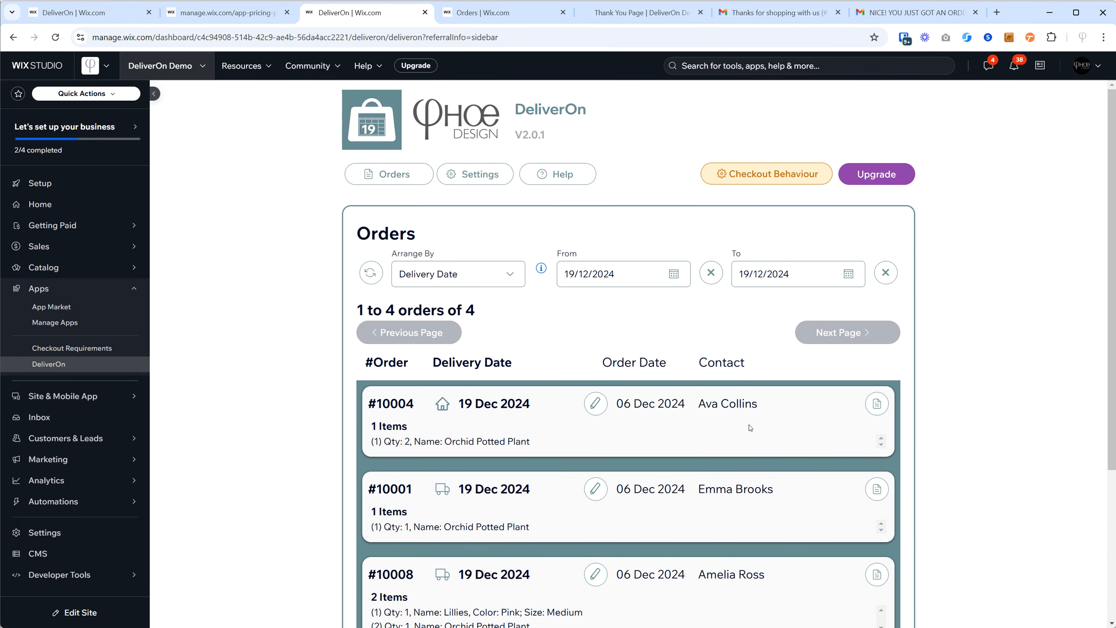
{"action": "left_click", "coordinate": [712, 273]}
{"action": "left_click", "coordinate": [885, 273]}
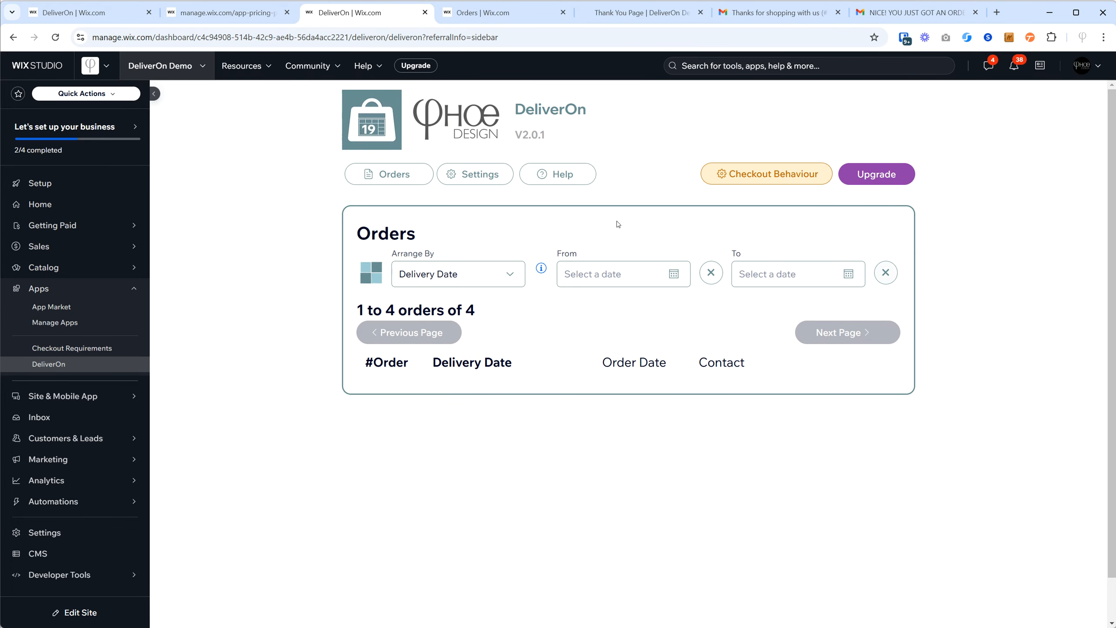
{"action": "left_click", "coordinate": [480, 275]}
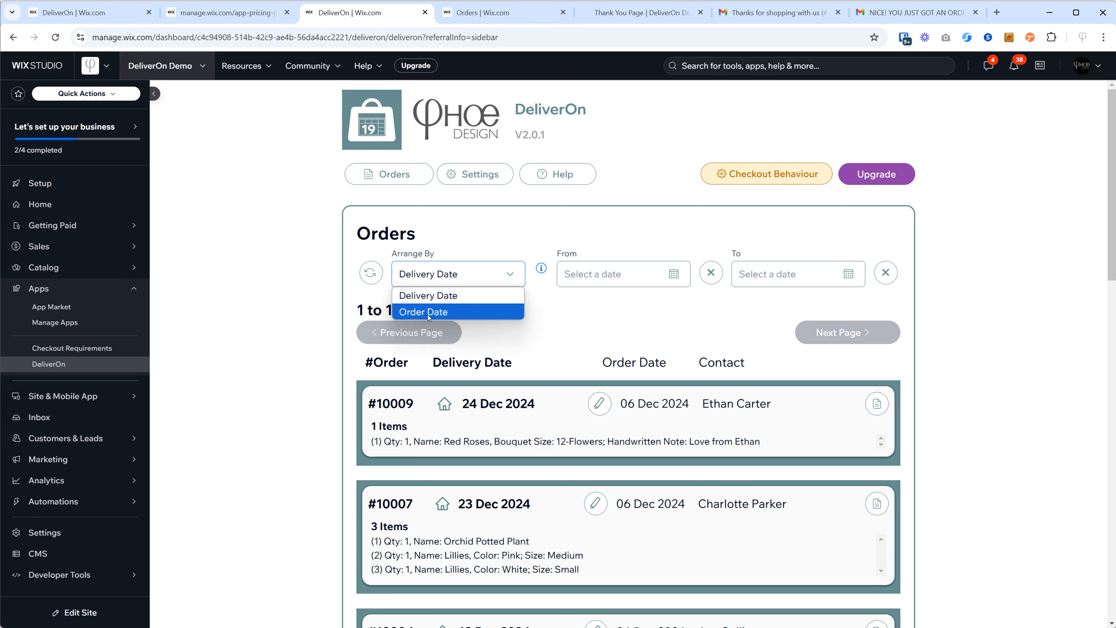
{"action": "left_click", "coordinate": [458, 313]}
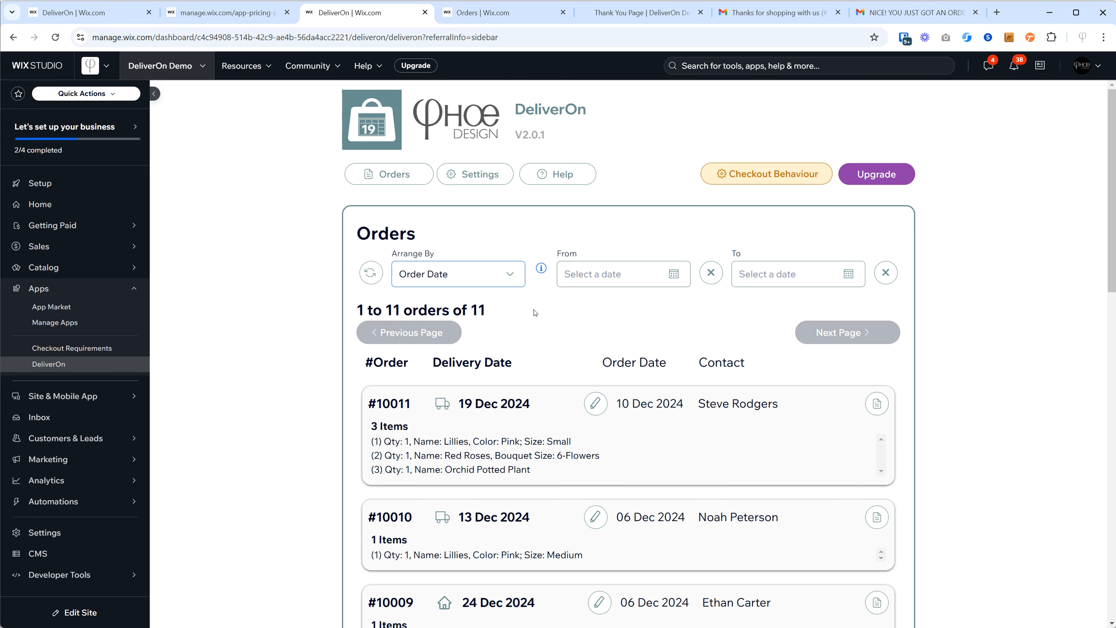
Step: Examine the full list arranged by order date, comparing order dates, delivery dates and items from first to last
{"action": "scroll", "coordinate": [535, 313], "scroll_direction": "down", "scroll_amount": 5}
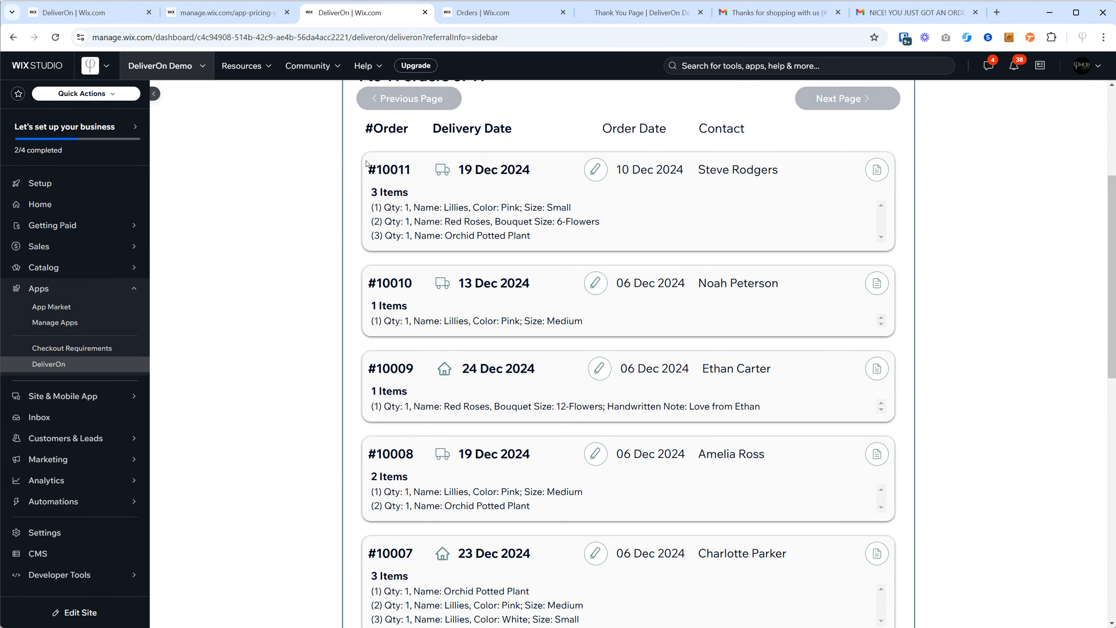
{"action": "scroll", "coordinate": [360, 163], "scroll_direction": "down", "scroll_amount": 1}
{"action": "scroll", "coordinate": [477, 212], "scroll_direction": "up", "scroll_amount": 2}
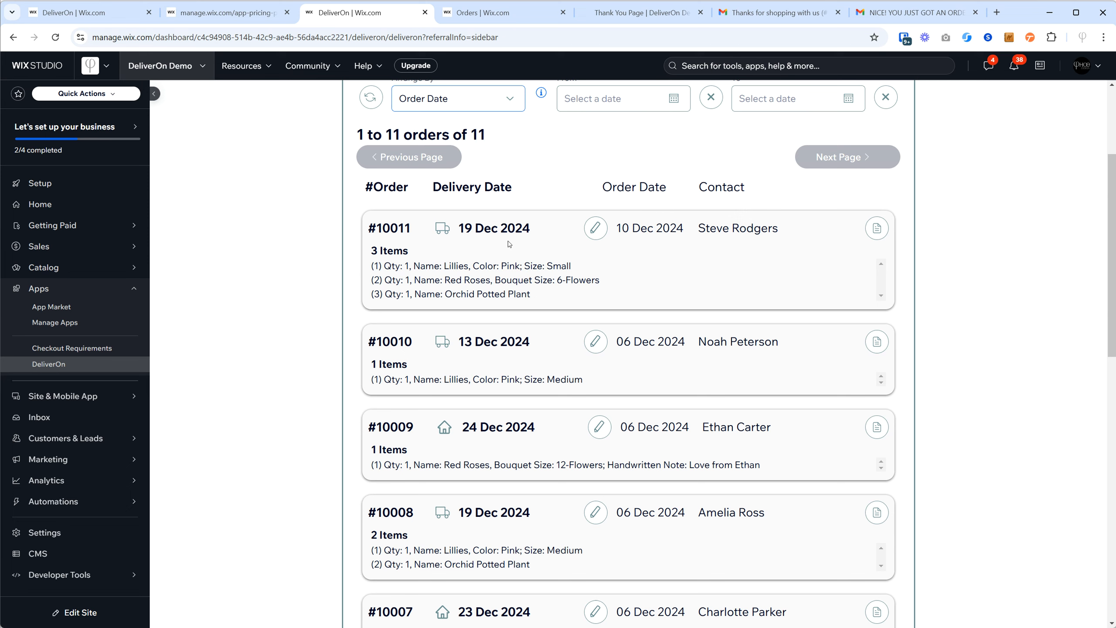
{"action": "scroll", "coordinate": [488, 269], "scroll_direction": "down", "scroll_amount": 10}
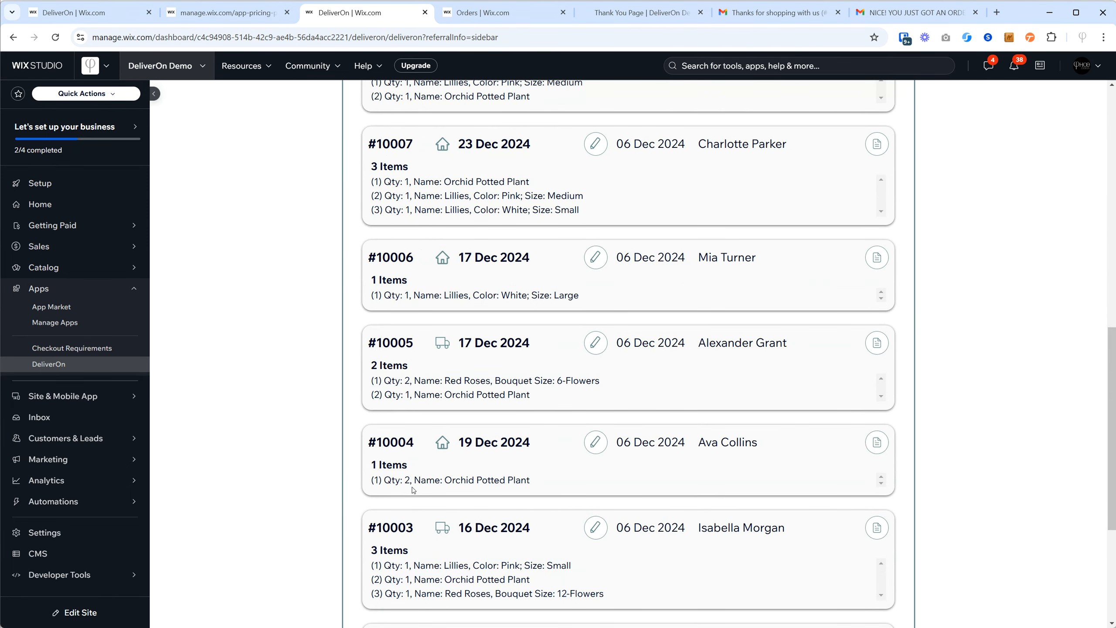
{"action": "scroll", "coordinate": [411, 485], "scroll_direction": "down", "scroll_amount": 3}
{"action": "scroll", "coordinate": [416, 256], "scroll_direction": "down", "scroll_amount": 3}
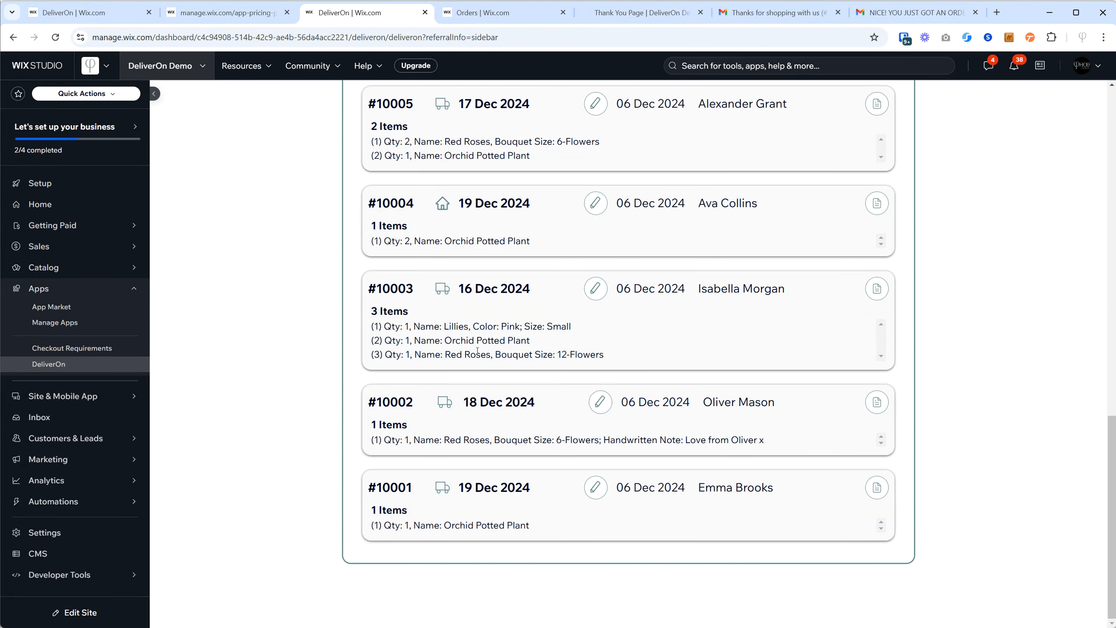
{"action": "scroll", "coordinate": [565, 510], "scroll_direction": "up", "scroll_amount": 13}
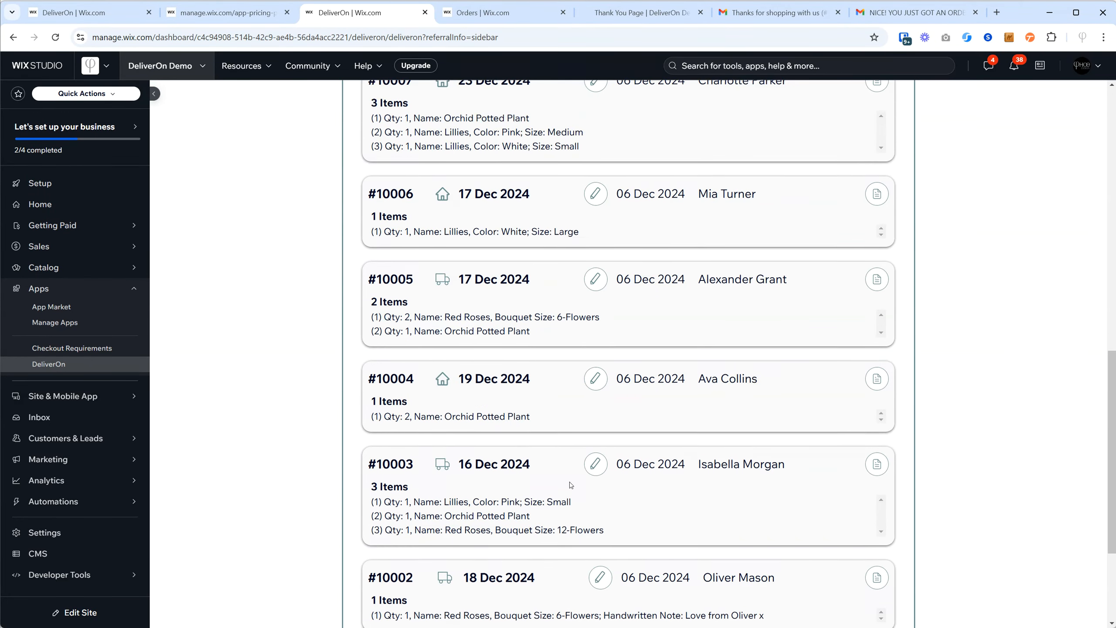
{"action": "scroll", "coordinate": [570, 486], "scroll_direction": "up", "scroll_amount": 4}
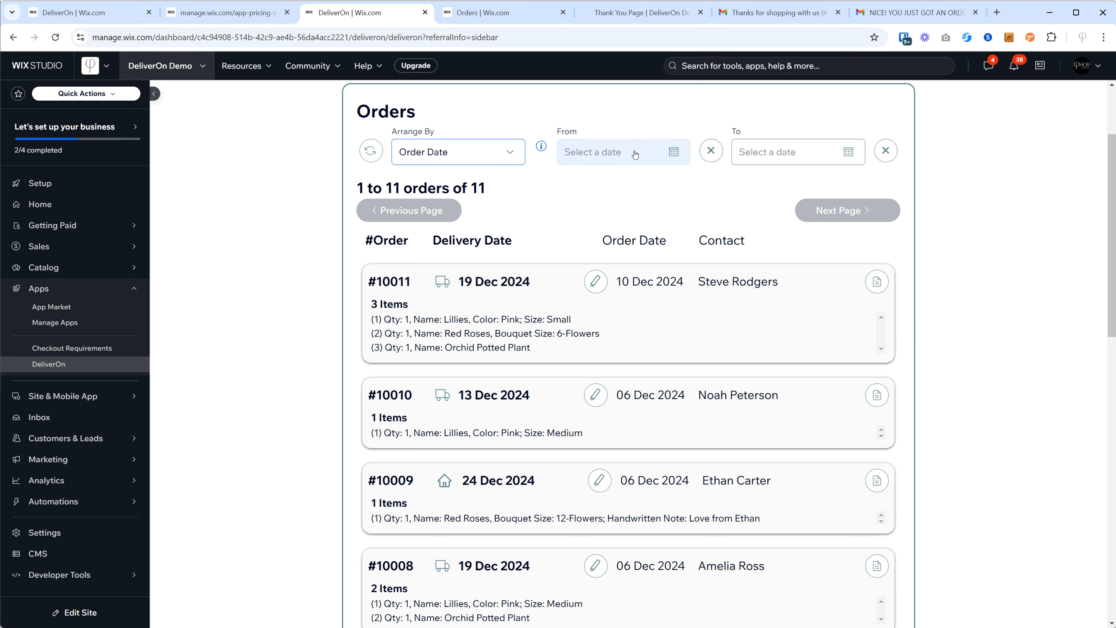
Step: Open the Wix store's Orders list and check the order creation dates down to the oldest order
{"action": "left_click", "coordinate": [502, 14]}
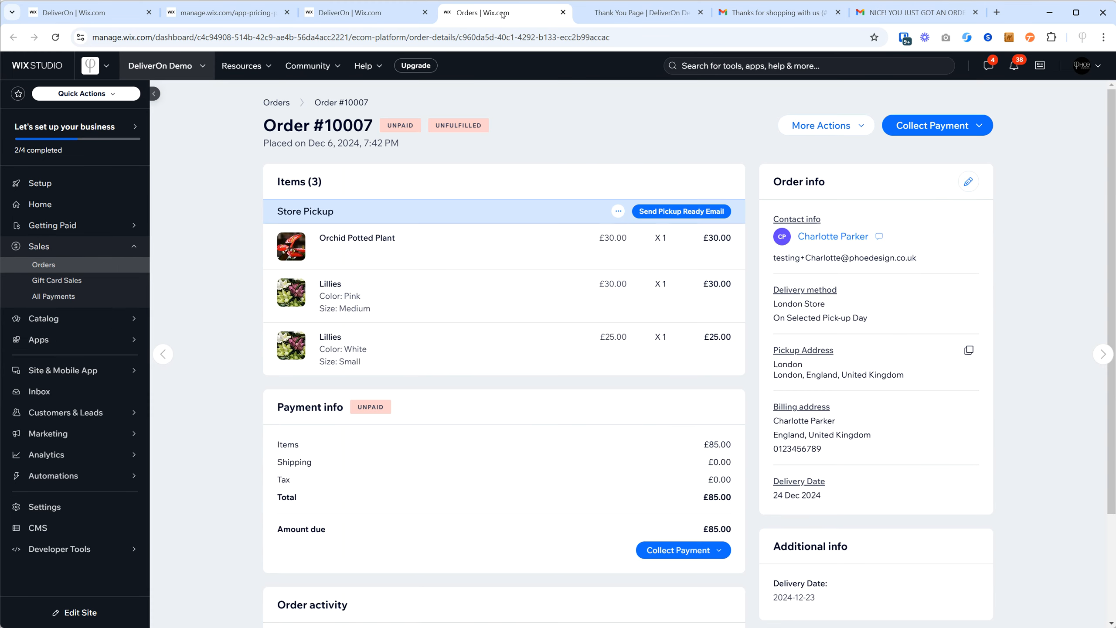
{"action": "left_click", "coordinate": [278, 103]}
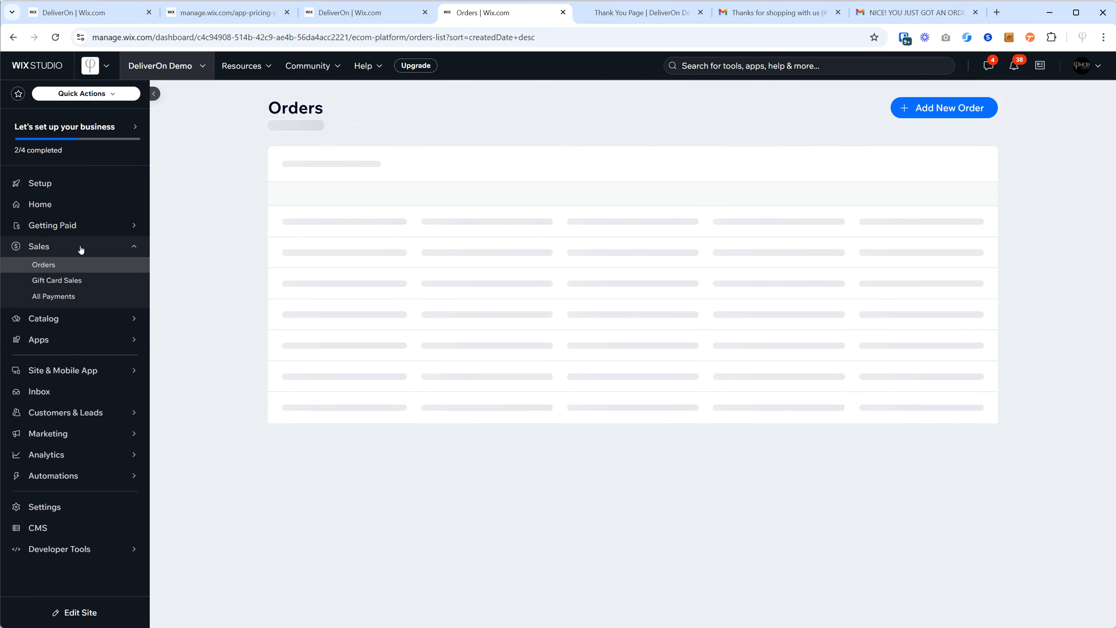
{"action": "scroll", "coordinate": [246, 308], "scroll_direction": "down", "scroll_amount": 5}
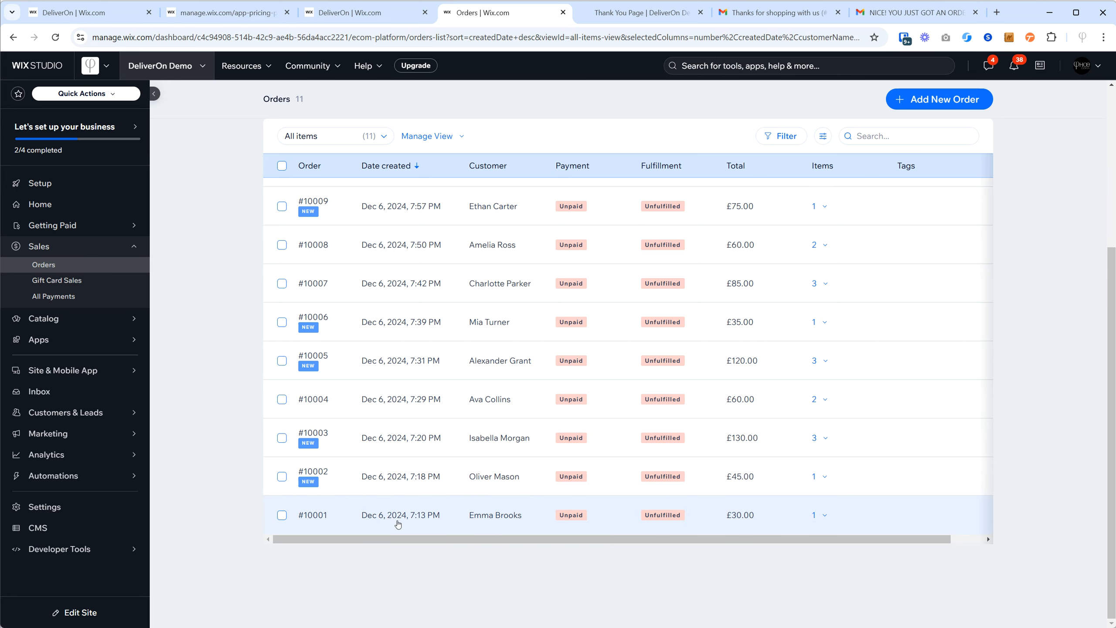
Step: Return to DeliverOn and filter the orders to order dates from 06/12/2024 to 06/12/2024
{"action": "left_click", "coordinate": [366, 20]}
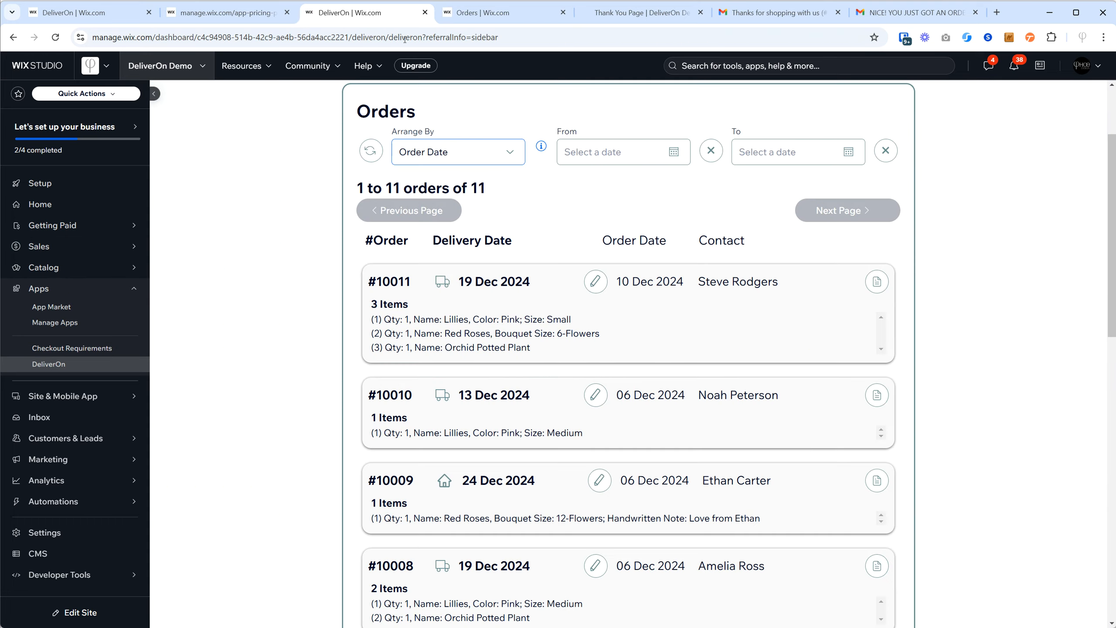
{"action": "left_click", "coordinate": [606, 161]}
{"action": "left_click", "coordinate": [647, 281]}
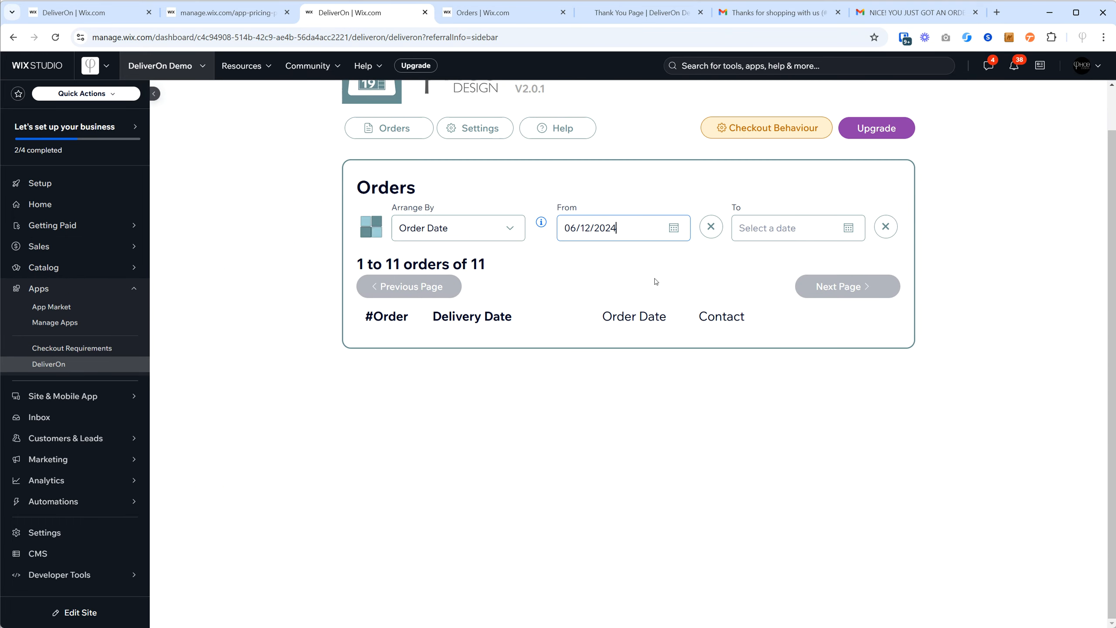
{"action": "left_click", "coordinate": [787, 228]}
{"action": "left_click", "coordinate": [823, 356]}
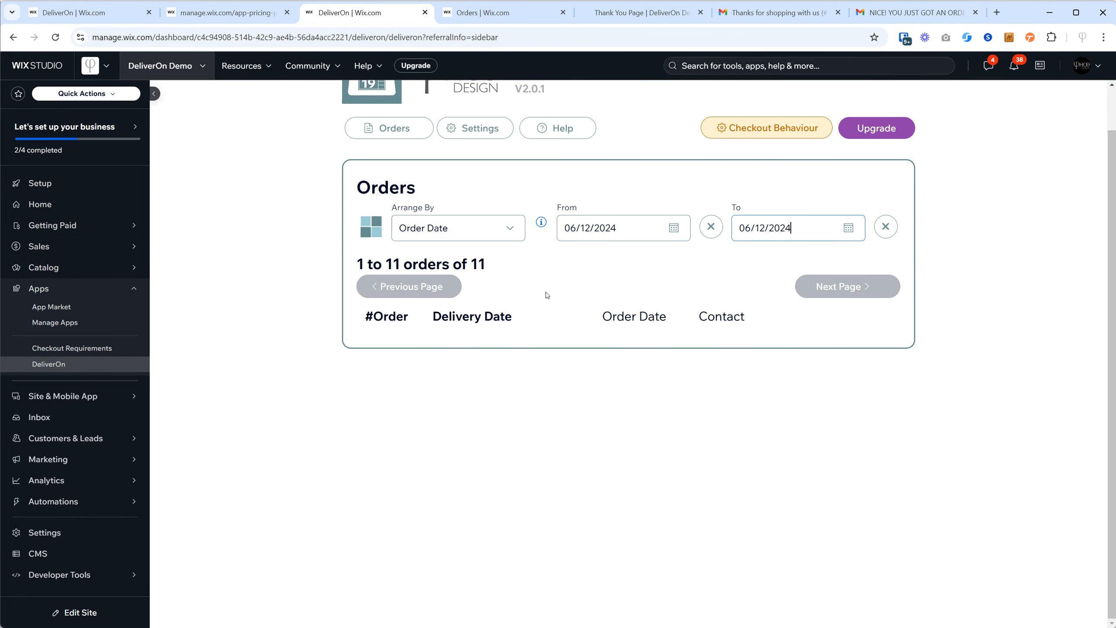
Step: Set the delivery date of the last order in the filtered list to 24/12/2024
{"action": "scroll", "coordinate": [629, 291], "scroll_direction": "down", "scroll_amount": 2}
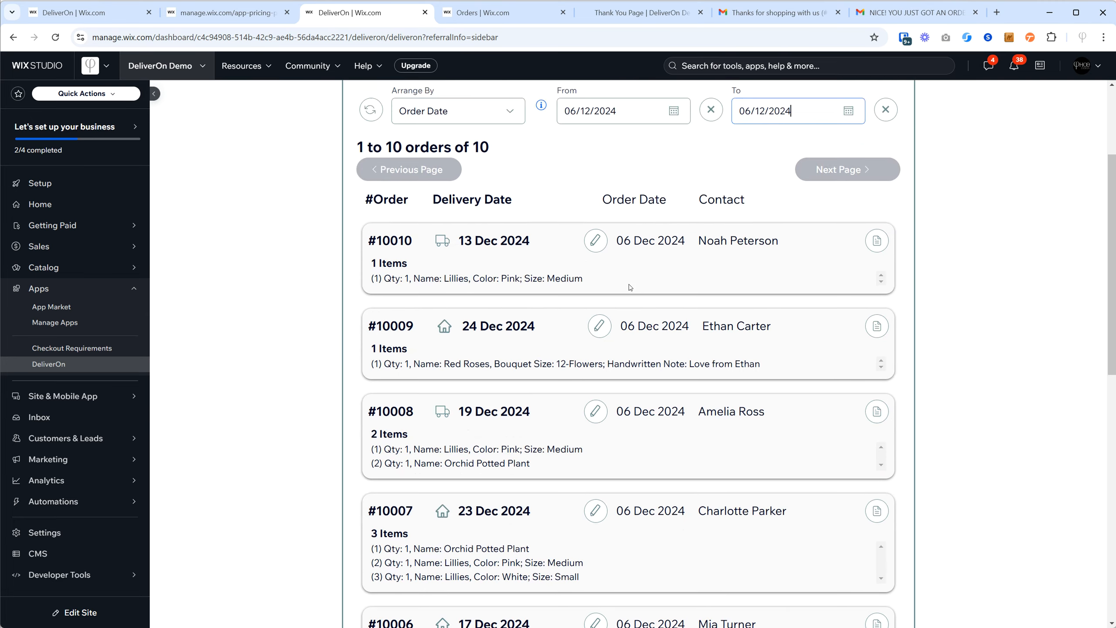
{"action": "scroll", "coordinate": [629, 287], "scroll_direction": "down", "scroll_amount": 9}
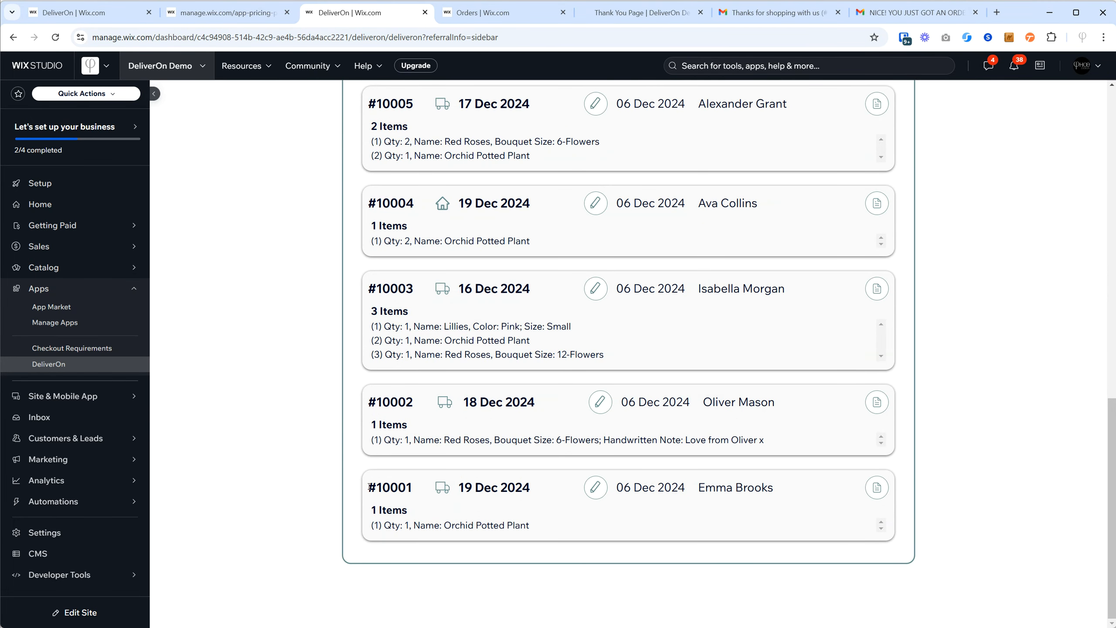
{"action": "left_click", "coordinate": [595, 488]}
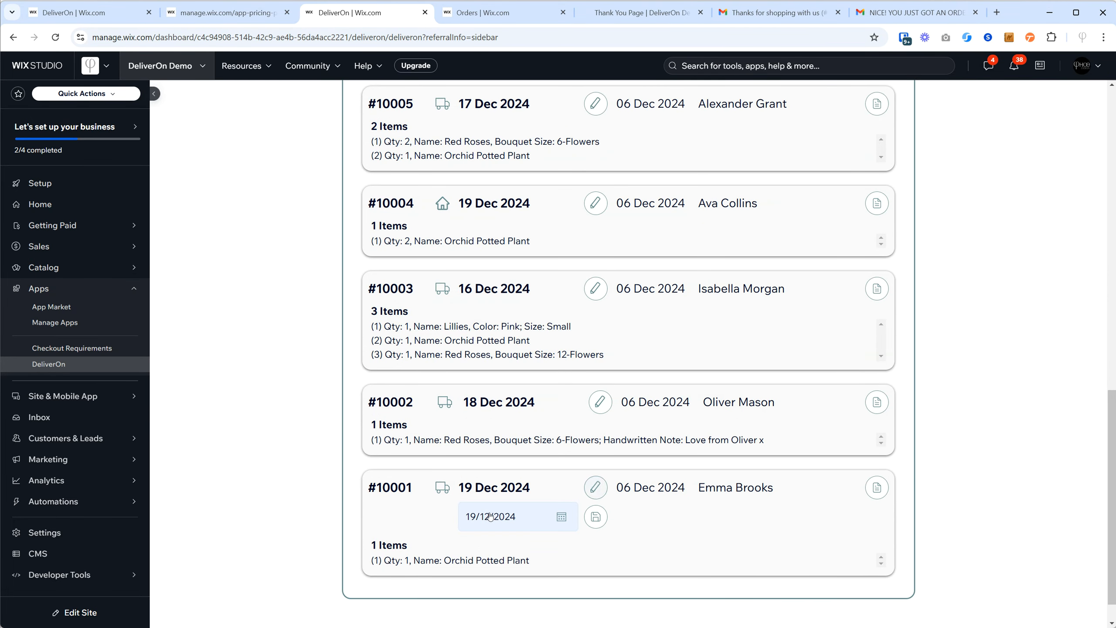
{"action": "left_click", "coordinate": [503, 519]}
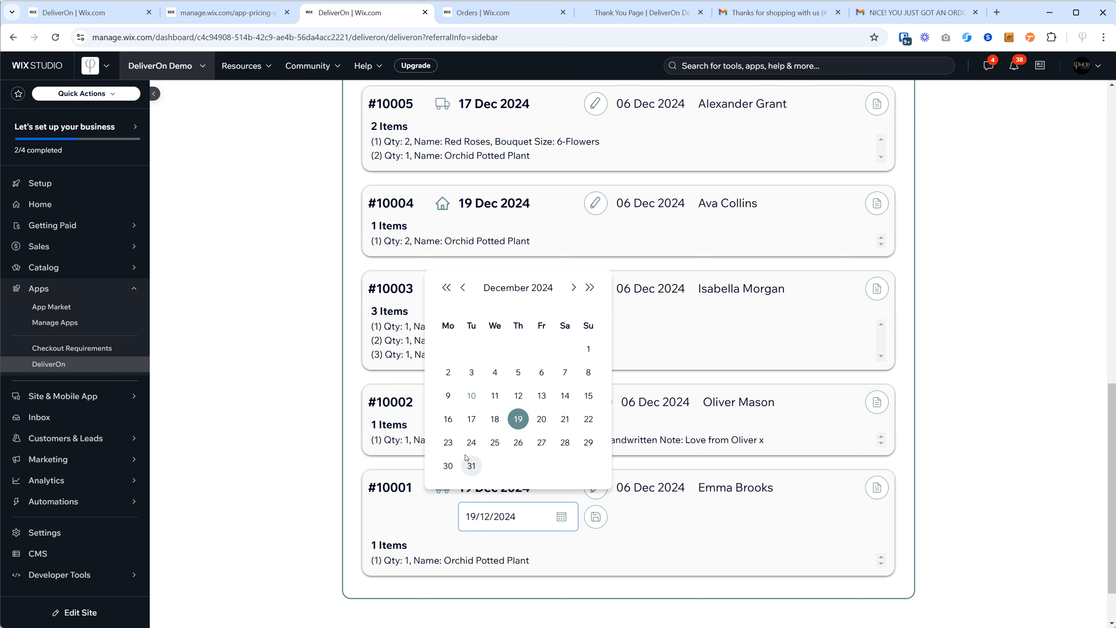
{"action": "left_click", "coordinate": [472, 442]}
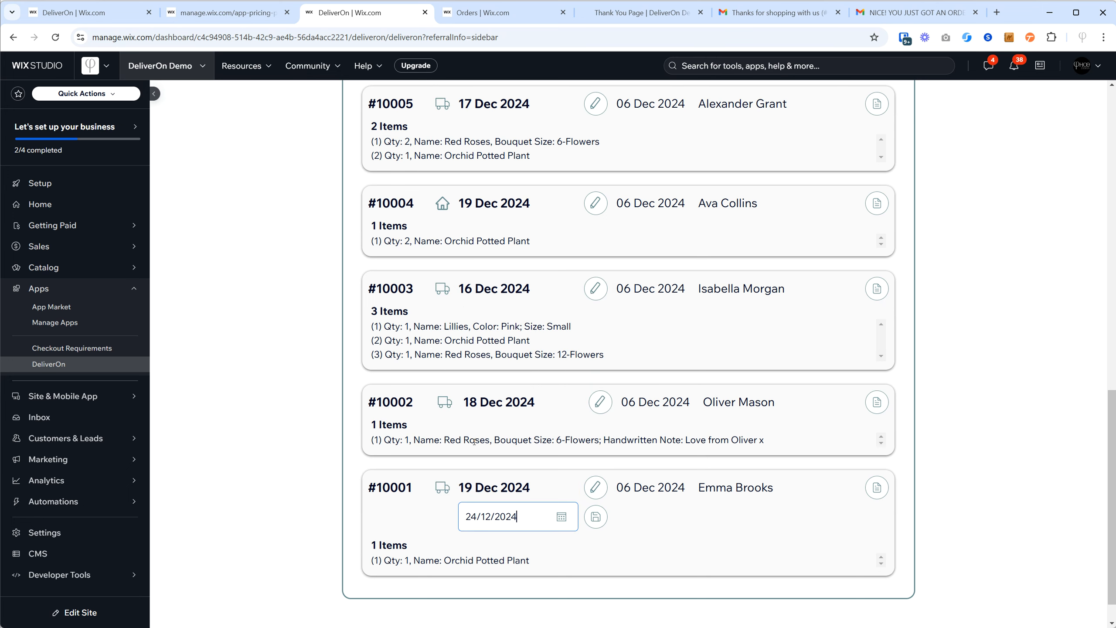
{"action": "left_click", "coordinate": [505, 519]}
{"action": "left_click", "coordinate": [503, 523]}
Step: Open the last order's Wix details page in a separate tab and save its changed delivery date in DeliverOn
{"action": "left_click", "coordinate": [877, 487]}
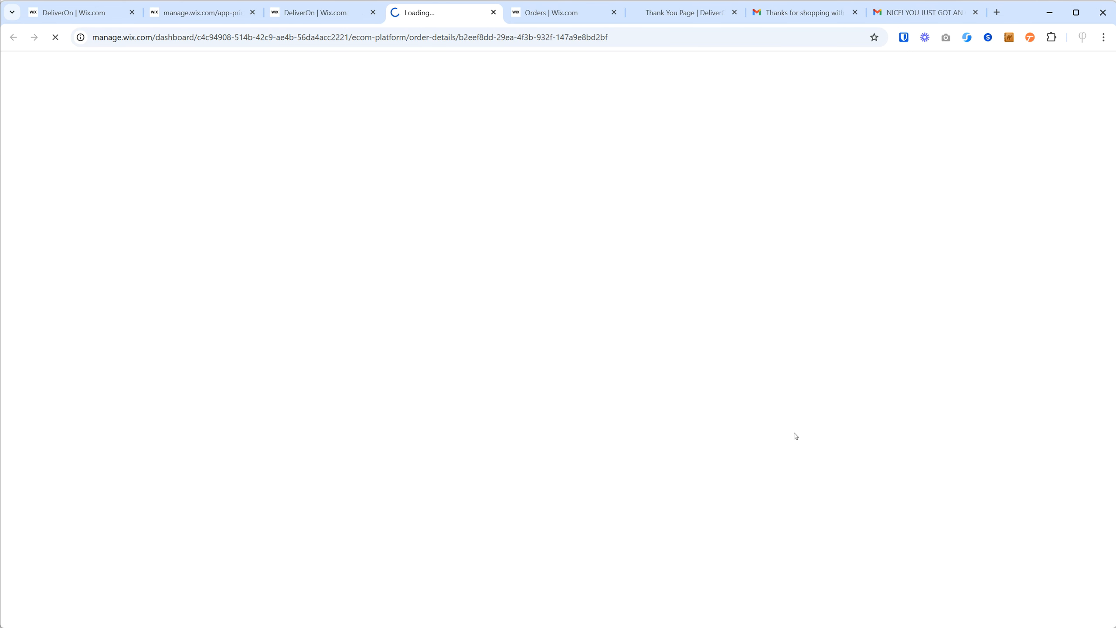
{"action": "left_click", "coordinate": [316, 12]}
{"action": "left_click", "coordinate": [596, 518]}
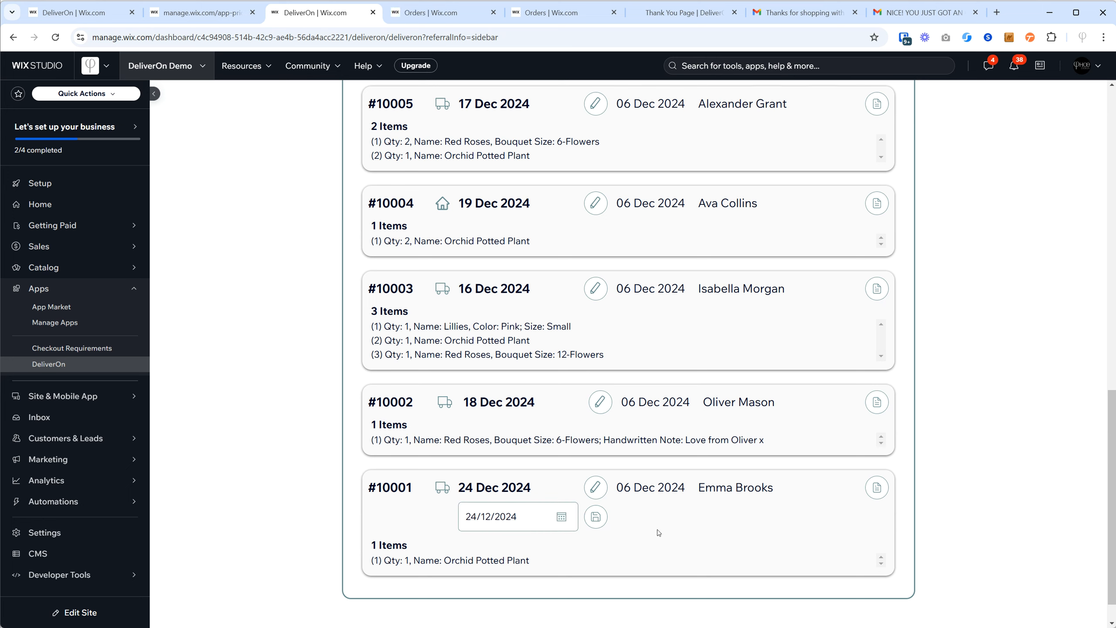
Step: Close the old Orders tabs, reopen the last order's Wix details page and check its delivery date in the order and additional info
{"action": "left_click", "coordinate": [494, 13]}
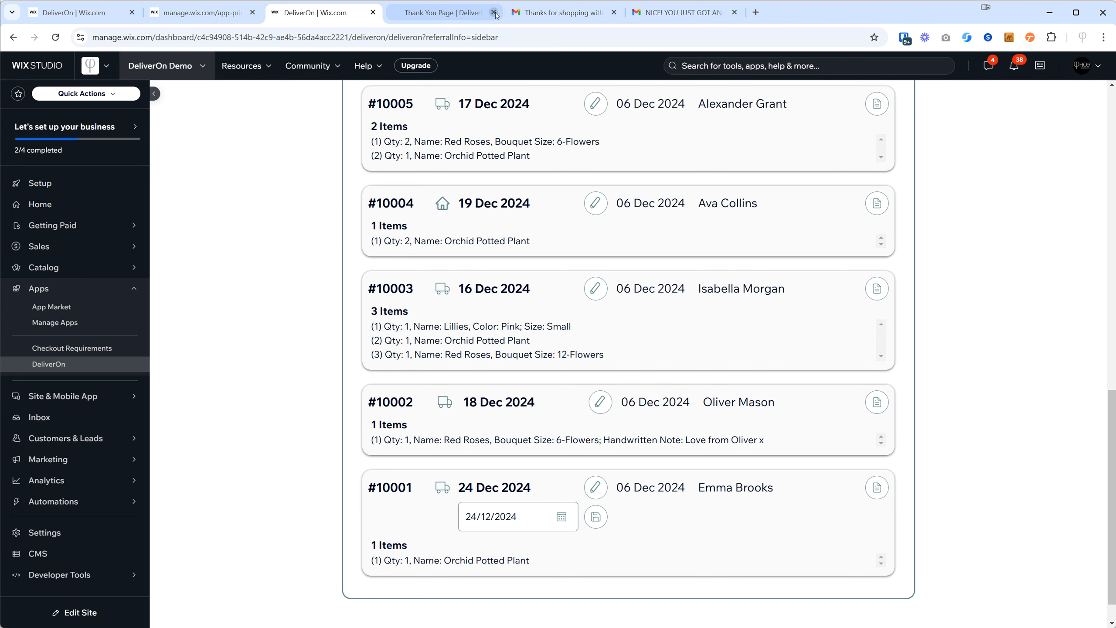
{"action": "left_click", "coordinate": [876, 488]}
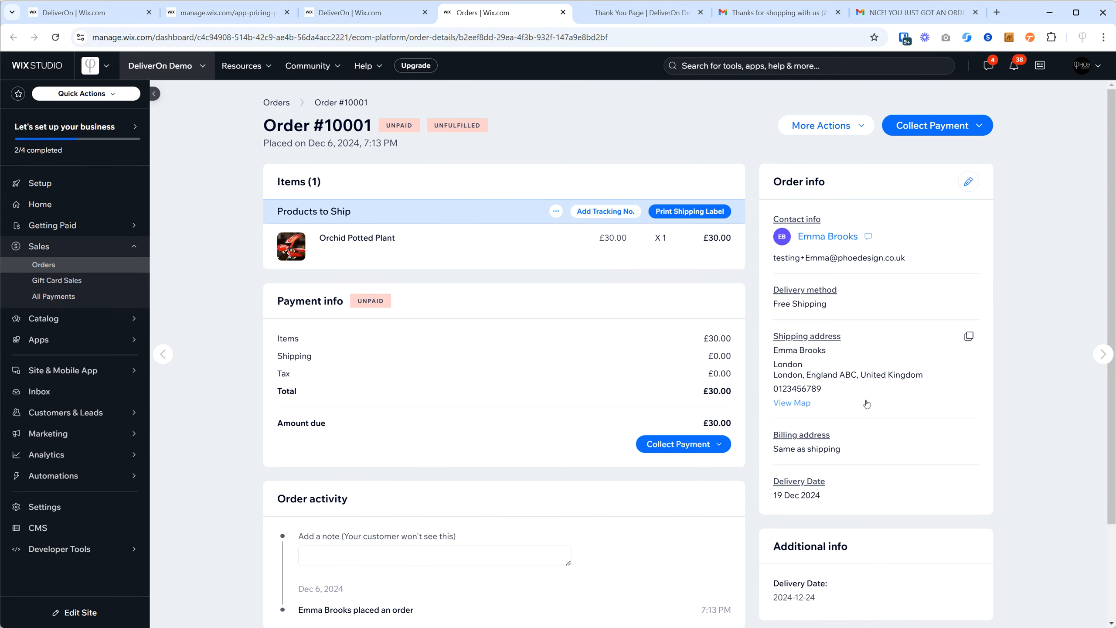
{"action": "scroll", "coordinate": [776, 483], "scroll_direction": "down", "scroll_amount": 3}
{"action": "left_click_drag", "start_coordinate": [776, 483], "coordinate": [831, 481]}
{"action": "left_click", "coordinate": [827, 479]}
{"action": "scroll", "coordinate": [831, 486], "scroll_direction": "up", "scroll_amount": 1}
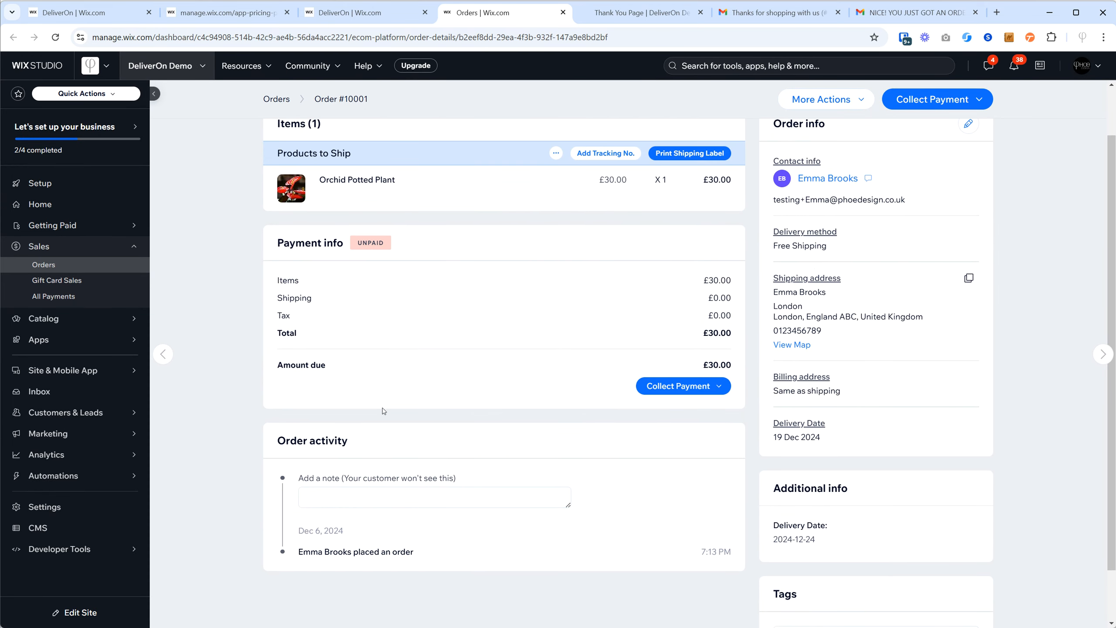
{"action": "scroll", "coordinate": [359, 342], "scroll_direction": "up", "scroll_amount": 1}
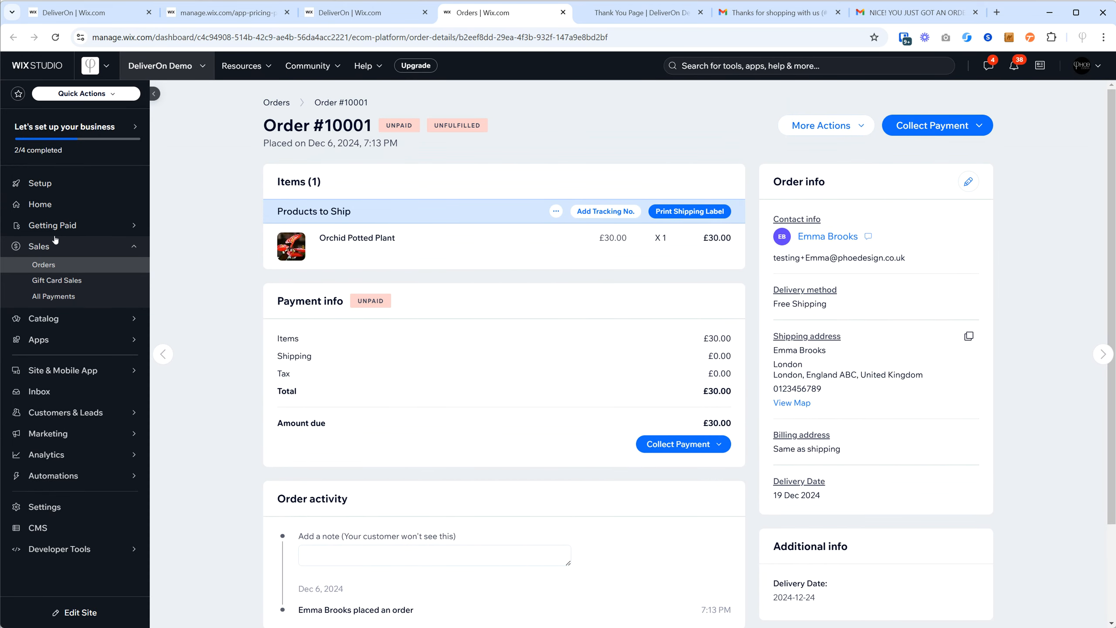
Step: Return to DeliverOn, review the current checkout behaviour, and disable the app and its checkout validation
{"action": "left_click", "coordinate": [344, 13]}
{"action": "scroll", "coordinate": [462, 280], "scroll_direction": "up", "scroll_amount": 14}
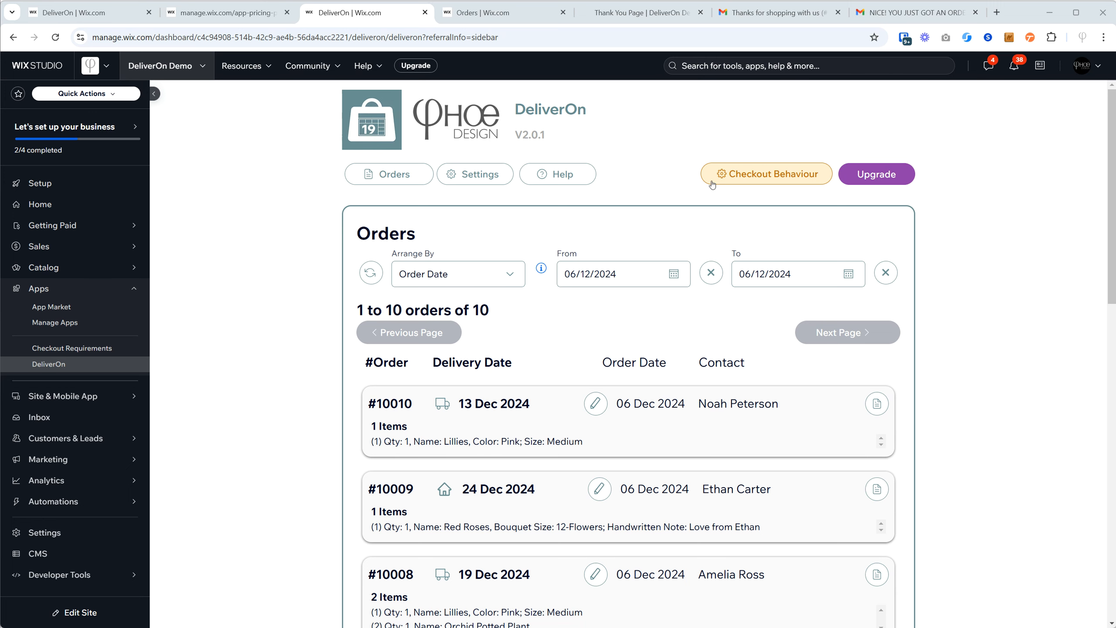
{"action": "left_click", "coordinate": [767, 180]}
{"action": "left_click_drag", "start_coordinate": [506, 228], "coordinate": [764, 233]}
{"action": "left_click", "coordinate": [608, 233]}
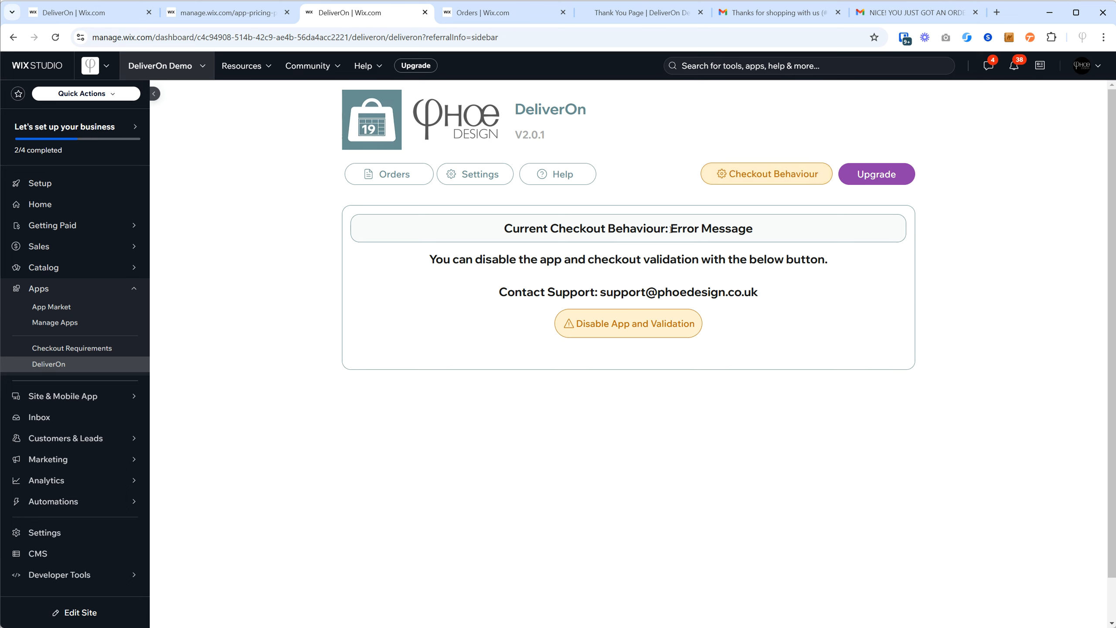
{"action": "left_click_drag", "start_coordinate": [672, 229], "coordinate": [785, 231]}
{"action": "left_click", "coordinate": [679, 243]}
{"action": "left_click", "coordinate": [632, 324]}
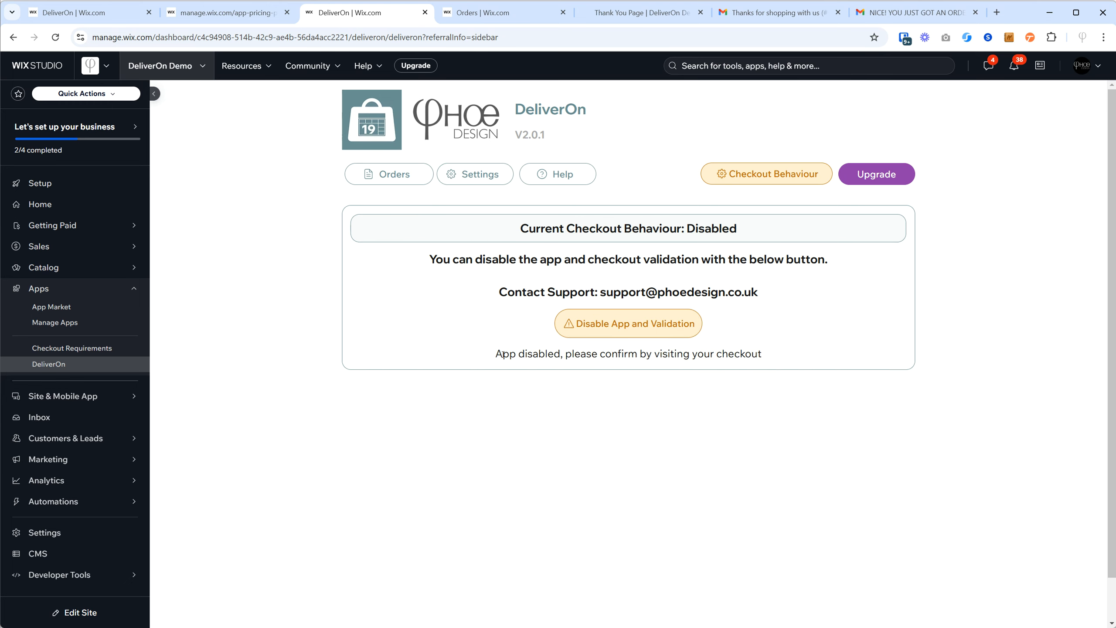
{"action": "left_click_drag", "start_coordinate": [501, 354], "coordinate": [739, 355]}
{"action": "left_click", "coordinate": [637, 359]}
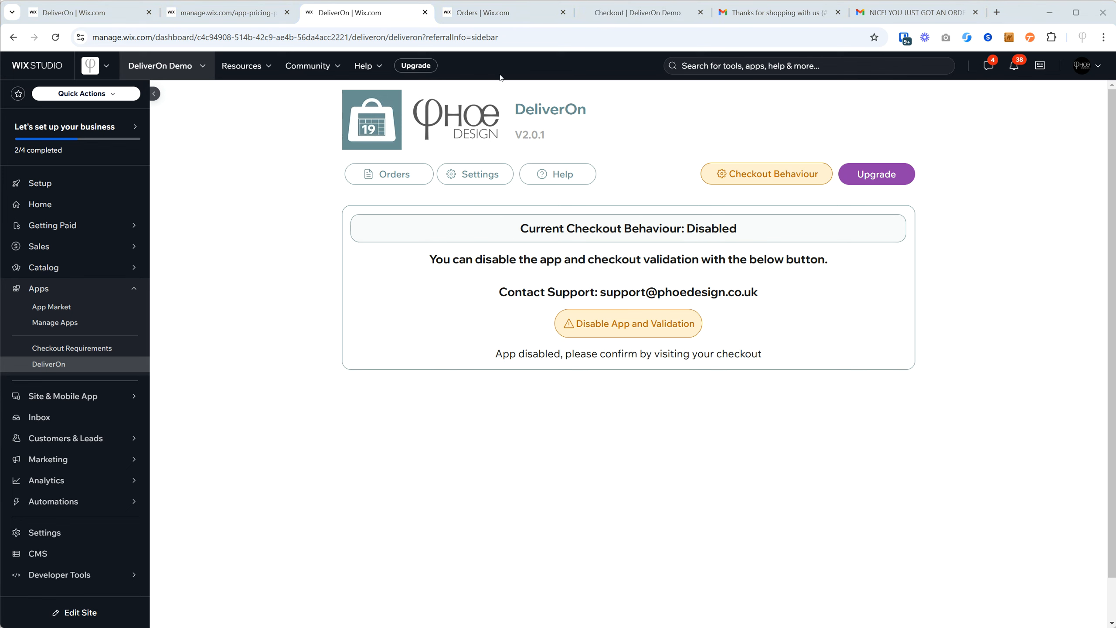
Step: Reload the demo store's checkout page and check the whole form for the delivery date widget
{"action": "left_click", "coordinate": [666, 14]}
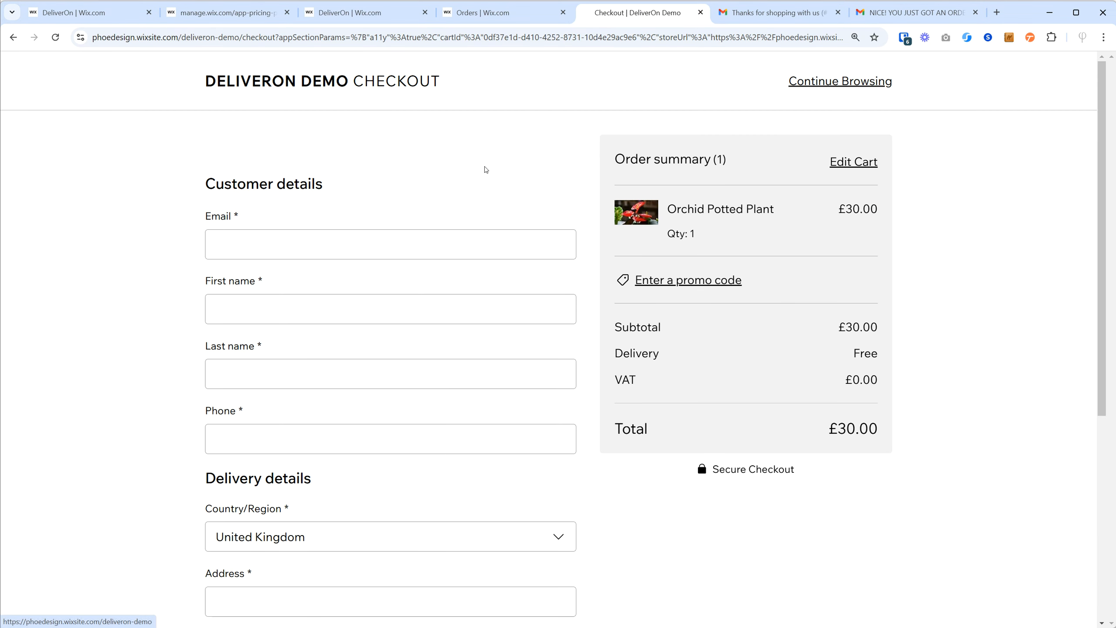
{"action": "left_click", "coordinate": [56, 38]}
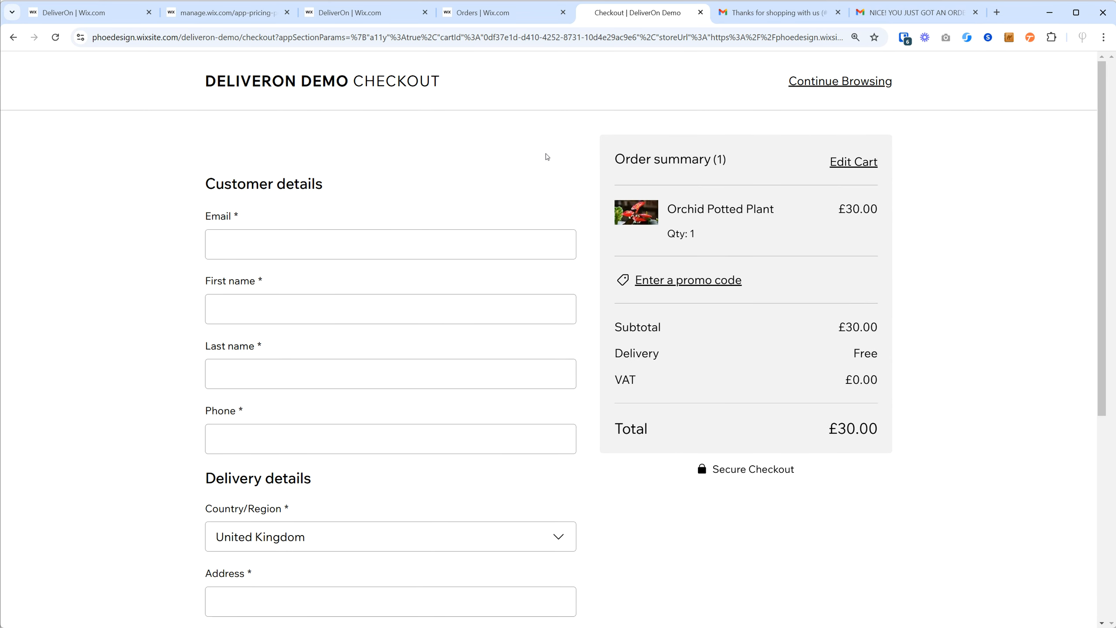
{"action": "scroll", "coordinate": [364, 120], "scroll_direction": "down", "scroll_amount": 1}
{"action": "scroll", "coordinate": [365, 119], "scroll_direction": "up", "scroll_amount": 1}
{"action": "scroll", "coordinate": [386, 178], "scroll_direction": "down", "scroll_amount": 5}
{"action": "scroll", "coordinate": [337, 153], "scroll_direction": "down", "scroll_amount": 1}
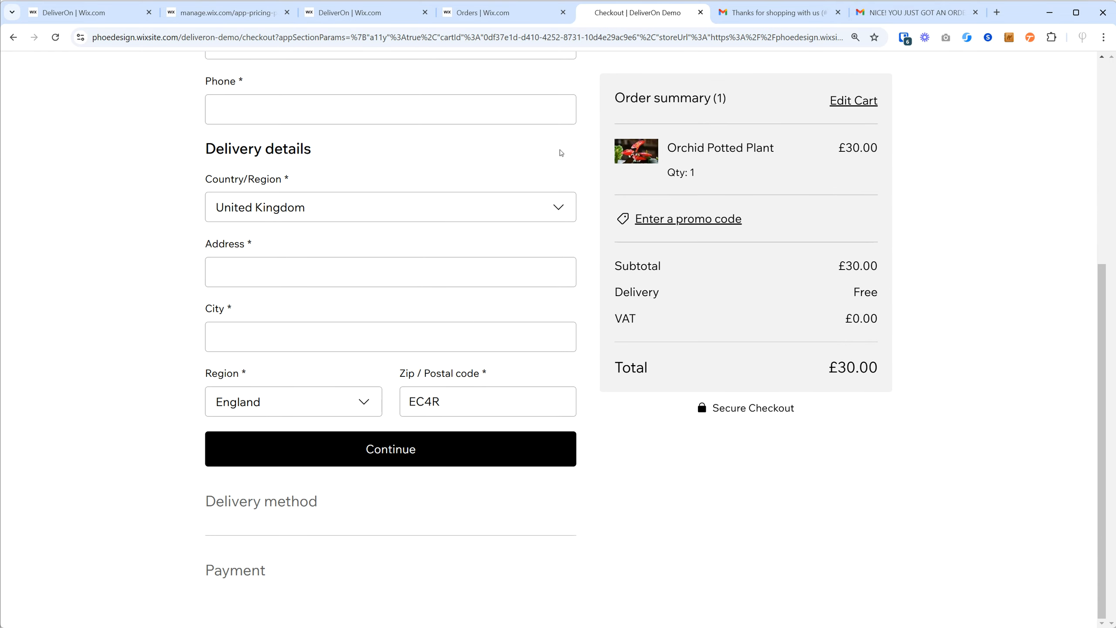
{"action": "scroll", "coordinate": [470, 422], "scroll_direction": "up", "scroll_amount": 5}
{"action": "scroll", "coordinate": [456, 145], "scroll_direction": "up", "scroll_amount": 1}
{"action": "scroll", "coordinate": [456, 144], "scroll_direction": "up", "scroll_amount": 1}
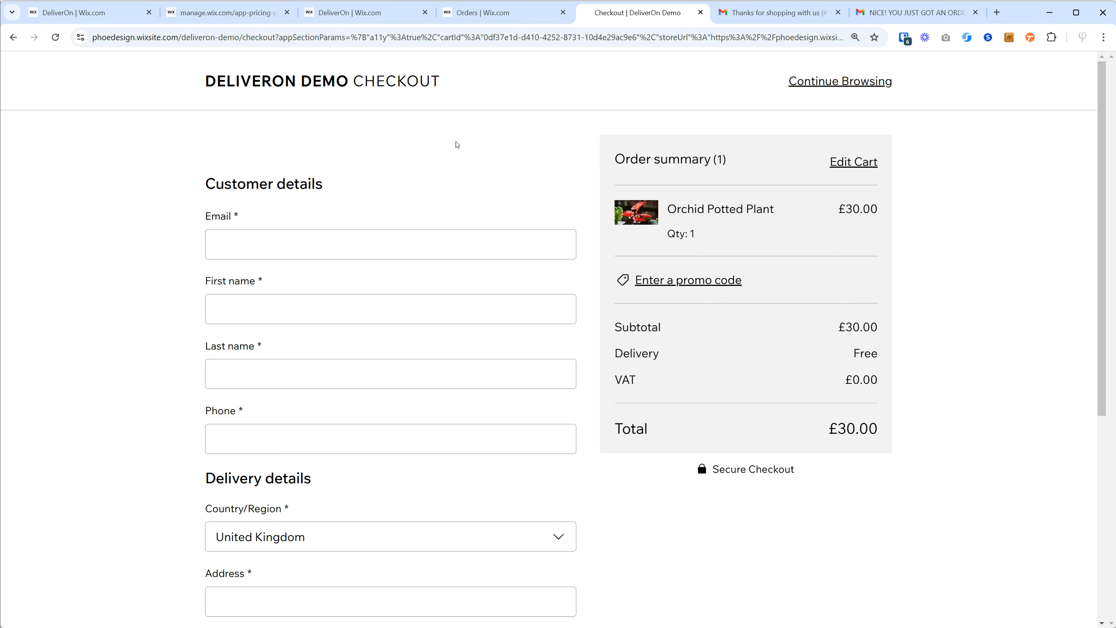
Step: Return to DeliverOn and open its settings at the Checkout Behaviour options
{"action": "left_click", "coordinate": [497, 13]}
{"action": "left_click", "coordinate": [356, 20]}
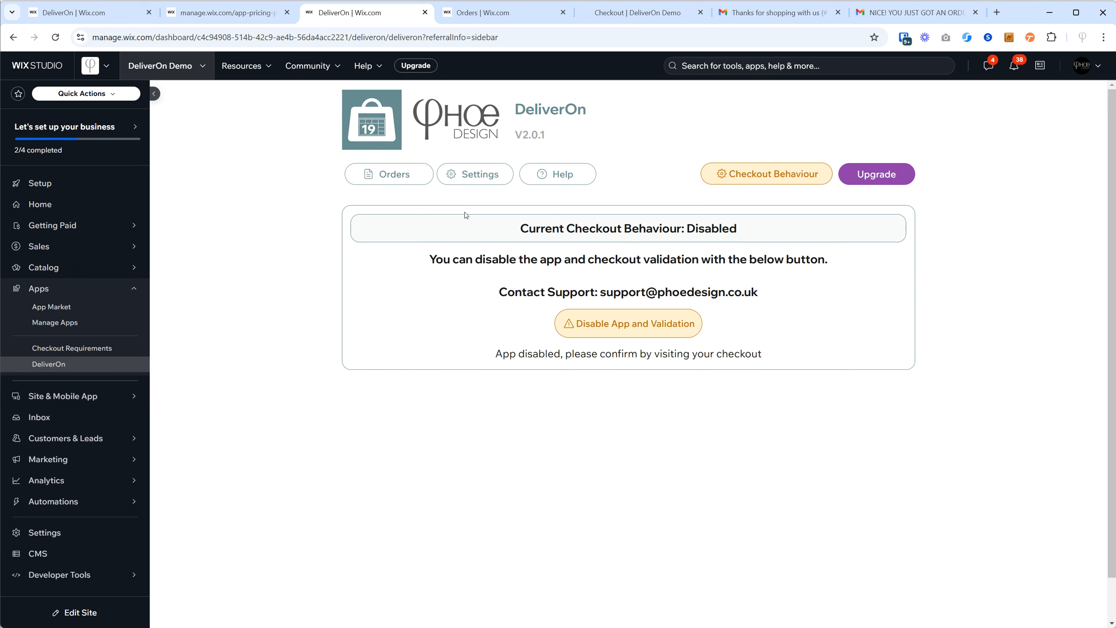
{"action": "left_click", "coordinate": [481, 182]}
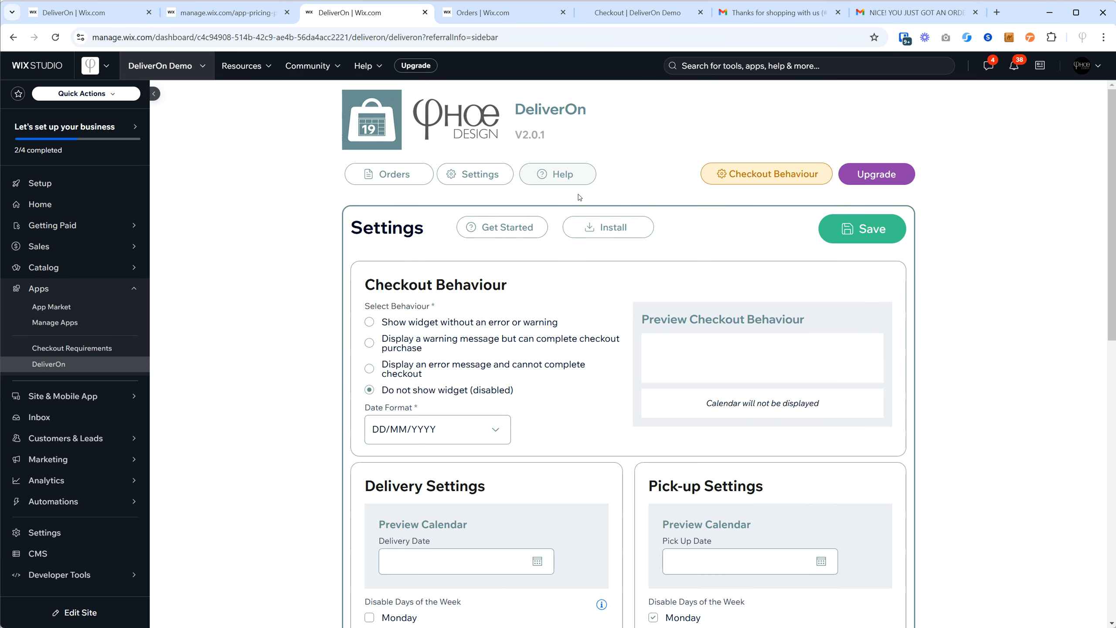